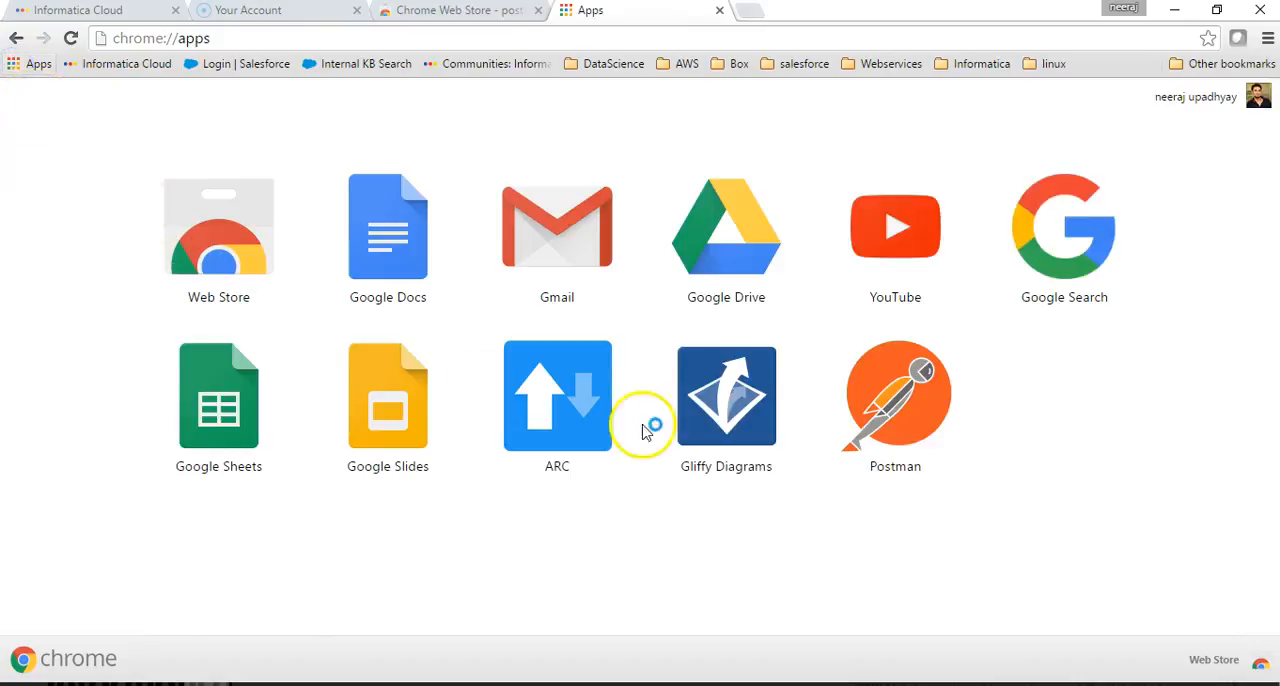
Step: Launch Postman from the Chrome apps page and start a new request that uses the POST method
left_click(898, 398)
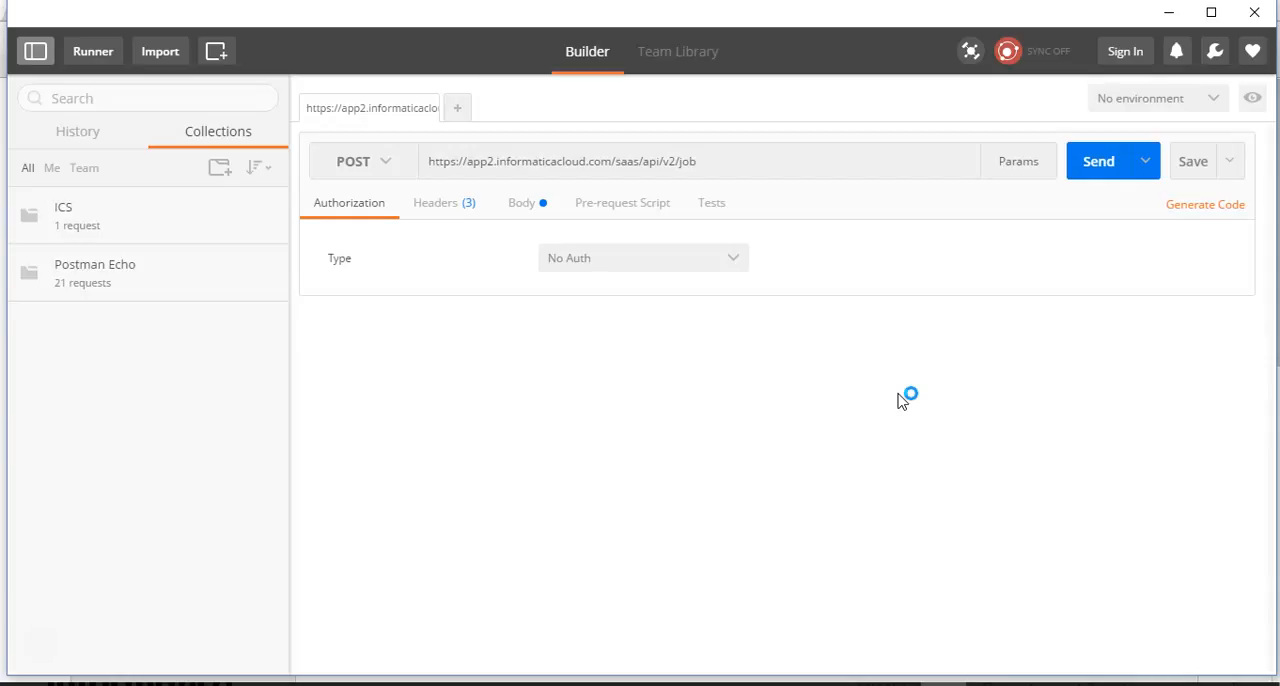
left_click(457, 108)
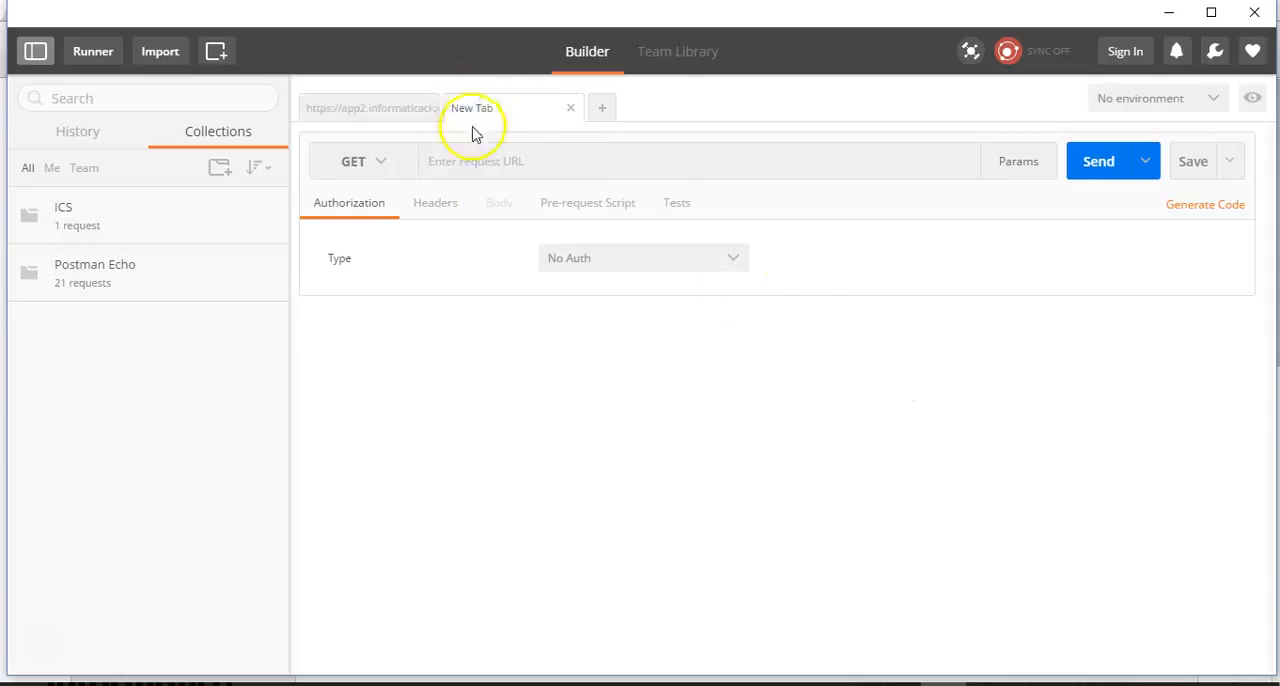
left_click(389, 167)
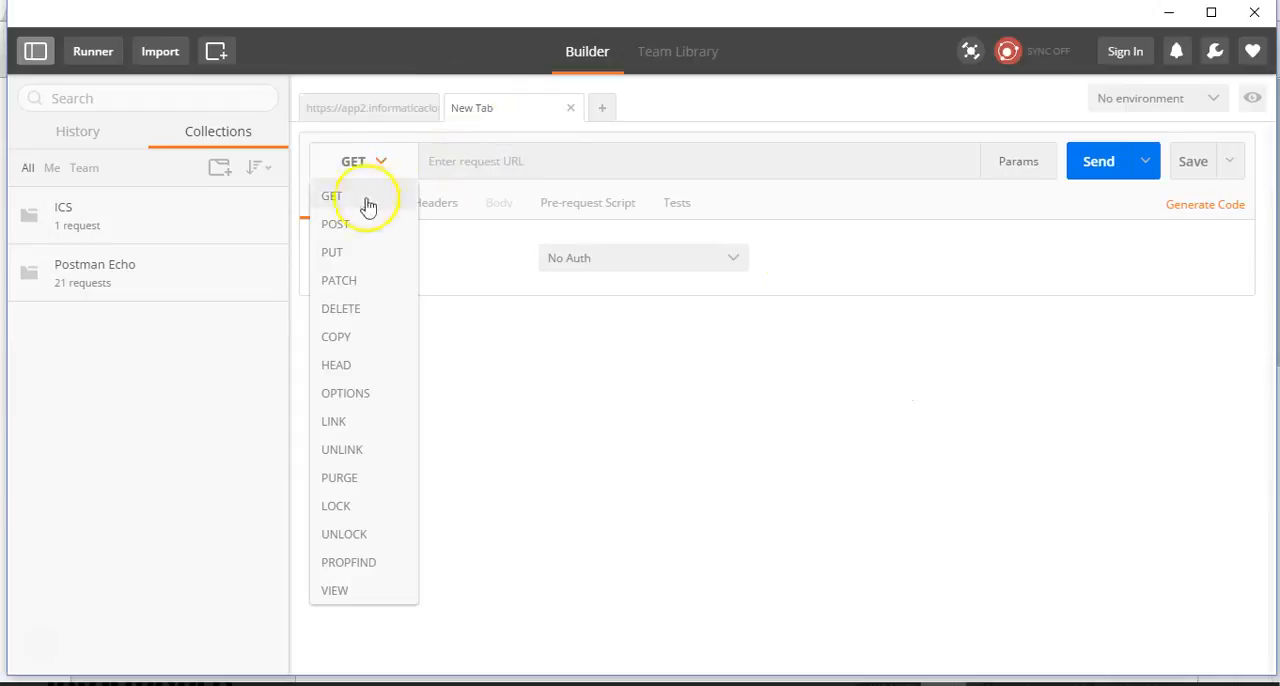
left_click(347, 222)
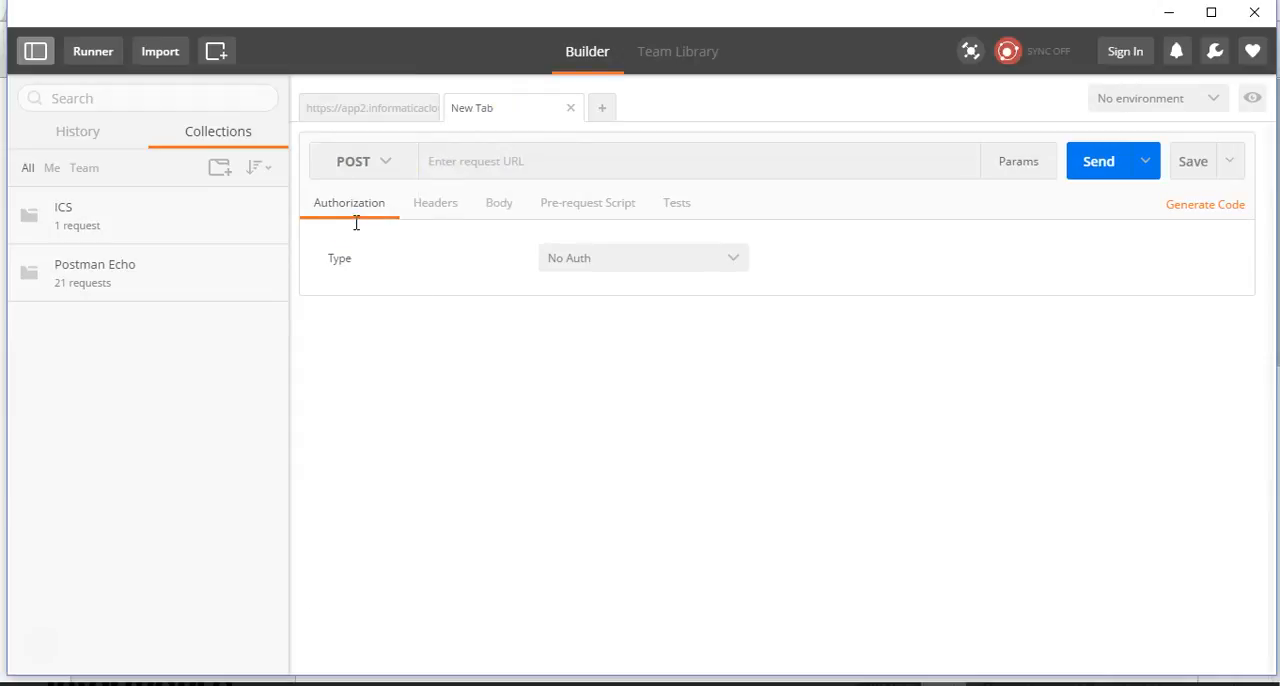
Step: Switch to the PowerPoint presentation and copy the login URL from the "Getting Session Id Using Login Resource" slide
left_click(545, 684)
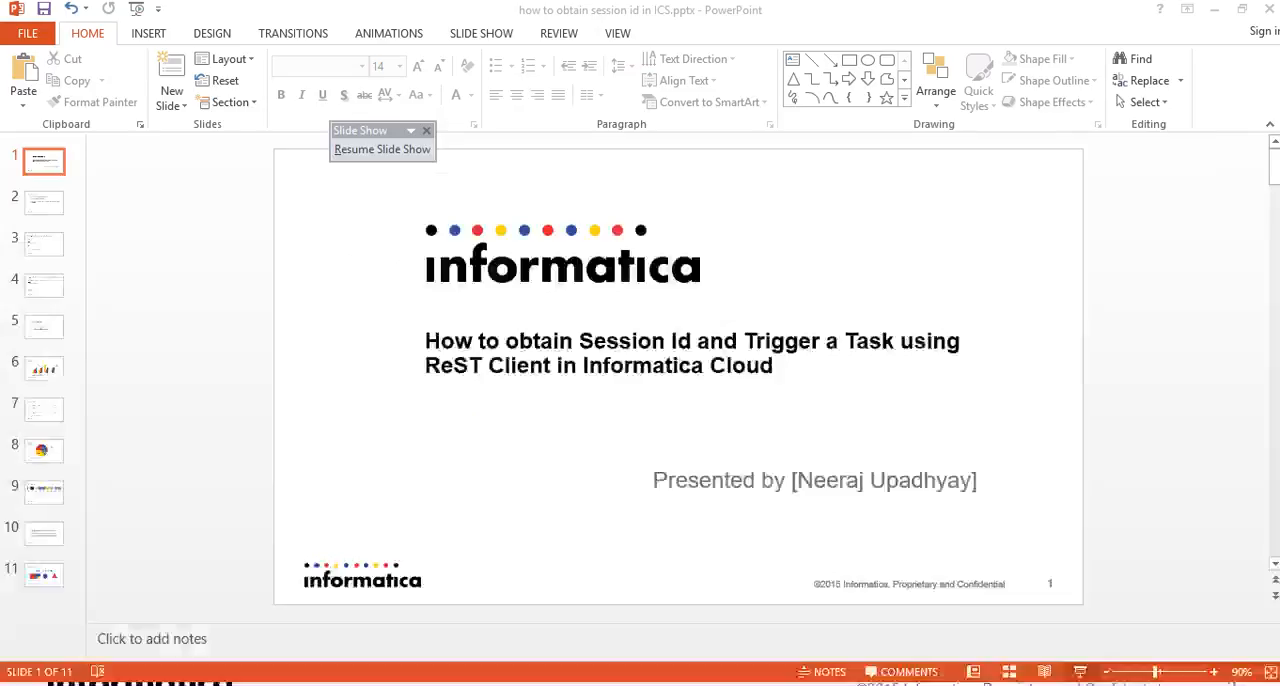
scroll(527, 538, "down", 2)
scroll(523, 534, "up", 1)
scroll(523, 534, "down", 1)
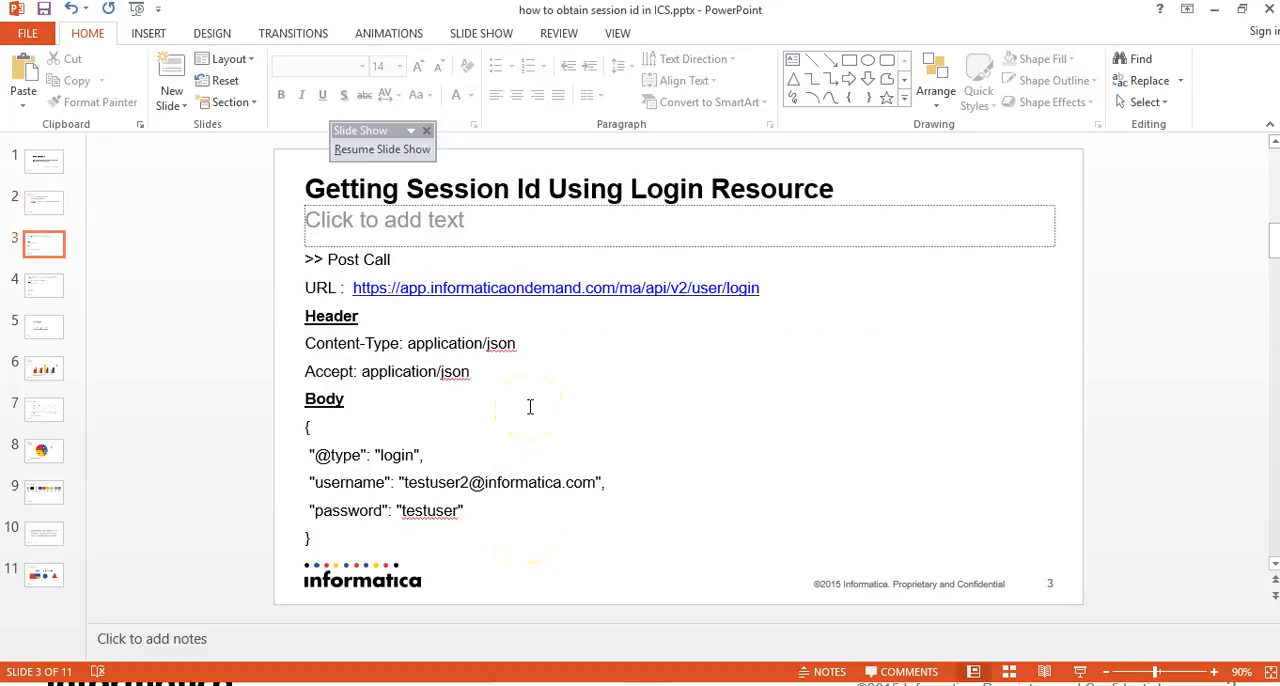
left_click_drag(770, 292, 352, 285)
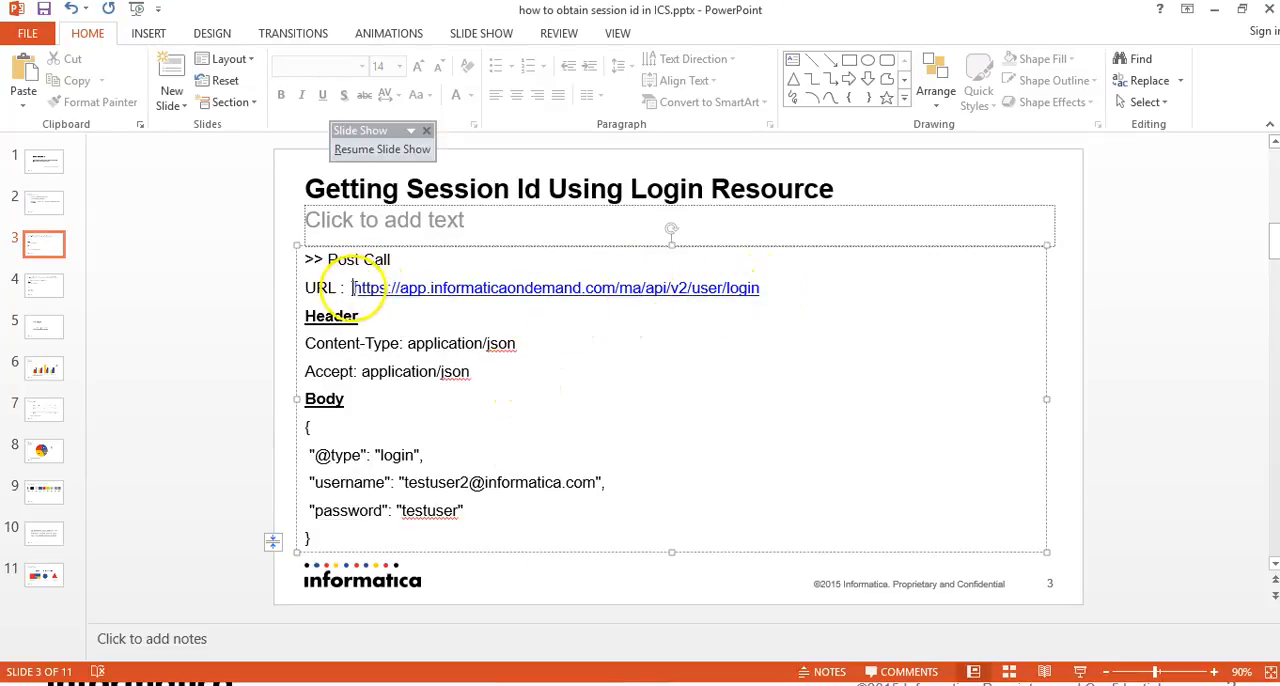
key("ctrl+c")
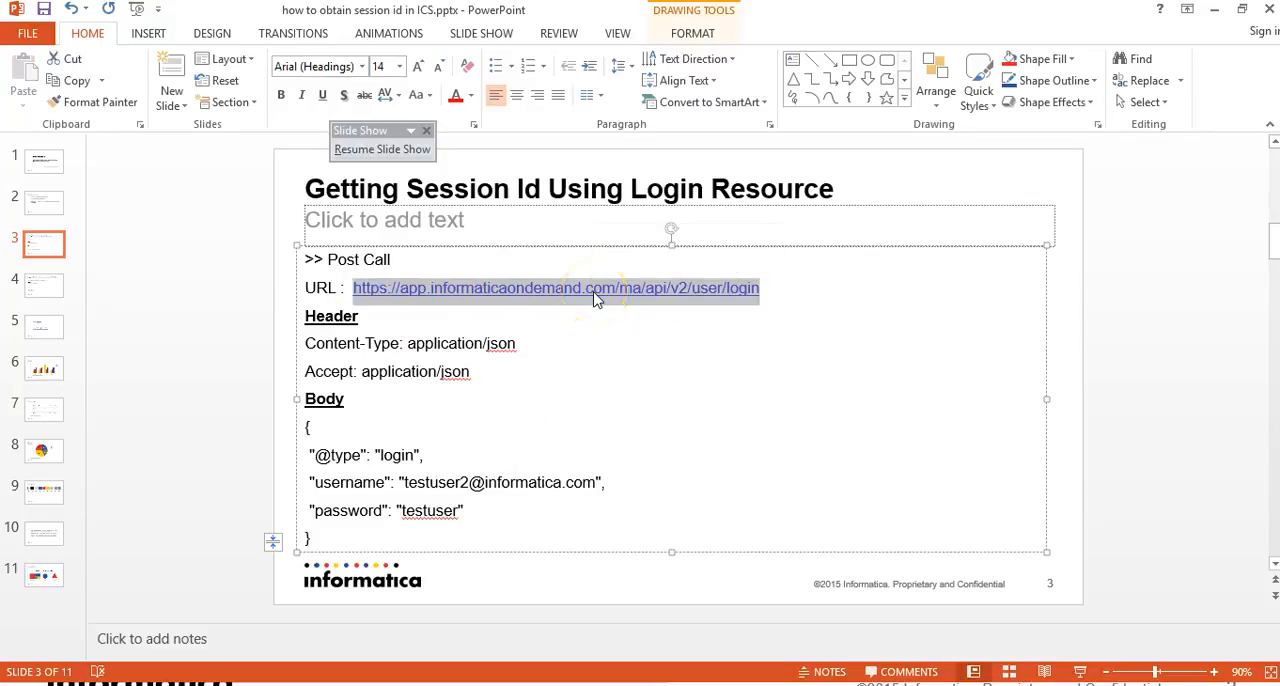
key("alt+Tab")
key("alt+Tab")
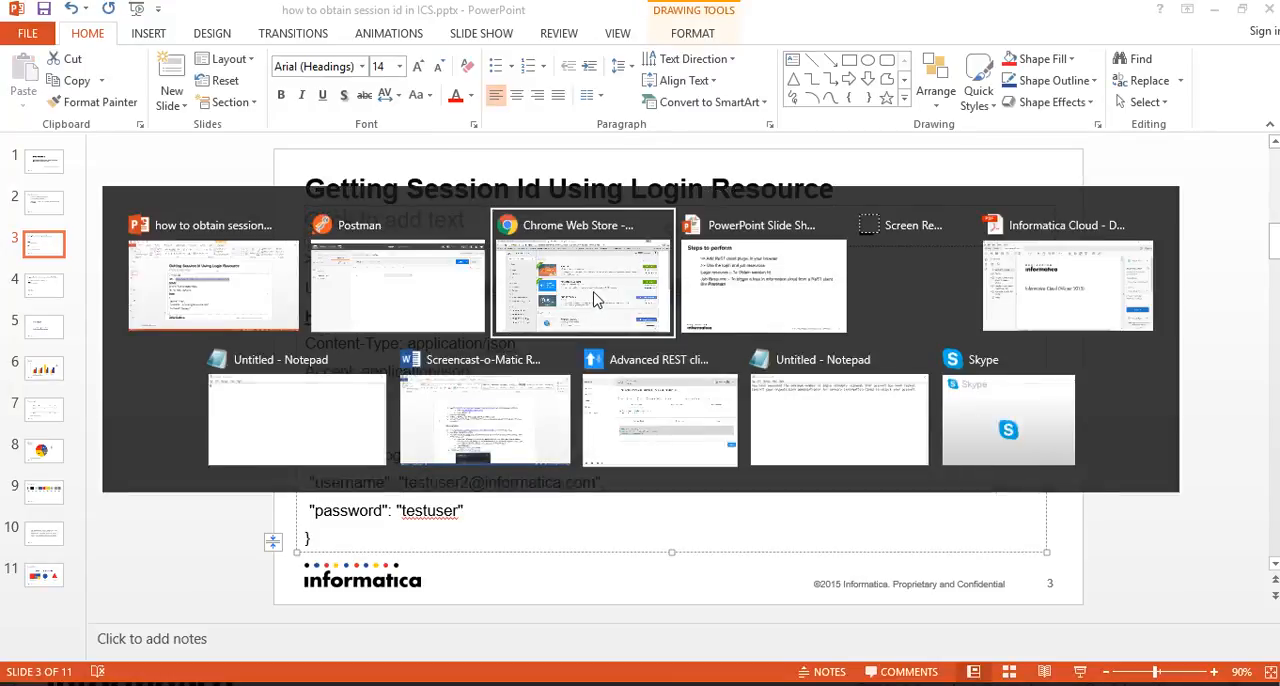
left_click(414, 285)
left_click(454, 164)
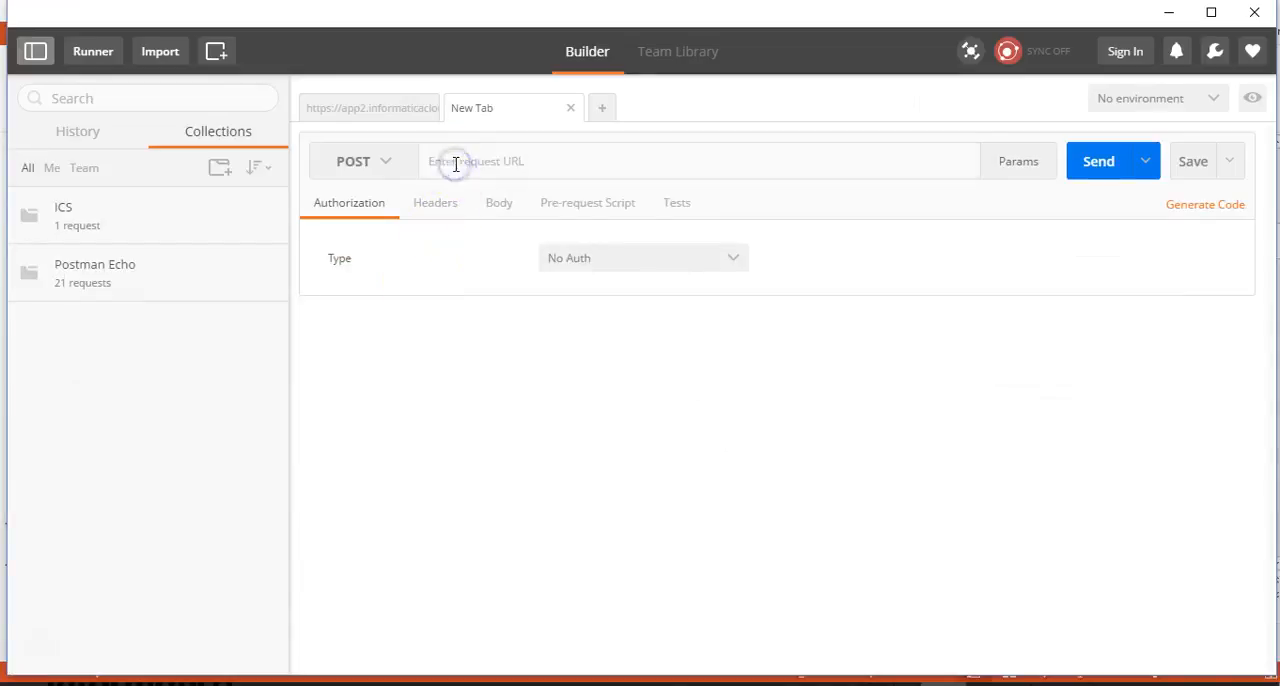
key("ctrl+v")
left_click(454, 360)
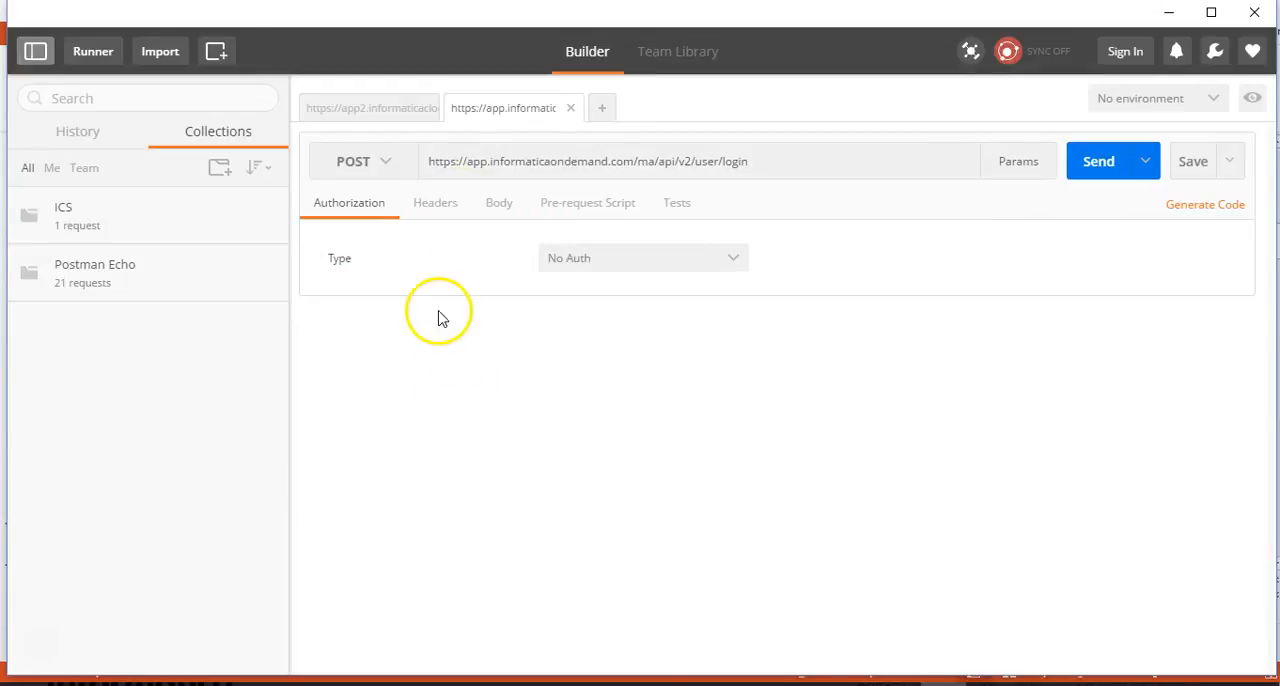
Step: Add the header keys Content-Type and Accept to the login request
left_click(438, 207)
left_click(480, 249)
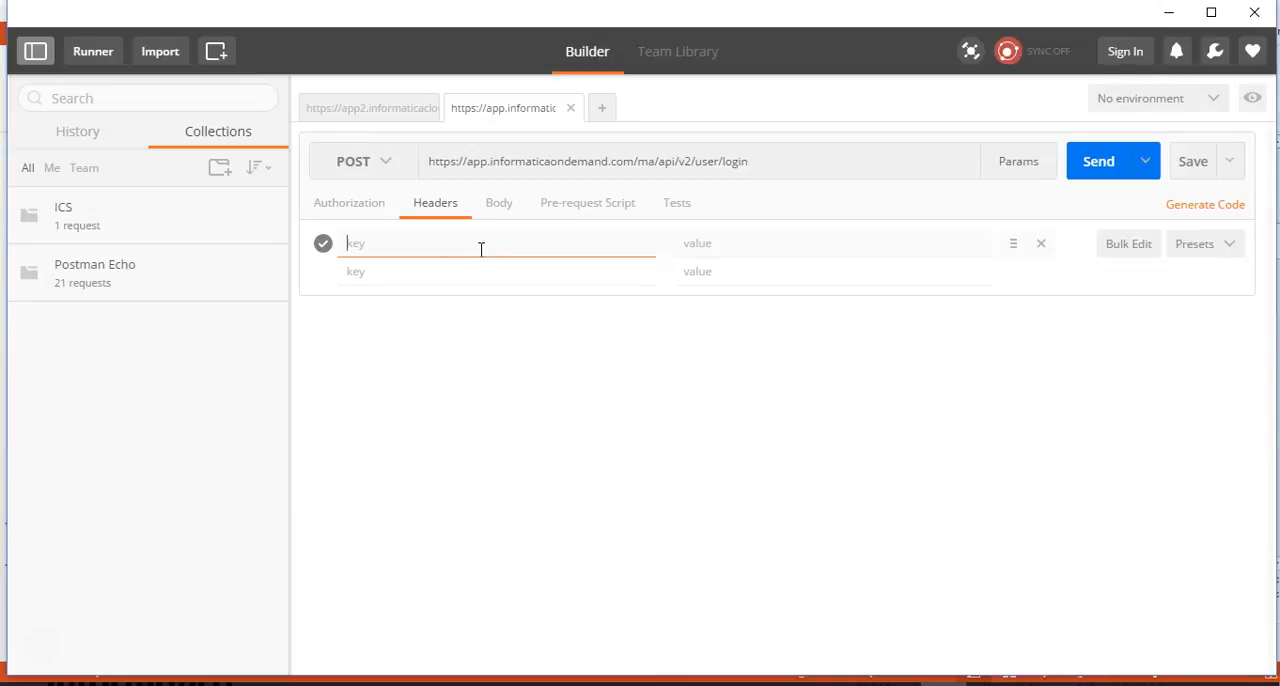
type("cont")
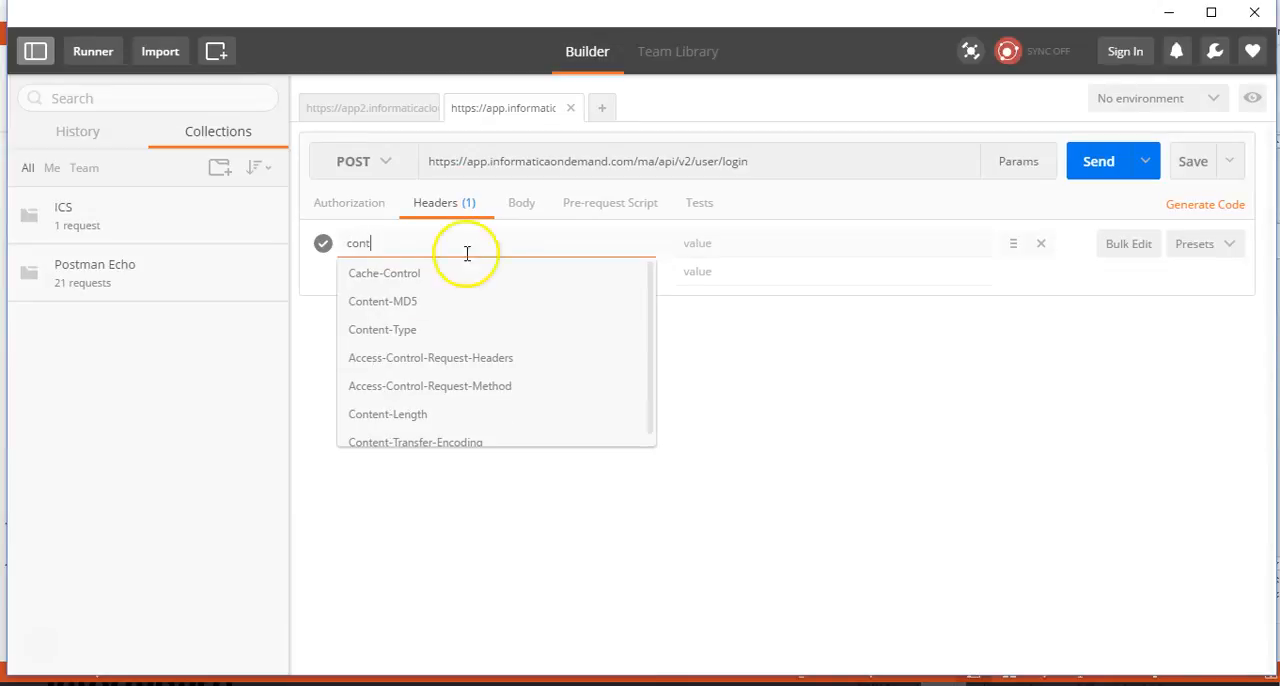
left_click(362, 330)
left_click(414, 273)
type("acc")
left_click(420, 301)
Step: Set the values of both the Content-Type and Accept headers to application/json
left_click(743, 244)
type("app")
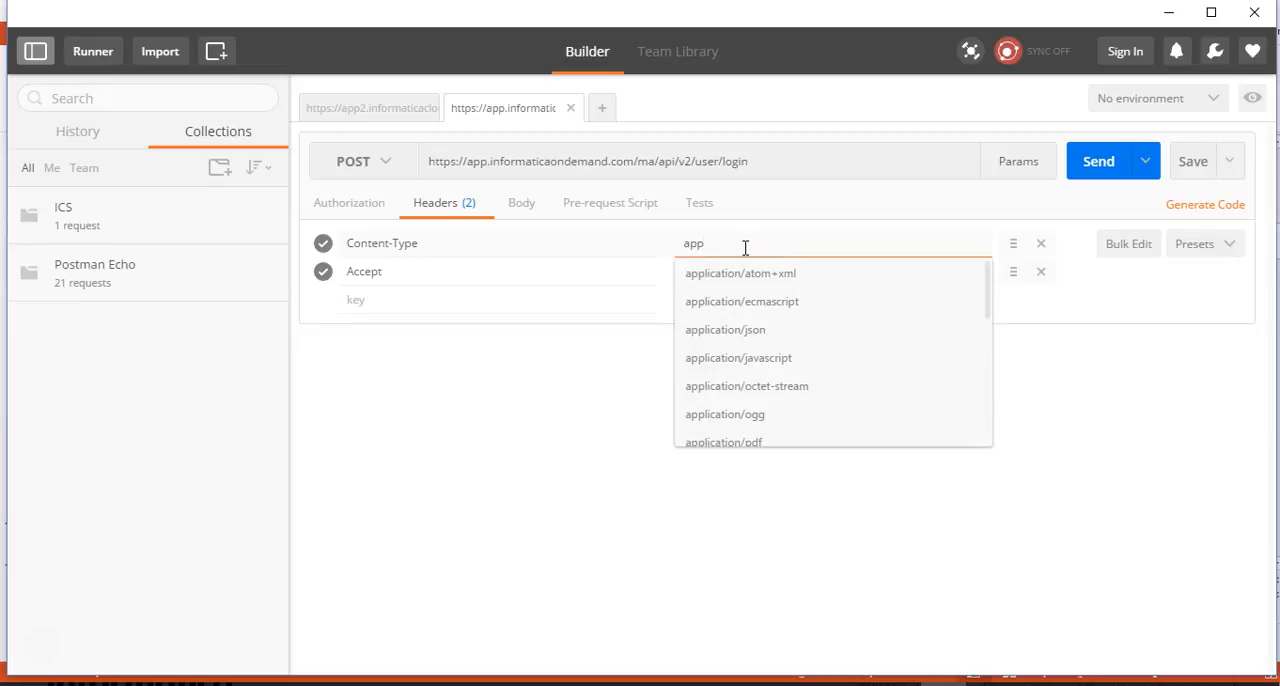
left_click(740, 329)
left_click(733, 271)
type("app")
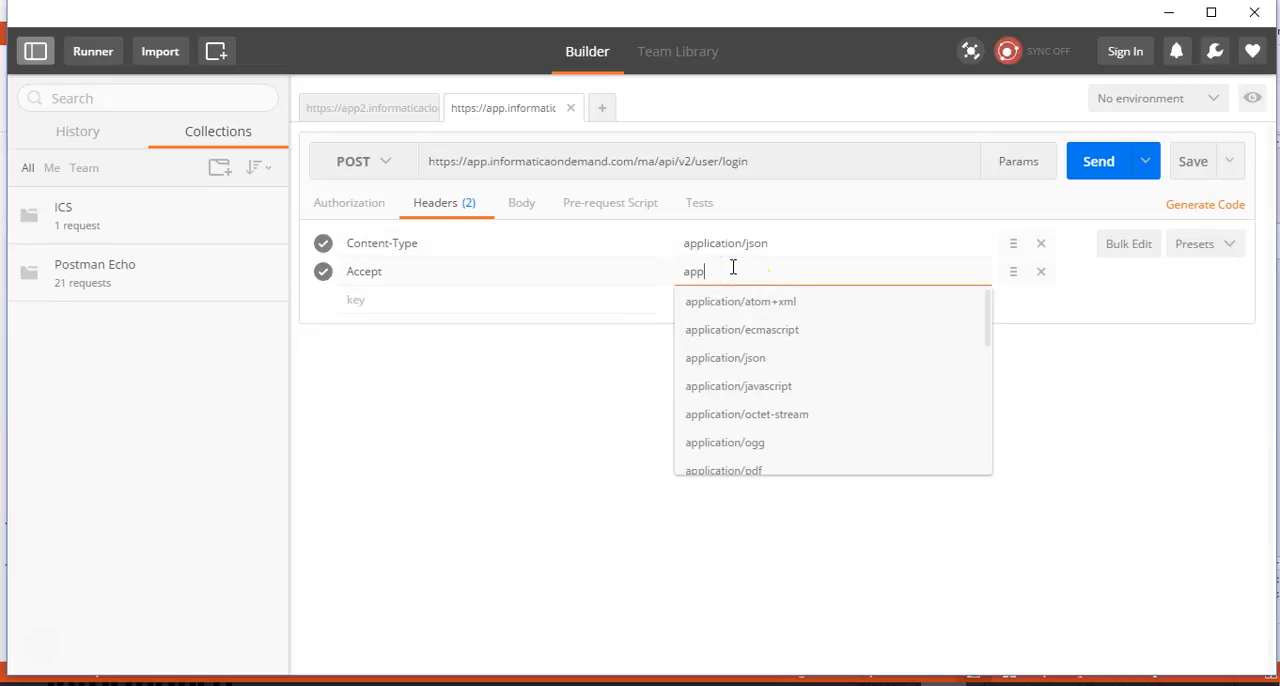
type("l")
left_click(765, 358)
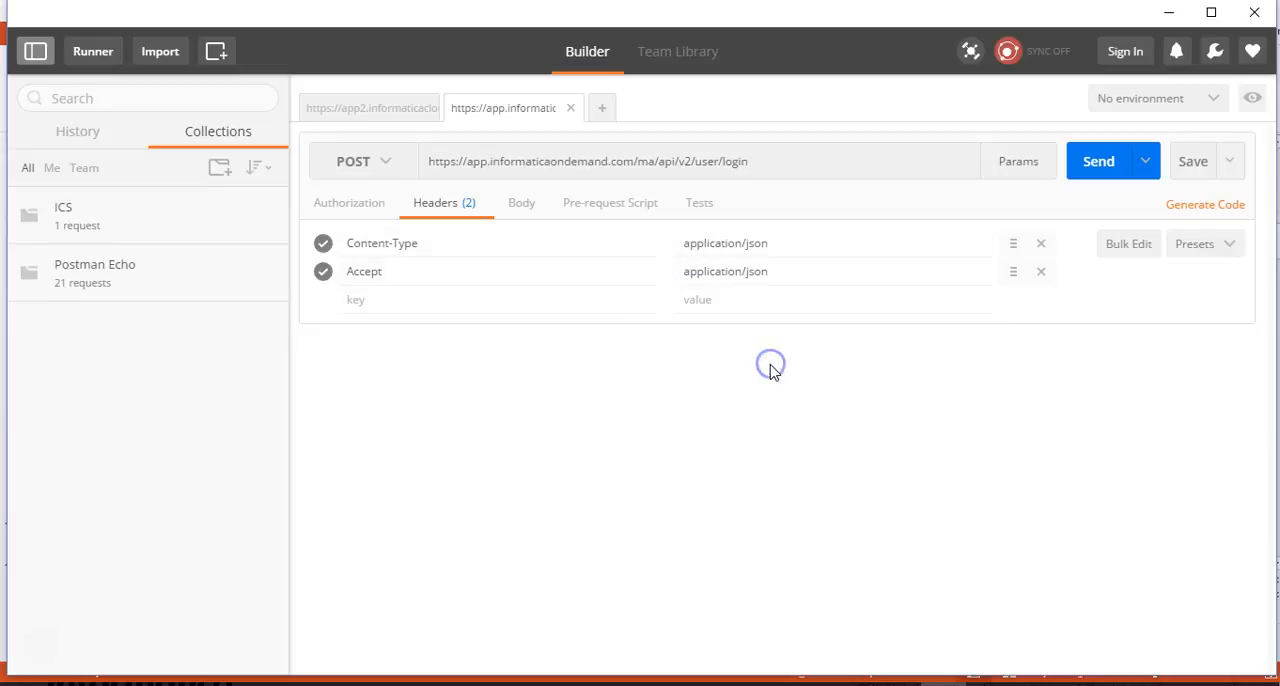
Step: Show the request body settings and look up the login resource's POST Example in the Informatica Cloud Developer Guide PDF
left_click(522, 203)
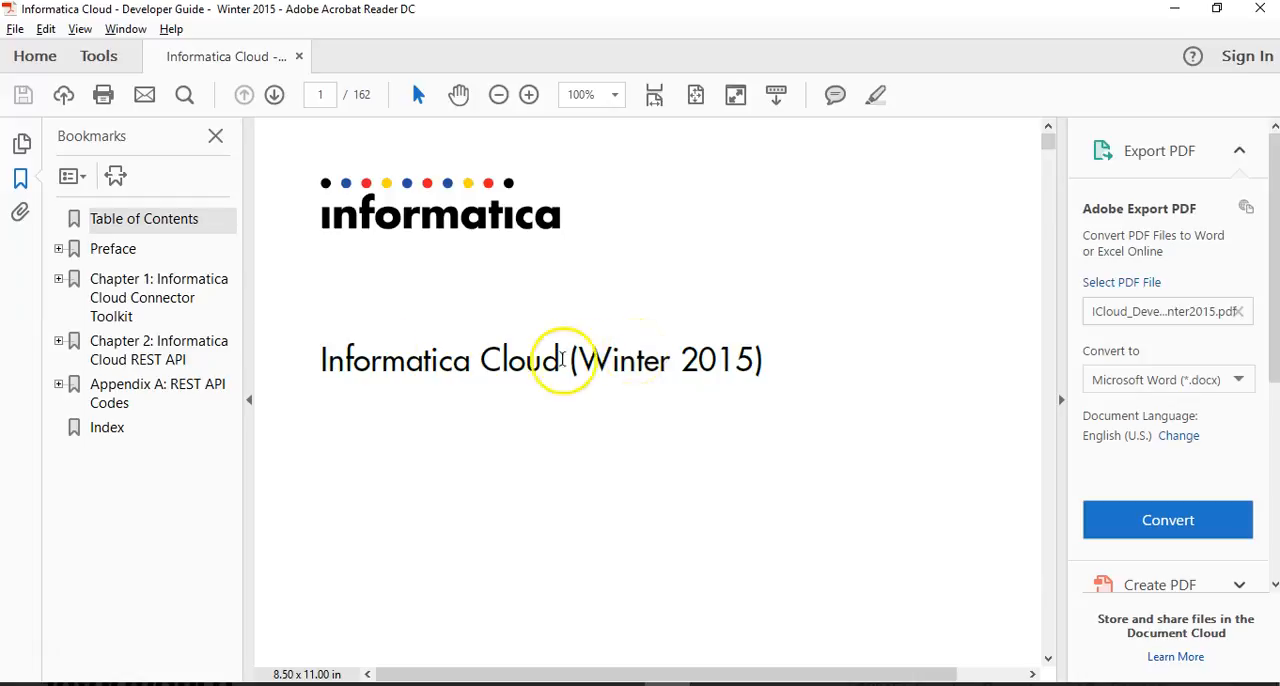
left_click(150, 352)
scroll(743, 523, "down", 4)
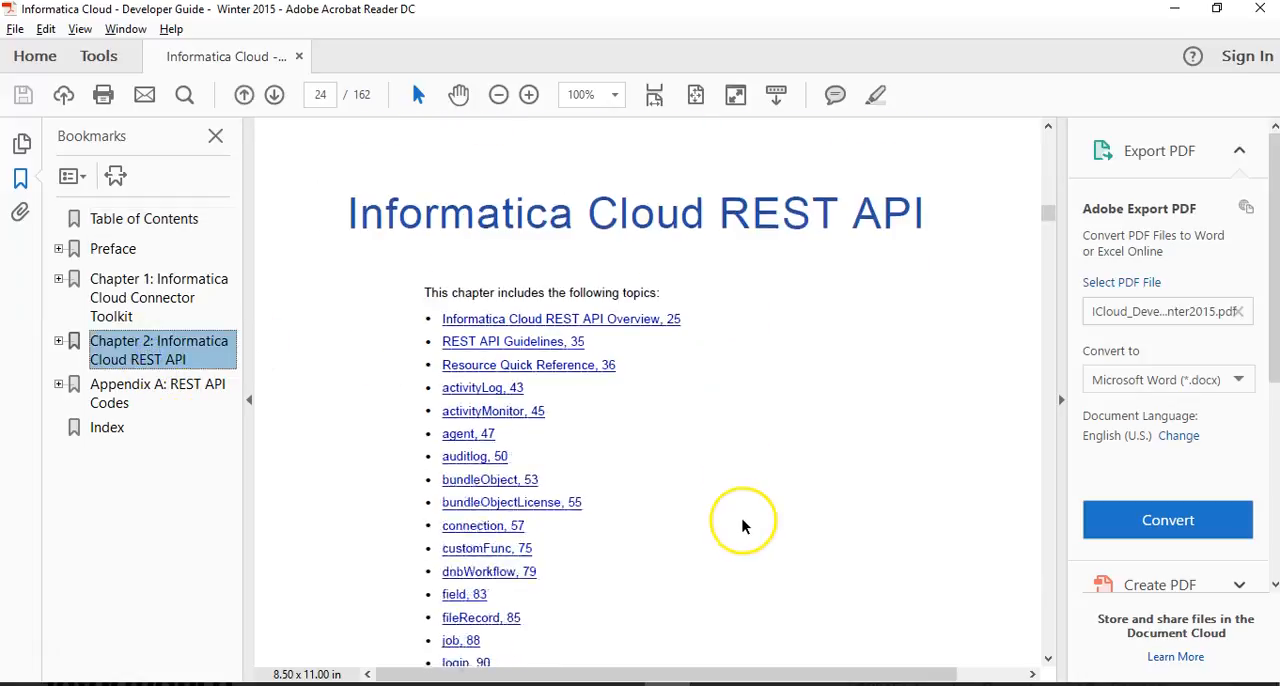
left_click(455, 529)
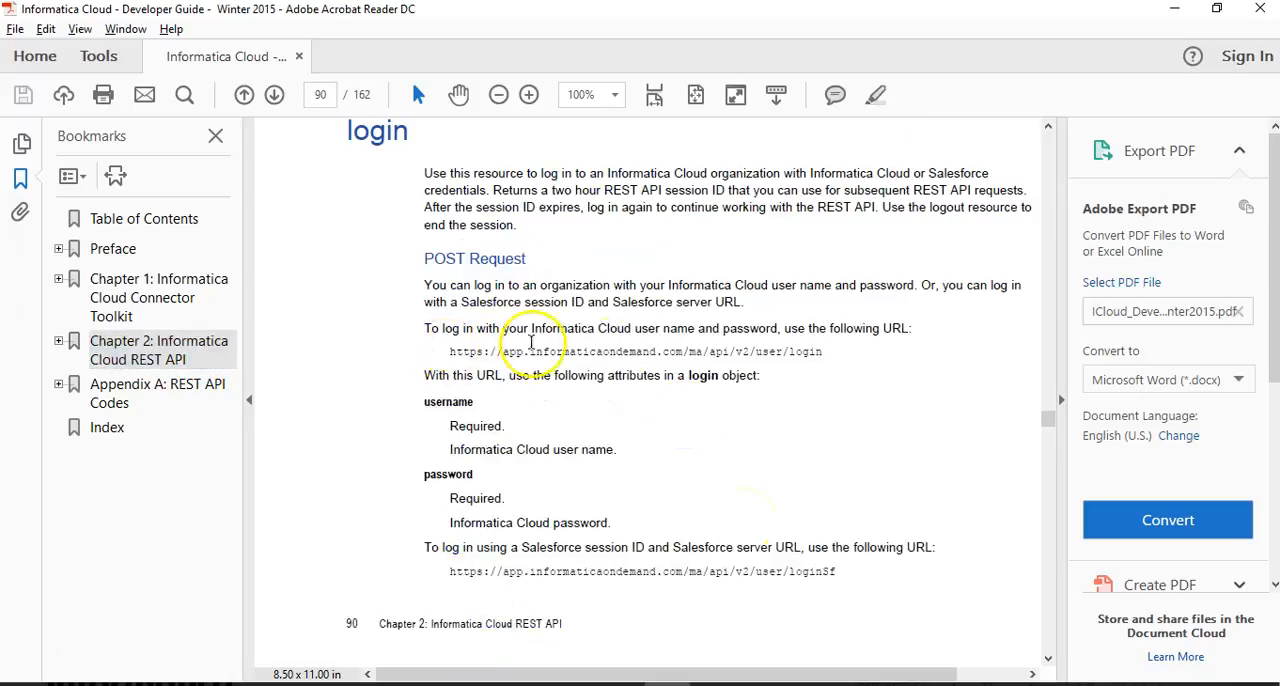
scroll(806, 420, "down", 4)
scroll(806, 418, "down", 20)
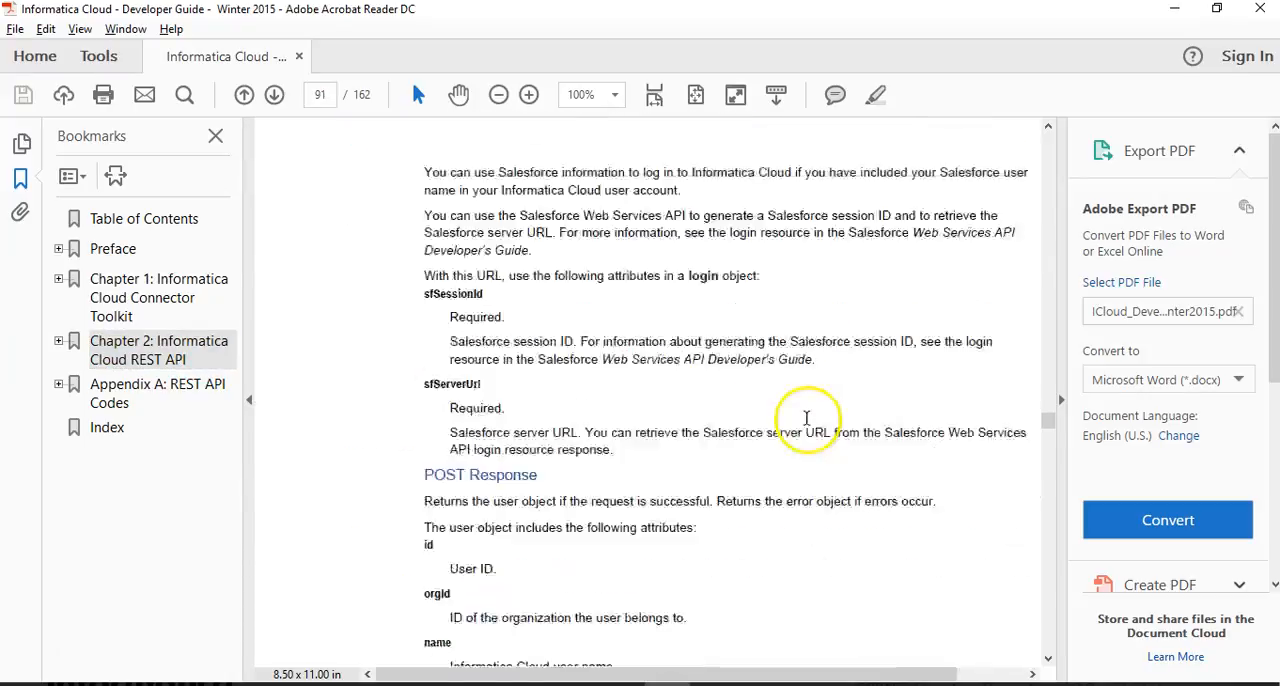
scroll(807, 425, "down", 20)
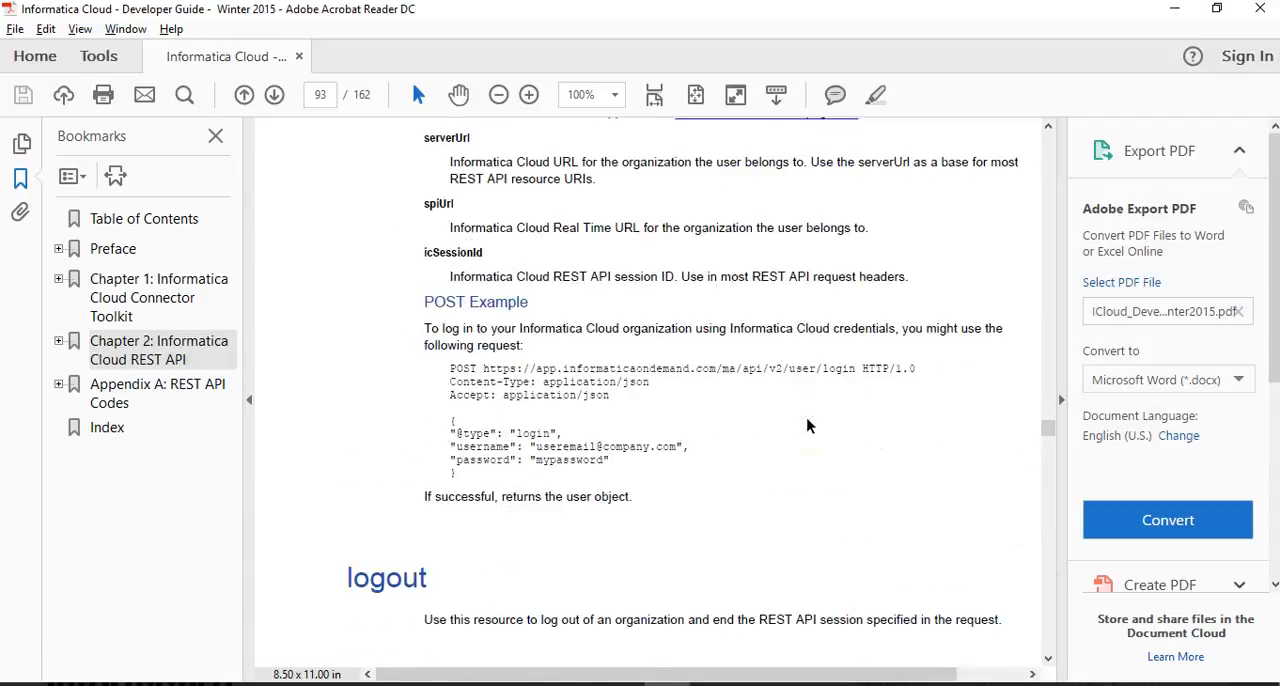
Step: Examine the headers and the JSON body of the guide's sample login request
left_click_drag(624, 387, 450, 396)
left_click_drag(656, 449, 441, 423)
left_click(706, 464)
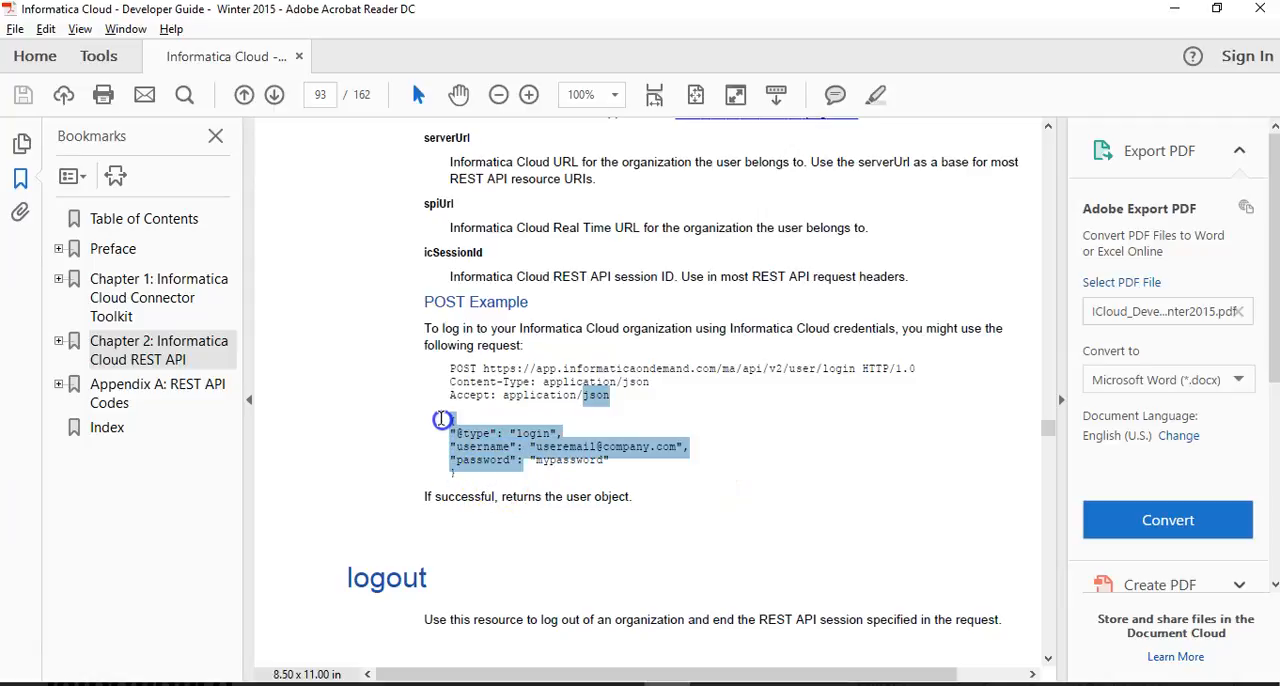
left_click(510, 455)
left_click_drag(480, 488, 413, 456)
left_click(414, 458)
left_click_drag(498, 494, 427, 422)
left_click(720, 420)
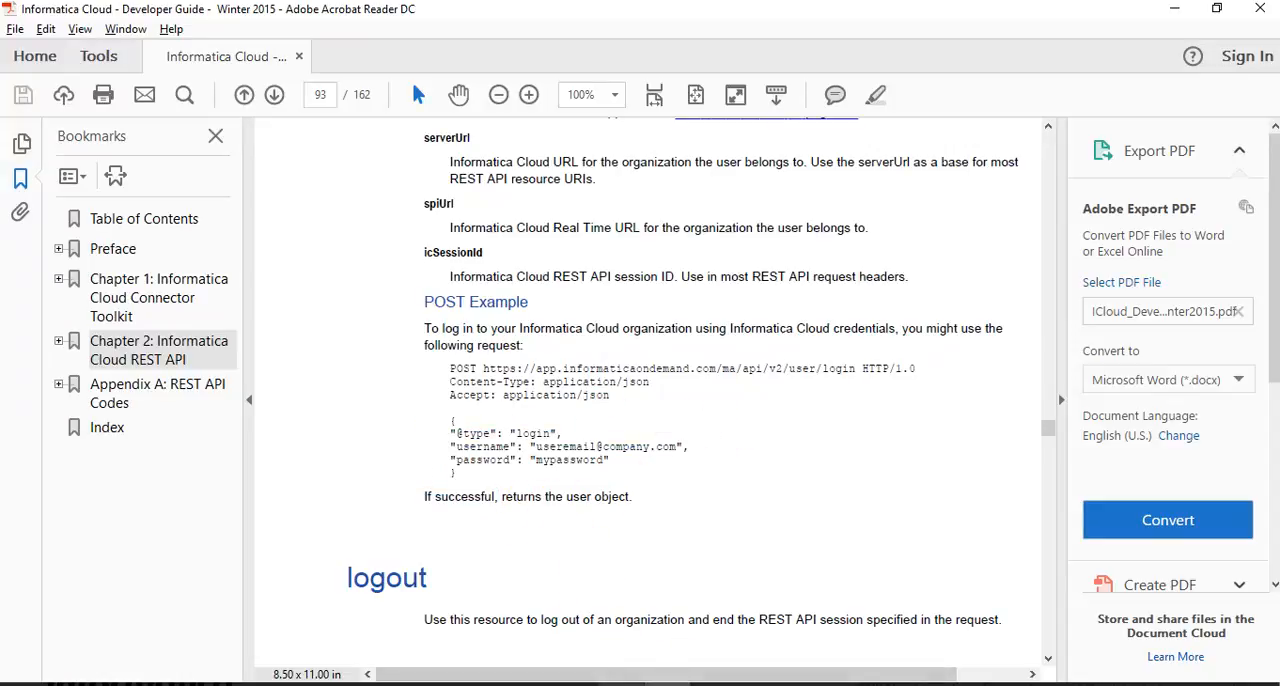
Step: Switch to the PowerPoint presentation and copy the full JSON login body from the slide, braces included
left_click(620, 684)
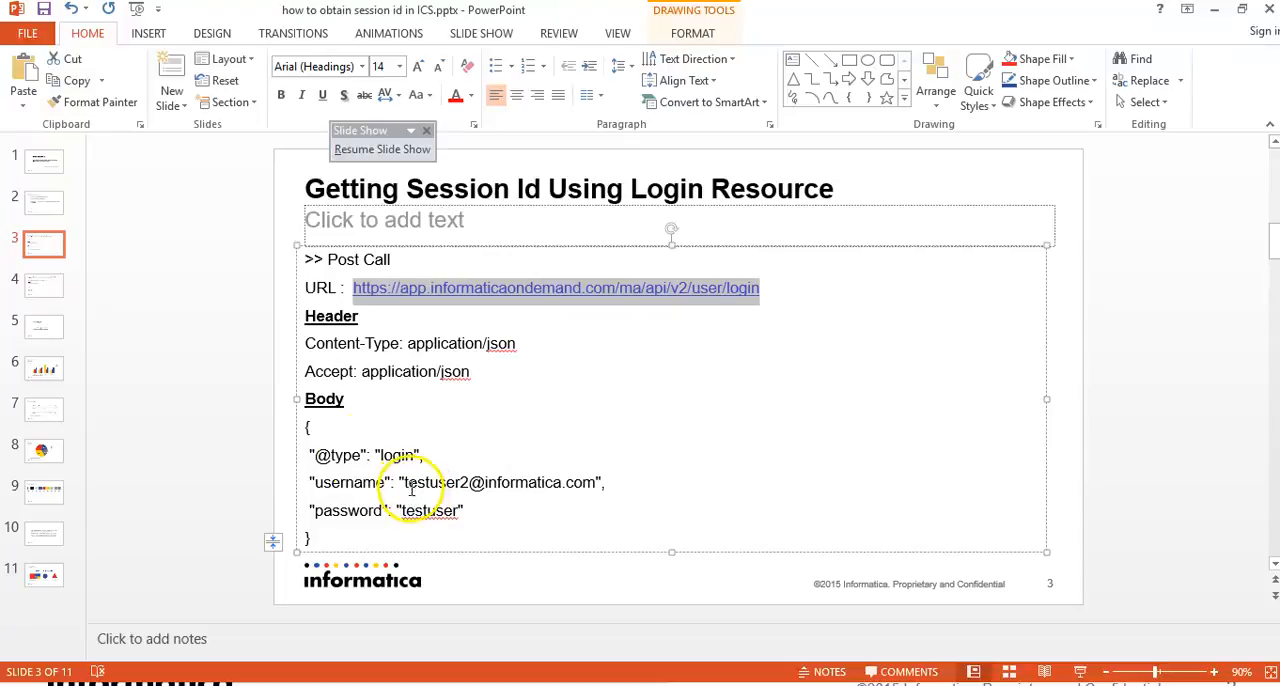
left_click_drag(408, 481, 596, 483)
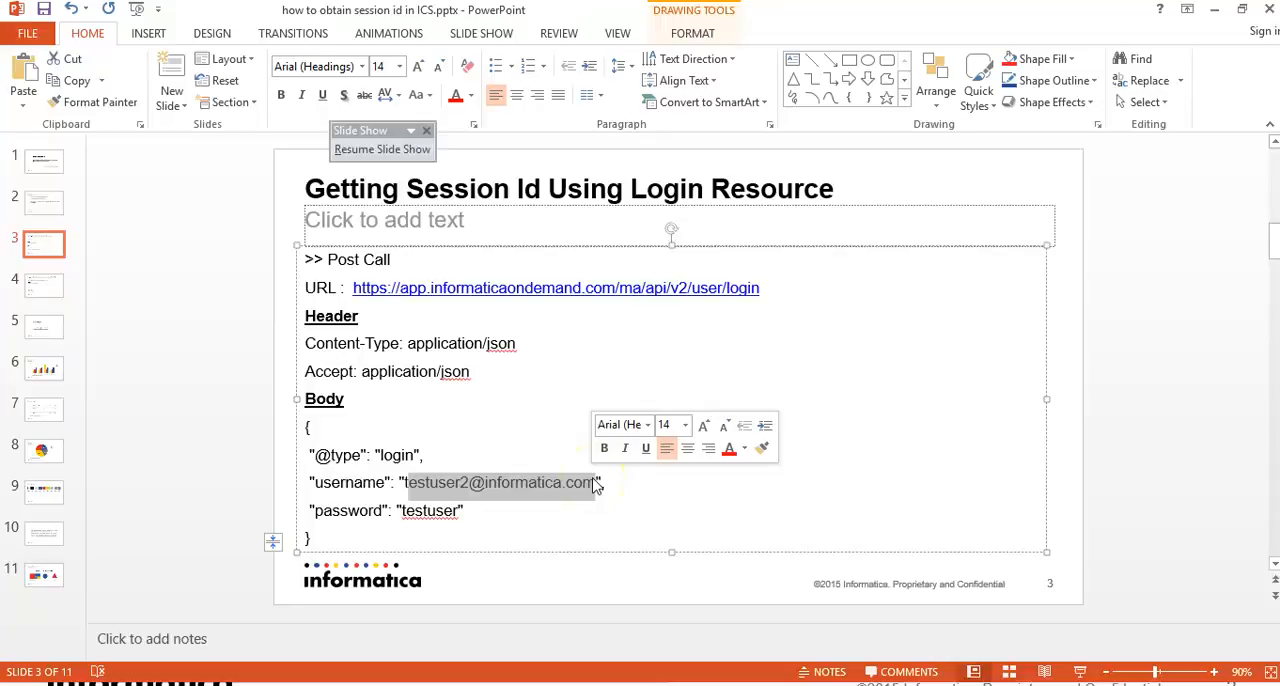
left_click_drag(316, 540, 306, 425)
key("ctrl+c")
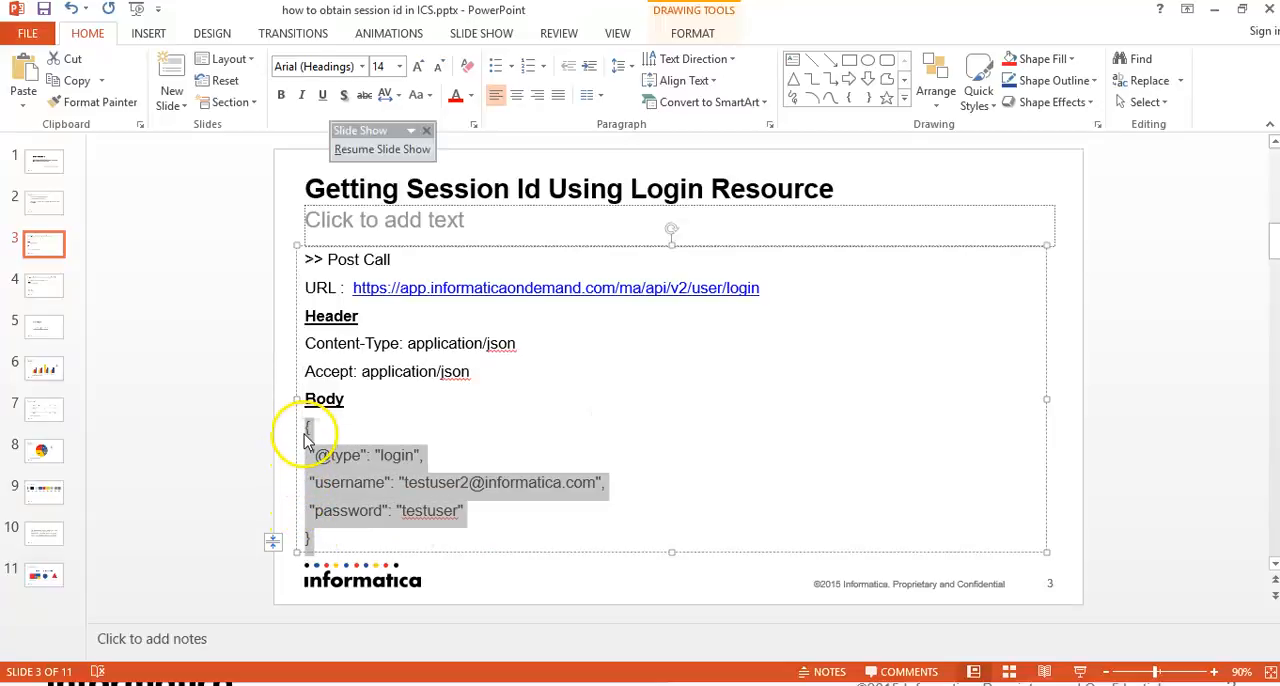
Step: Switch to Postman, set the body format to raw, and paste the JSON login body with the username and password
key("alt+Tab")
key("alt+Tab")
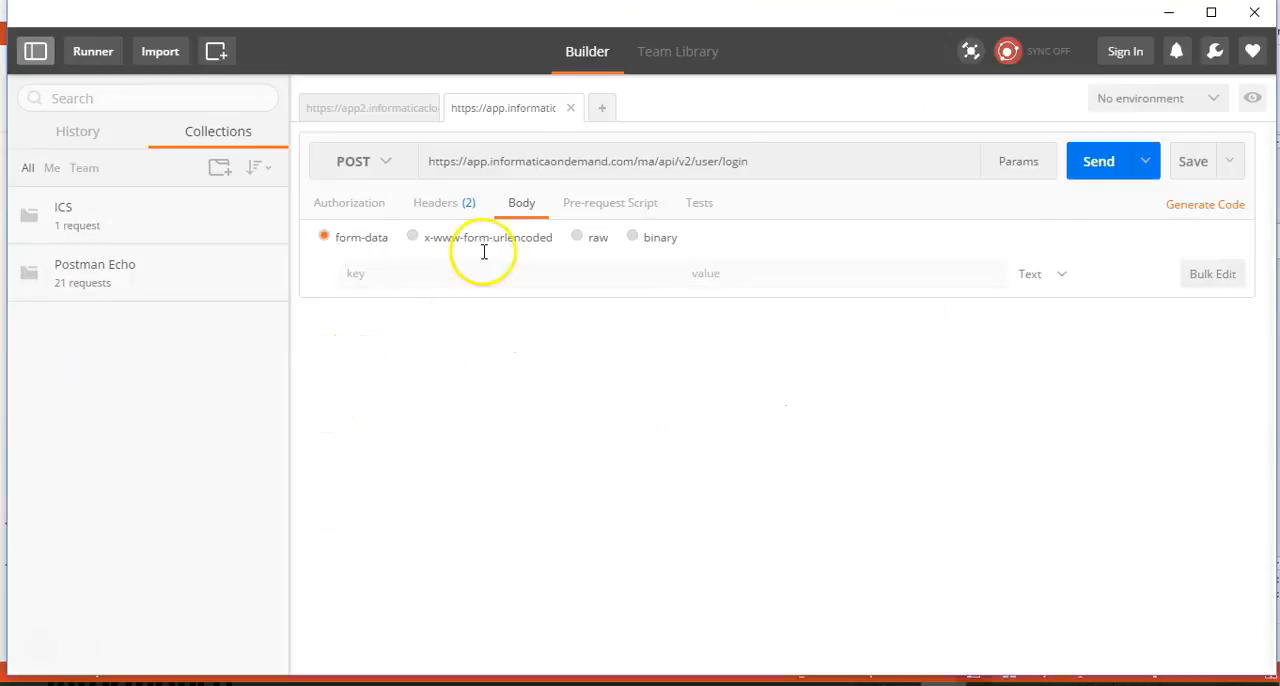
left_click(595, 239)
left_click(513, 339)
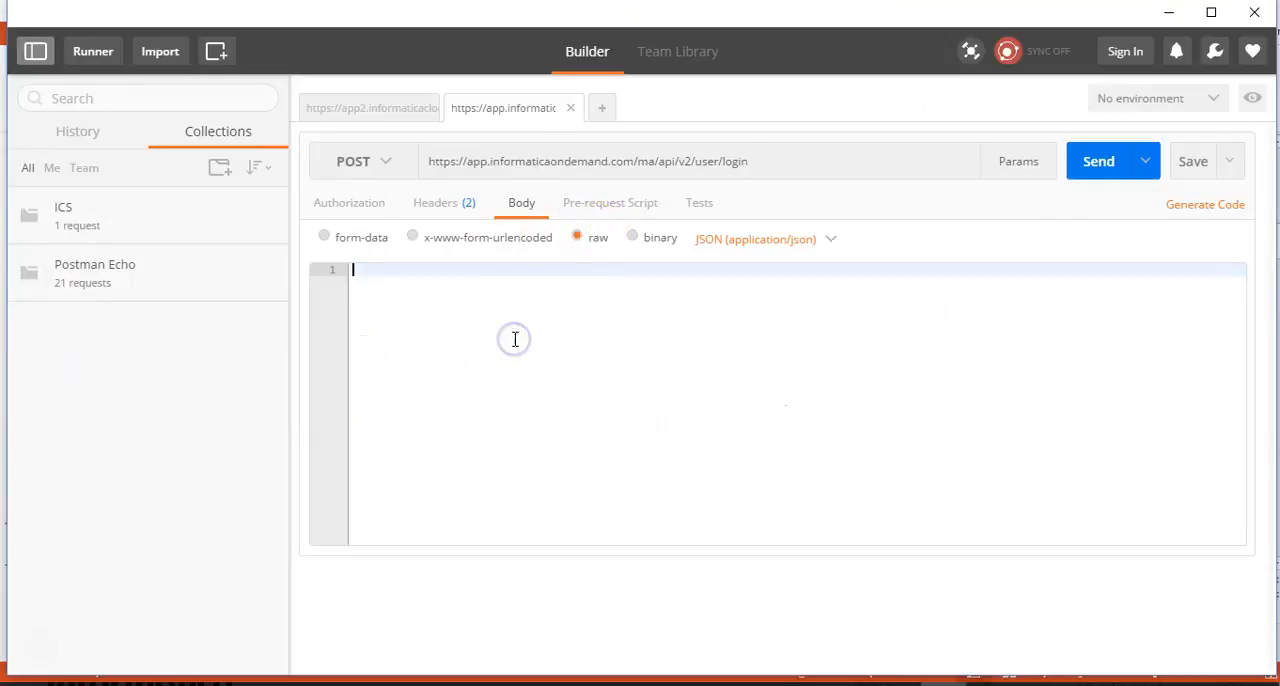
key("ctrl+v")
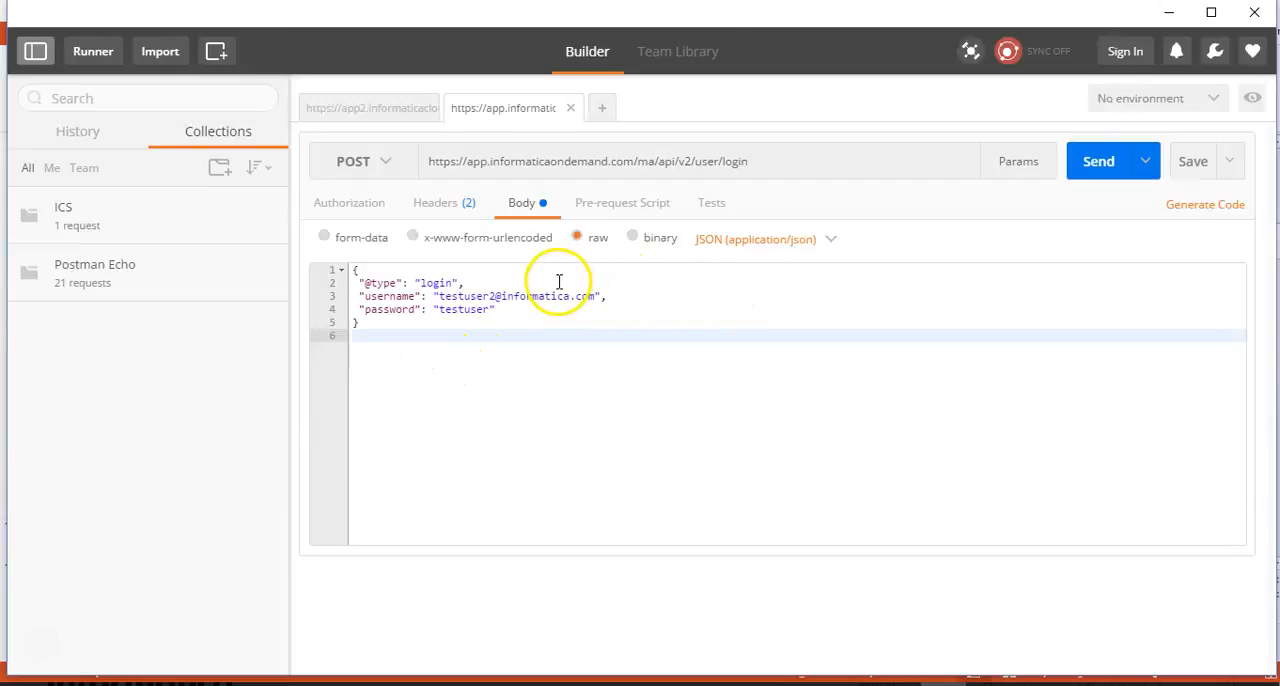
Step: Send the login request and review the returned user object down to the icSessionId attribute
left_click(1101, 166)
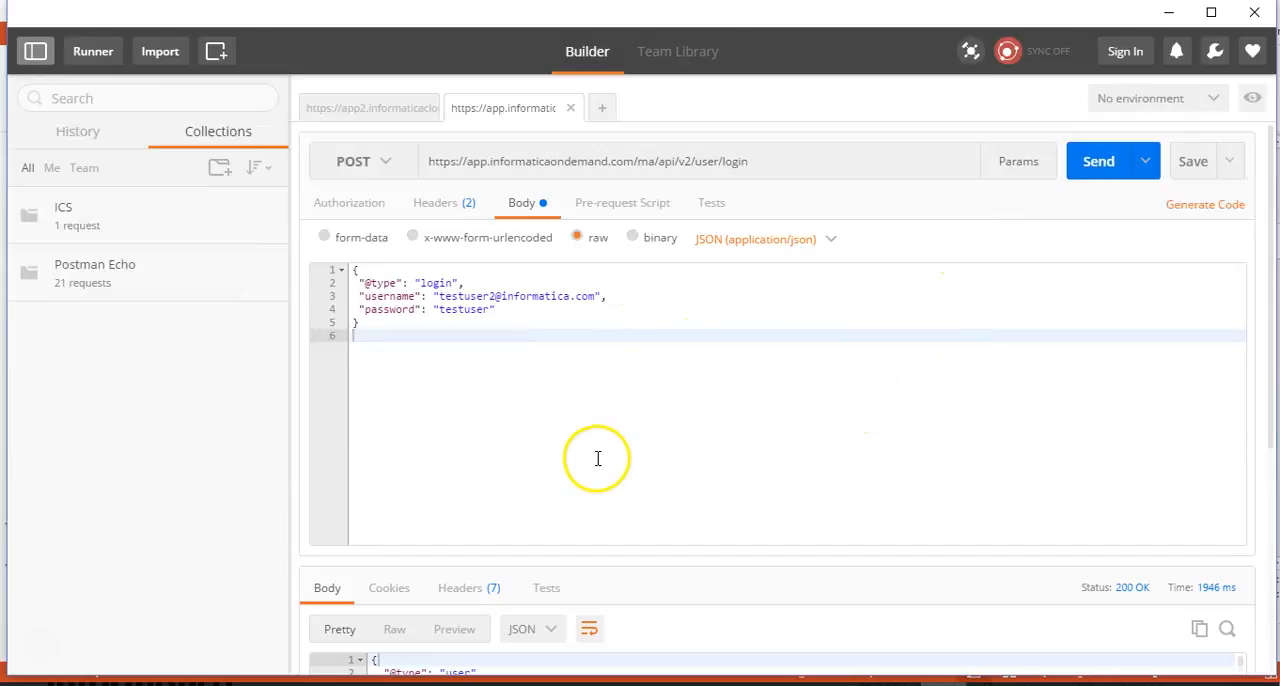
scroll(597, 458, "down", 3)
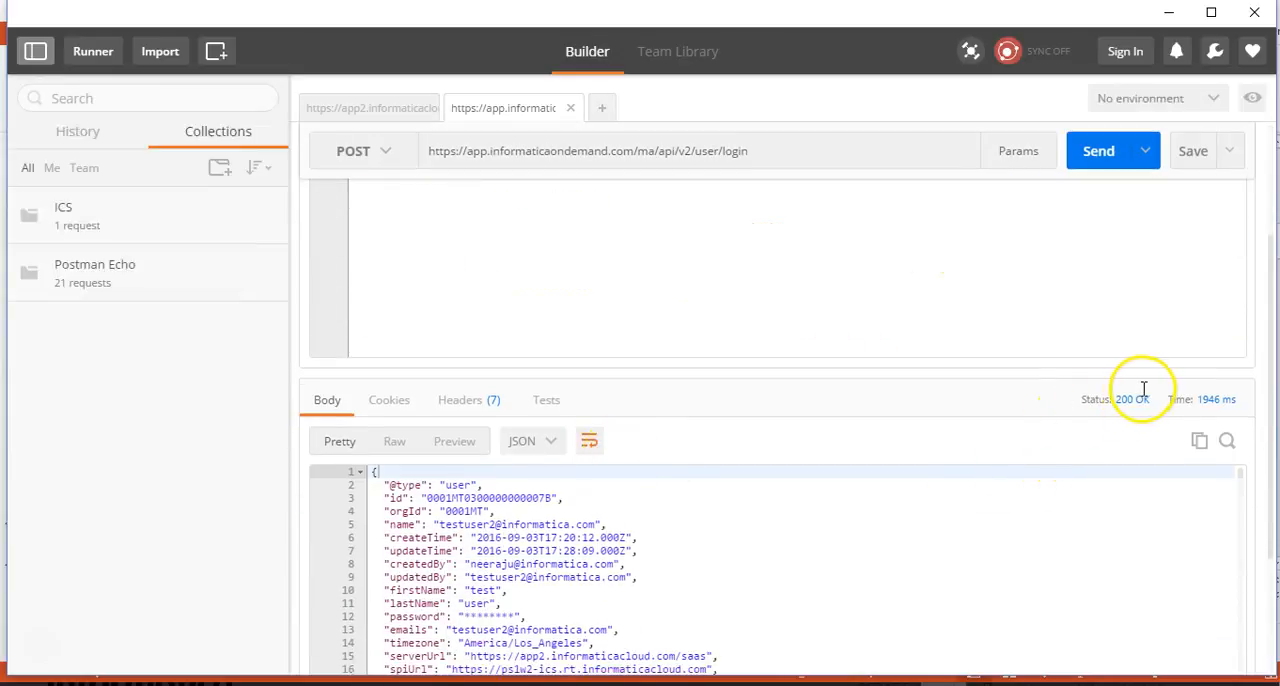
scroll(649, 563, "down", 1)
scroll(649, 563, "down", 1)
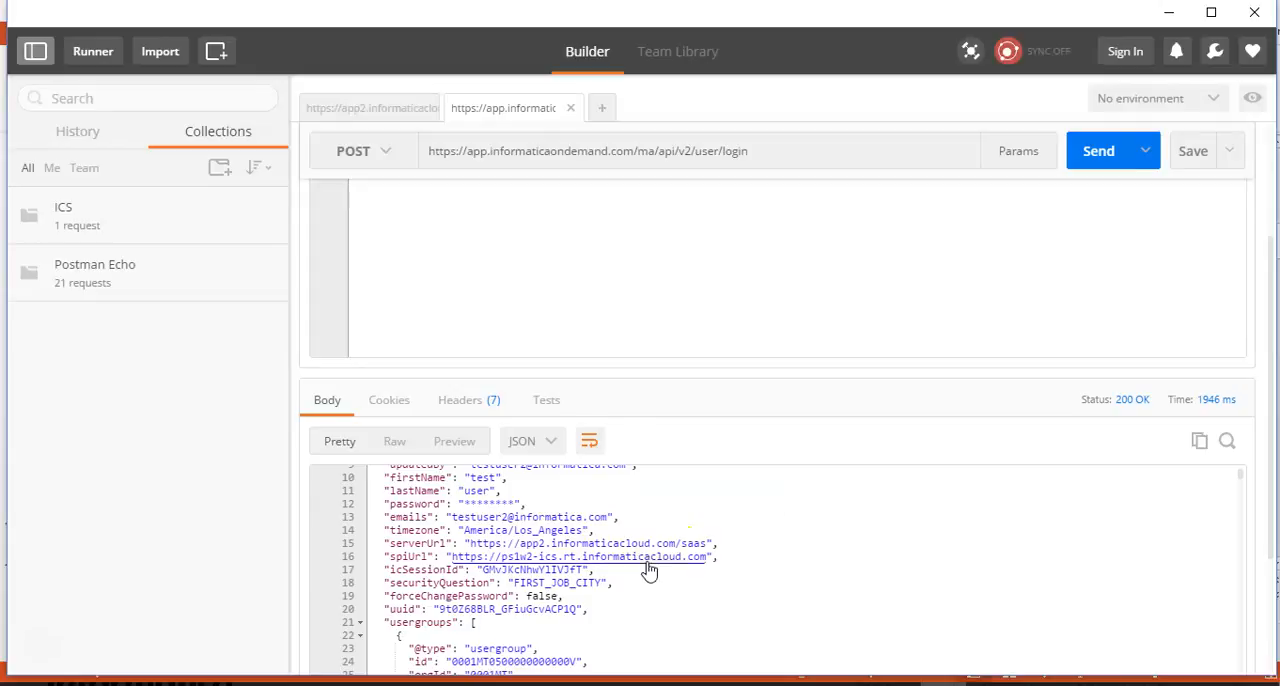
Step: Select the icSessionId value in the response body for copying and return to the PowerPoint presentation
left_click(490, 570)
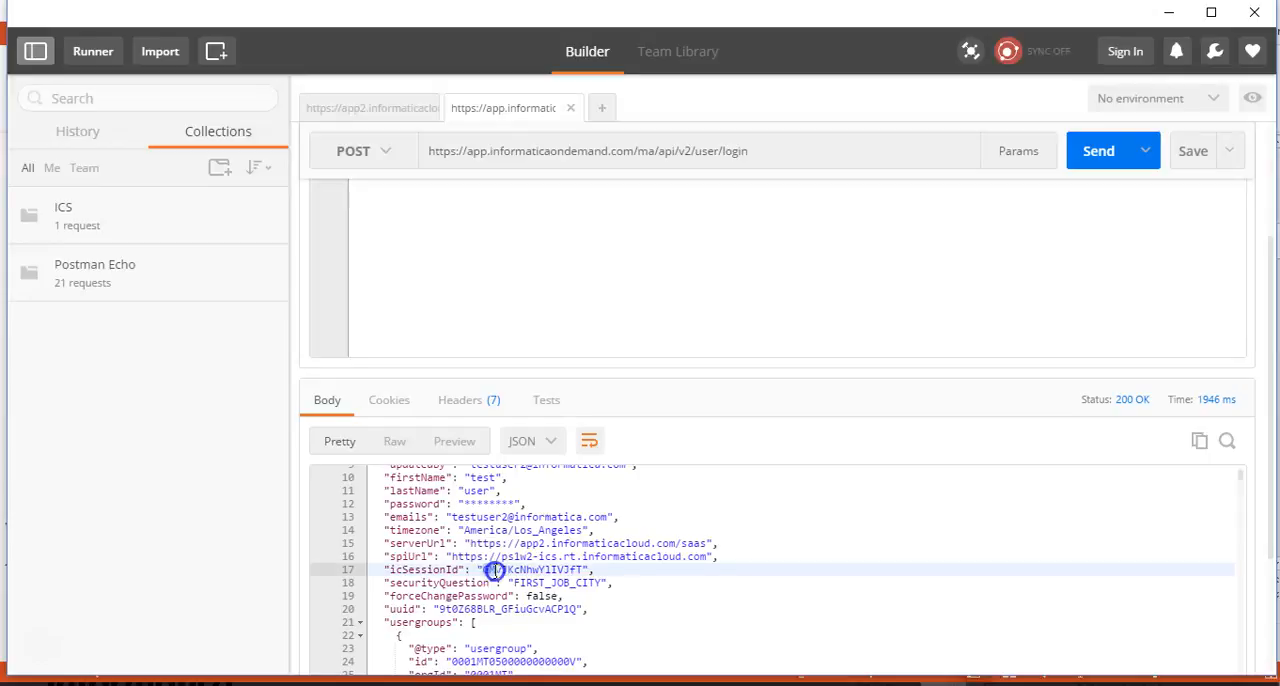
left_click_drag(528, 570, 582, 570)
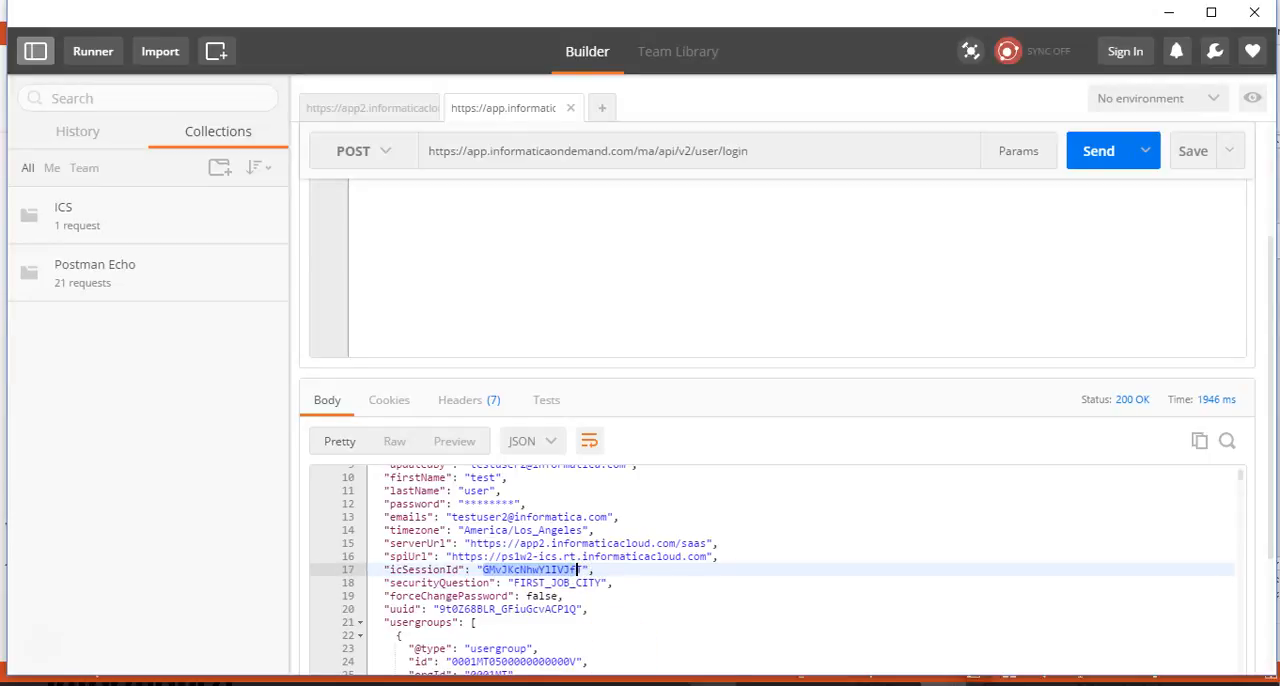
key("alt+Tab")
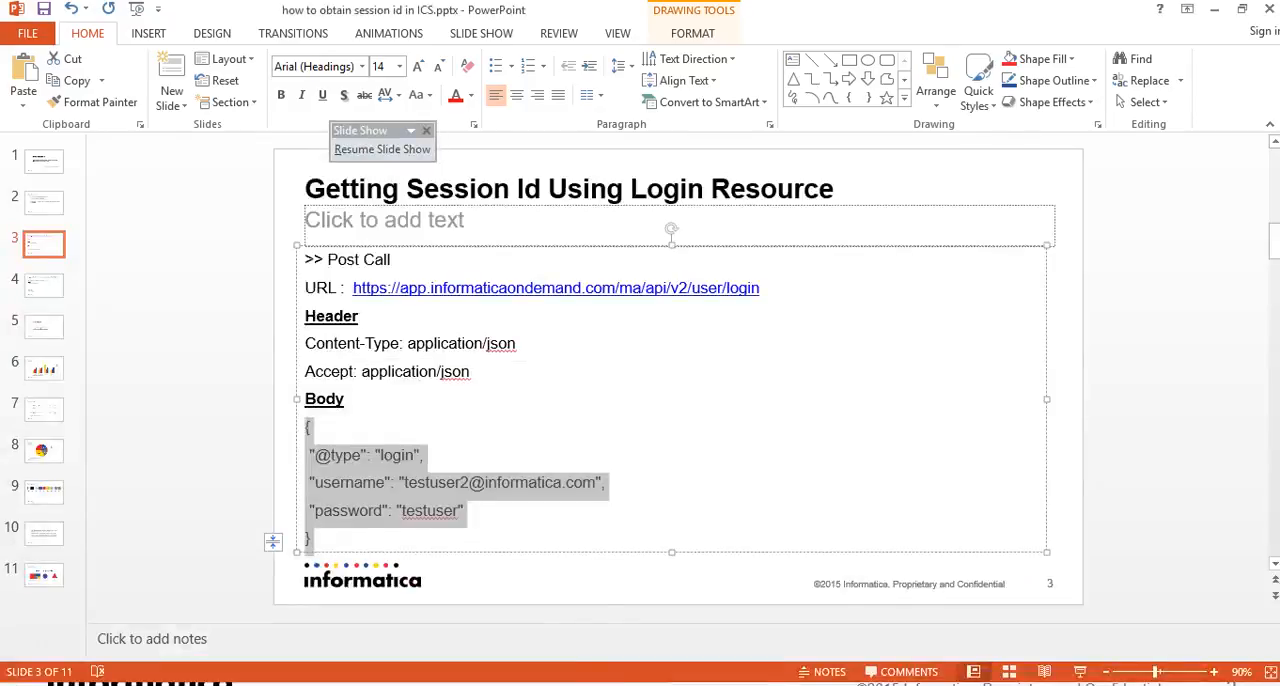
Step: On the slide about triggering a task, replace the icSessionId header's placeholder with the copied session ID
left_click(612, 464)
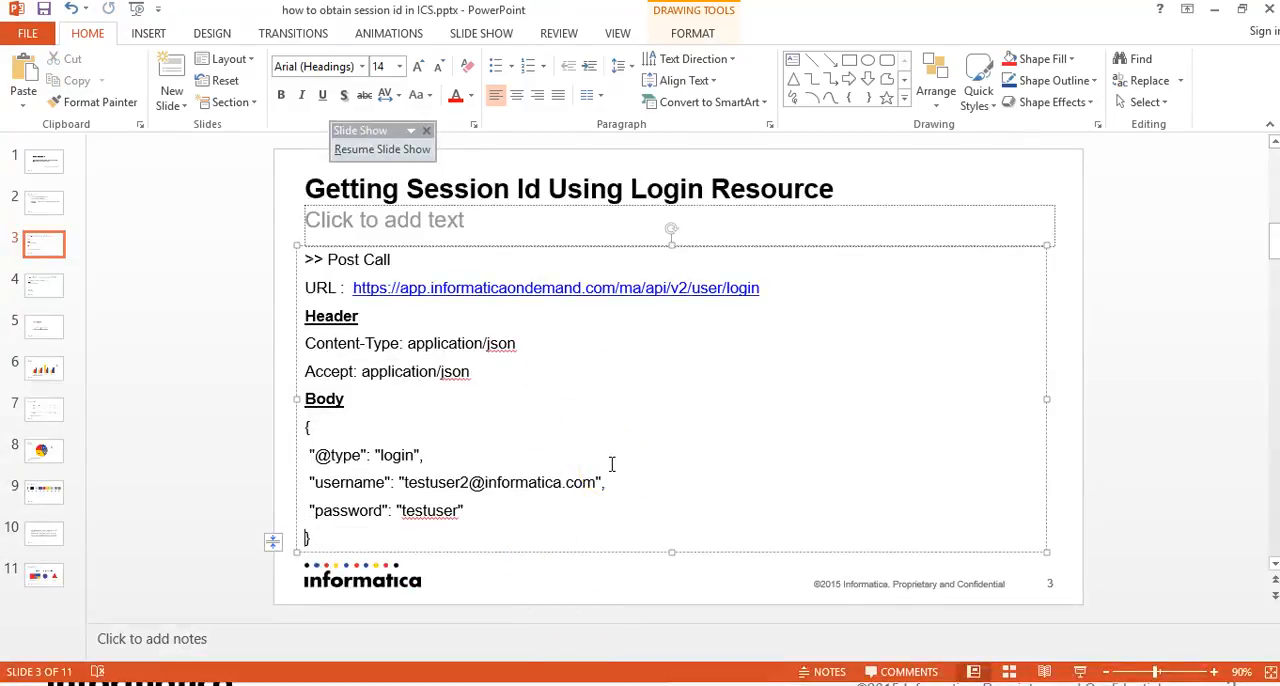
scroll(612, 464, "down", 2)
scroll(612, 466, "up", 1)
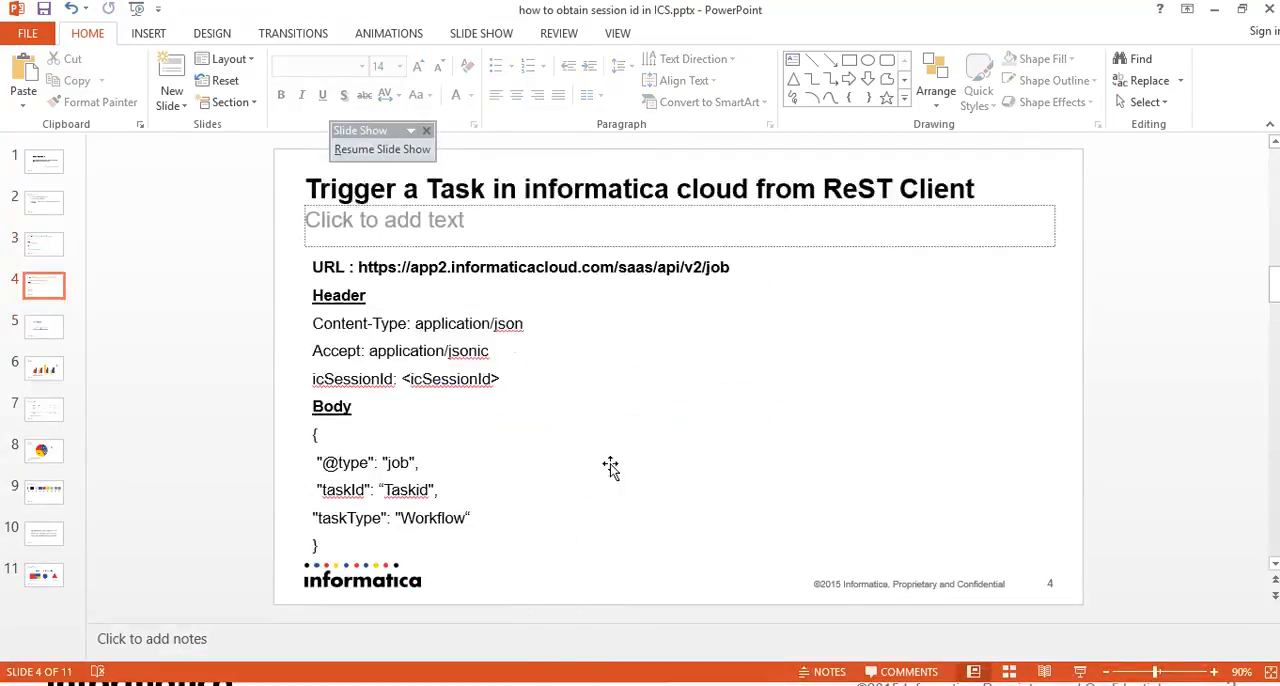
left_click(495, 379)
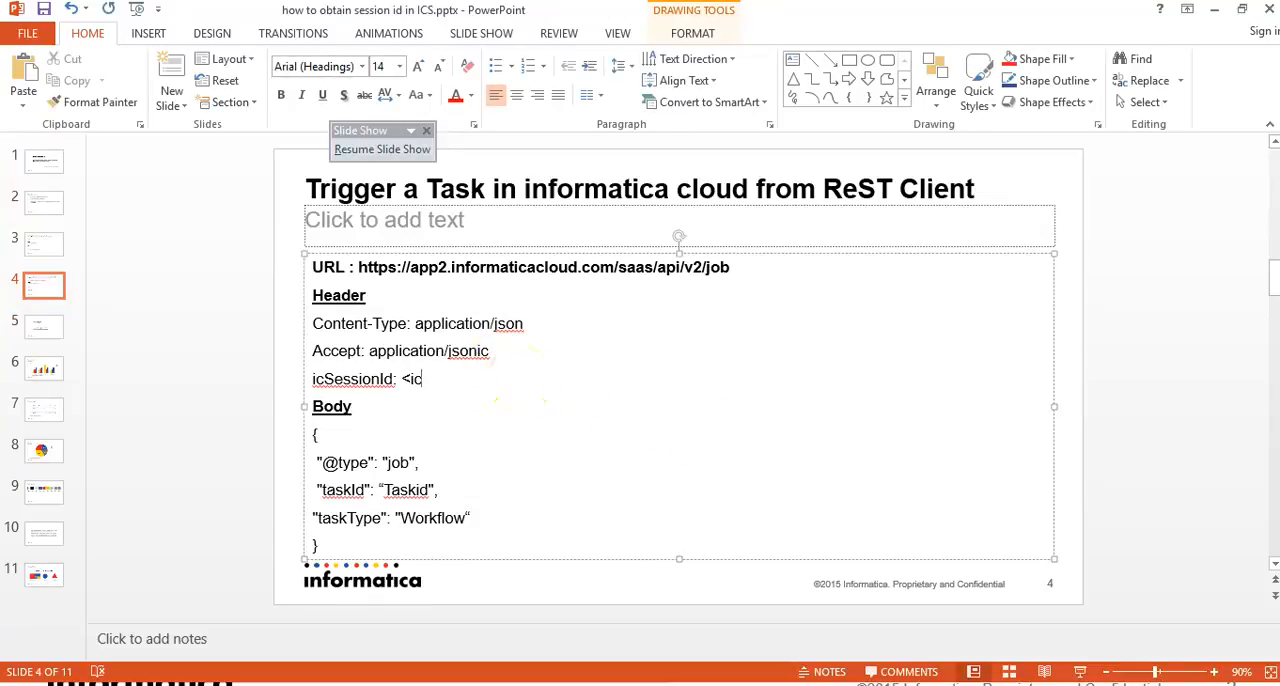
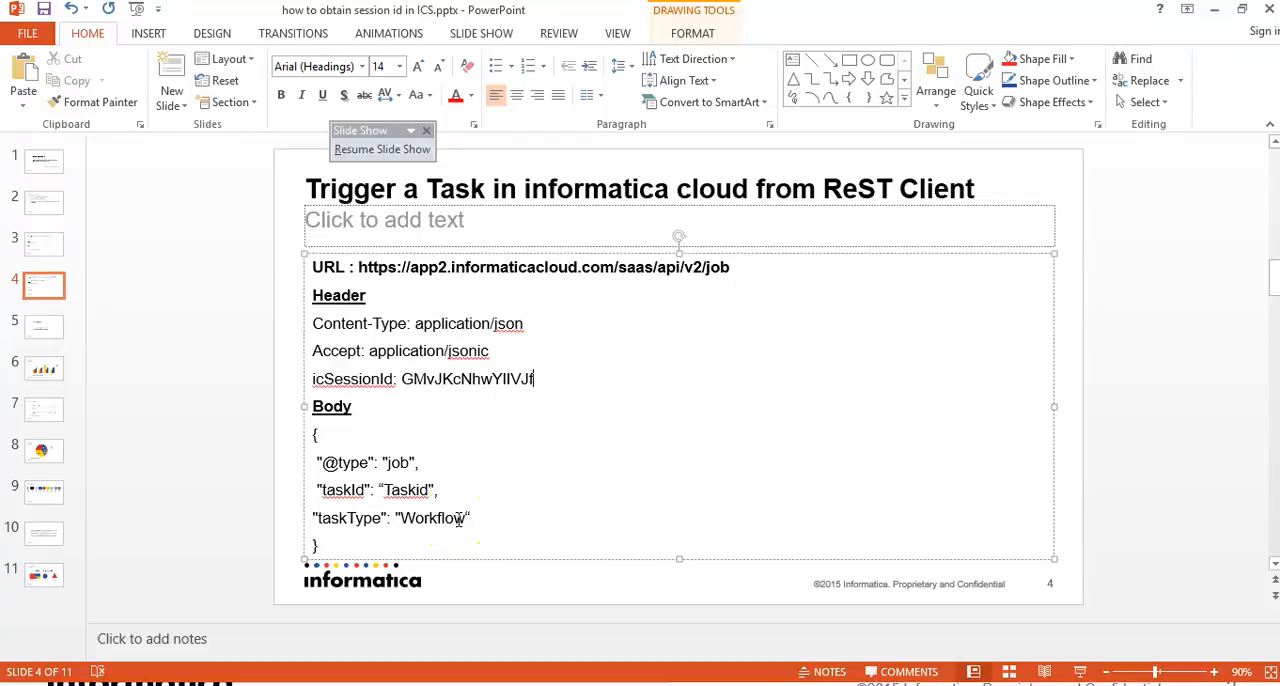
Step: Switch to Chrome and open the Salesforce delete task through its job details in the Informatica Cloud activity log
key("alt+Tab")
key("Tab")
key("Tab")
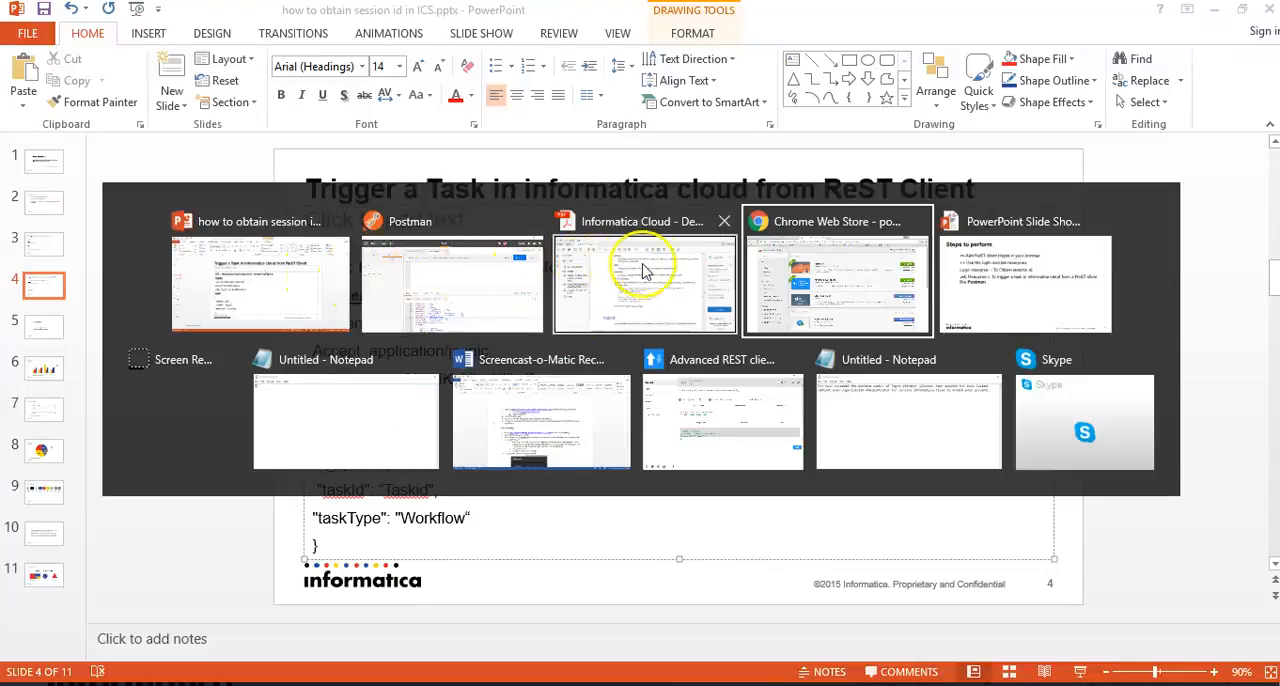
key("alt+Tab")
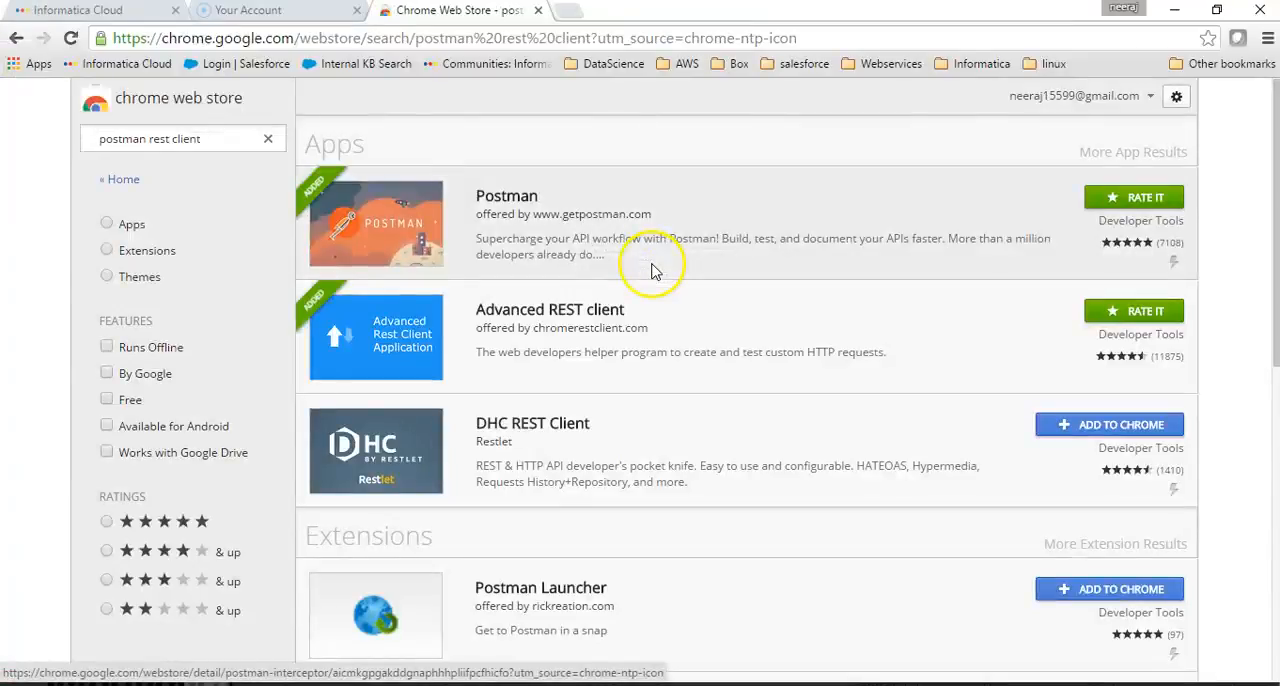
left_click(105, 12)
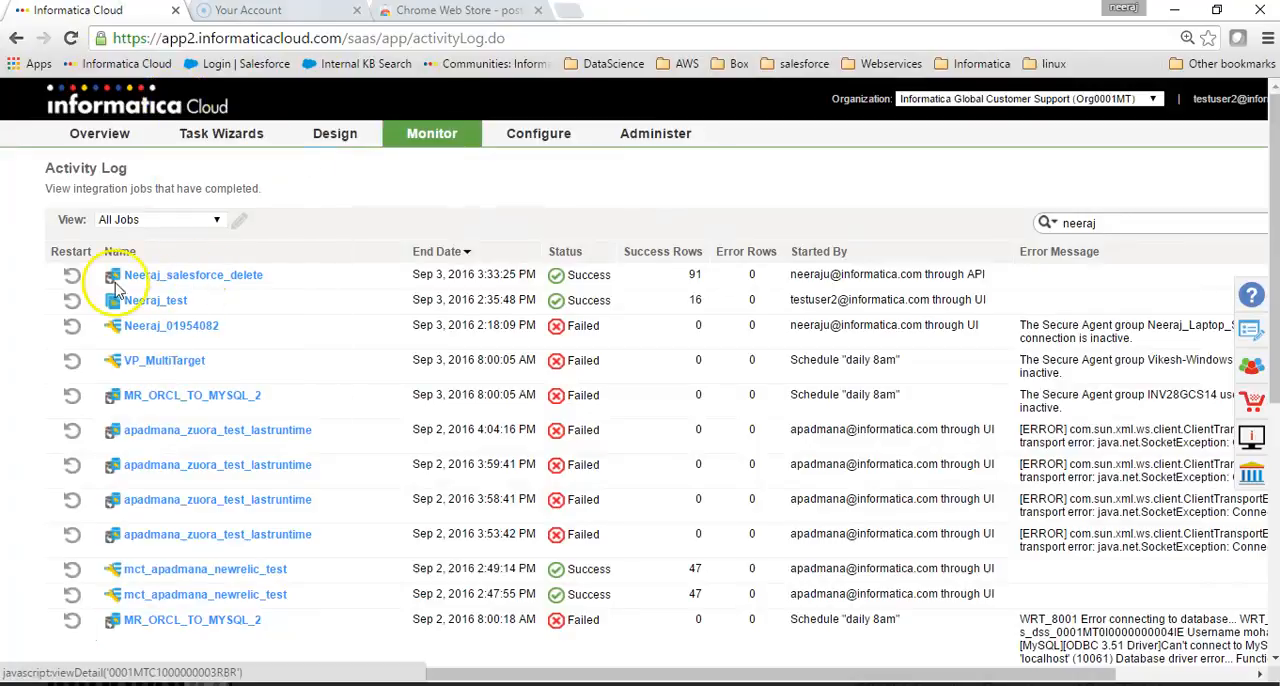
left_click(176, 286)
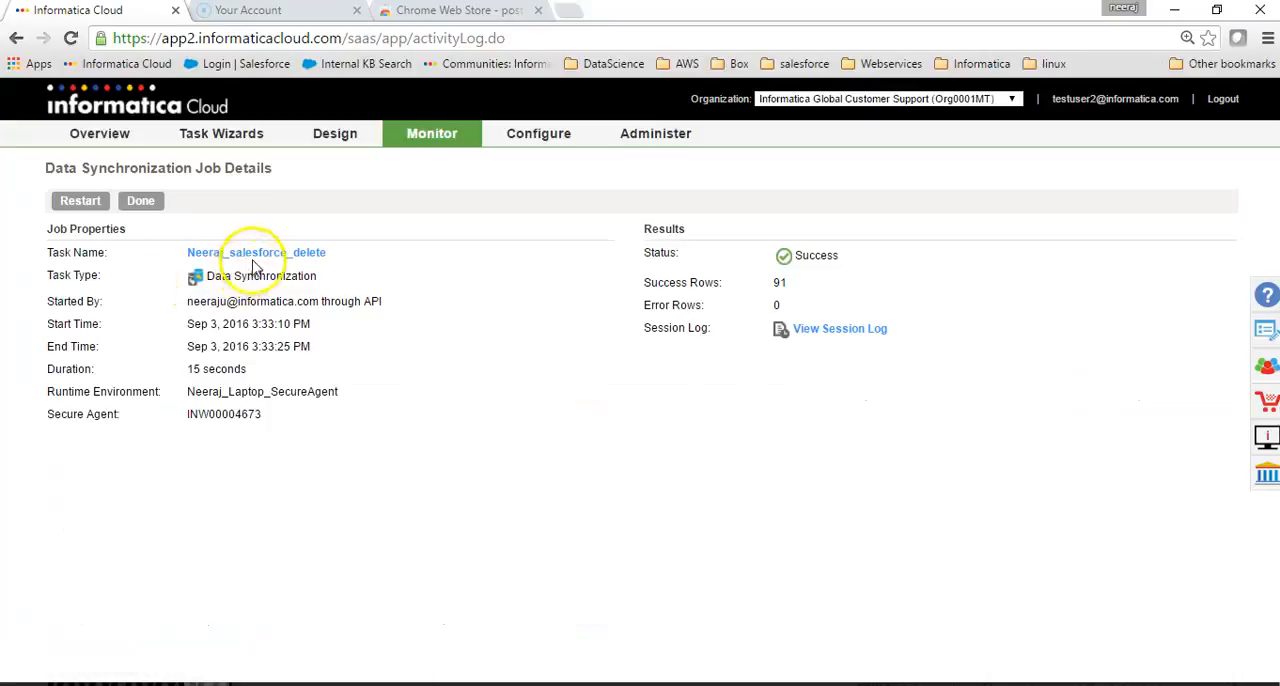
left_click(252, 258)
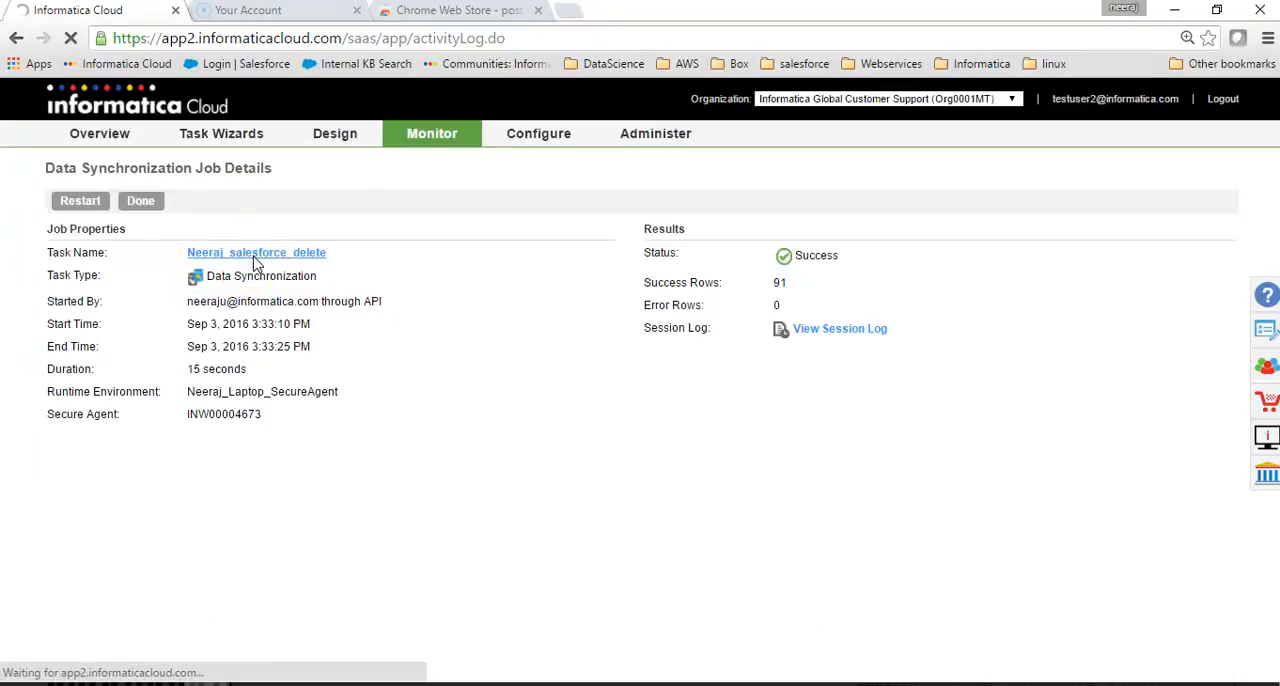
left_click(268, 254)
mouse_move(622, 682)
left_click(621, 612)
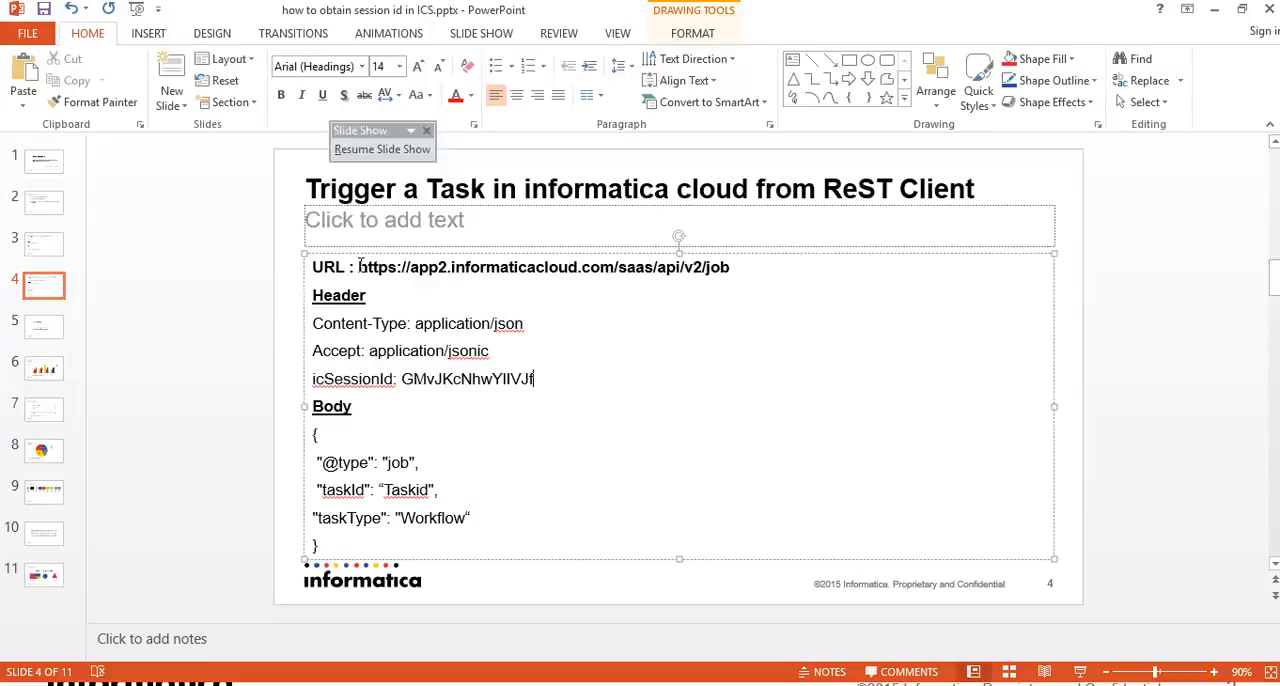
key("alt+Tab")
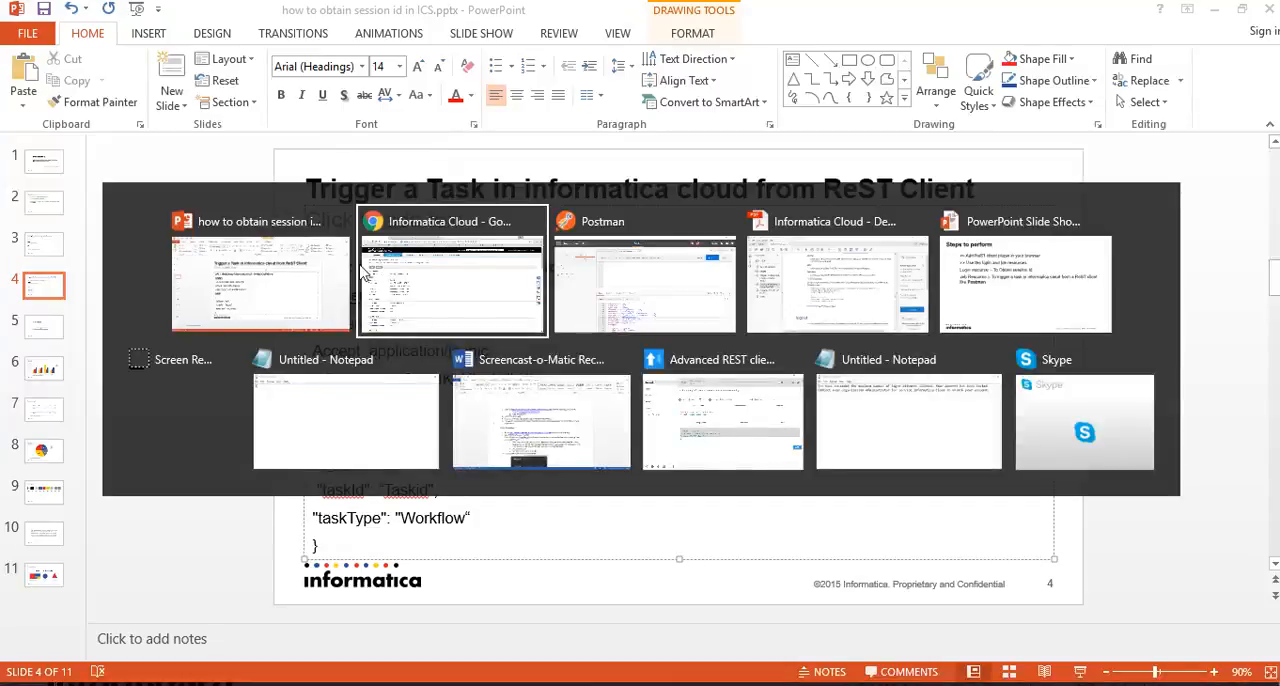
key("alt+Tab")
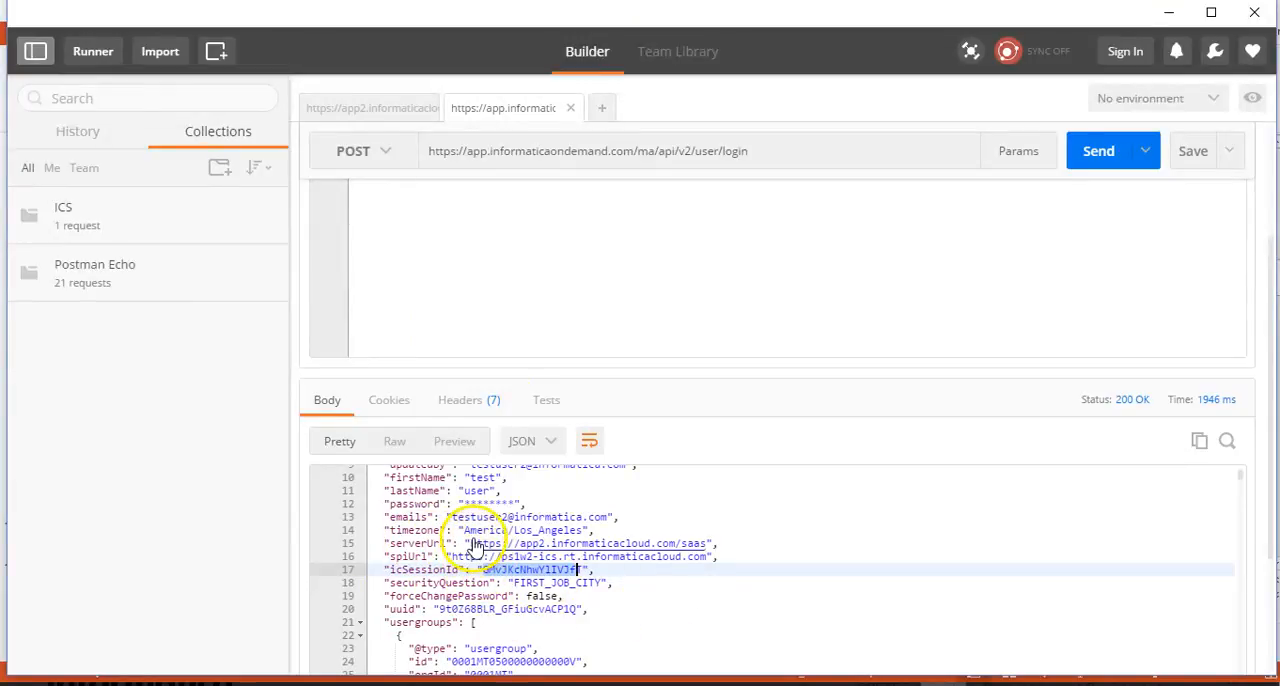
left_click_drag(708, 545, 522, 545)
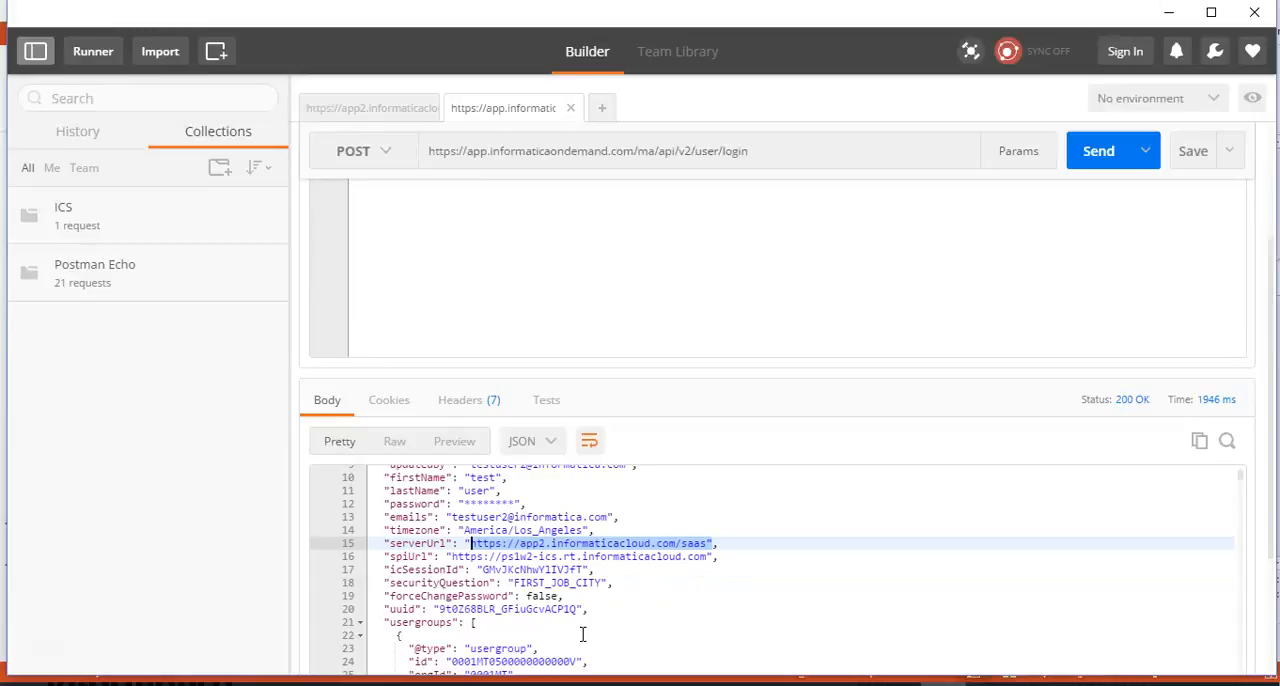
key("alt+Tab")
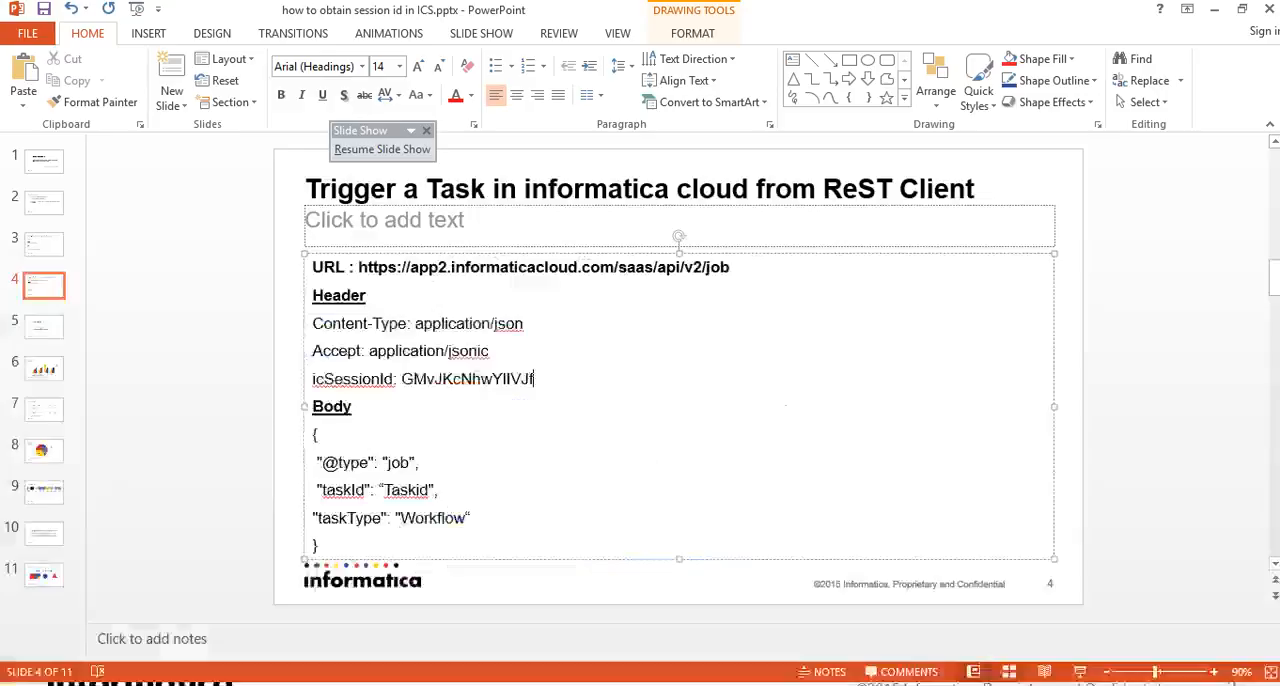
key("alt+Tab")
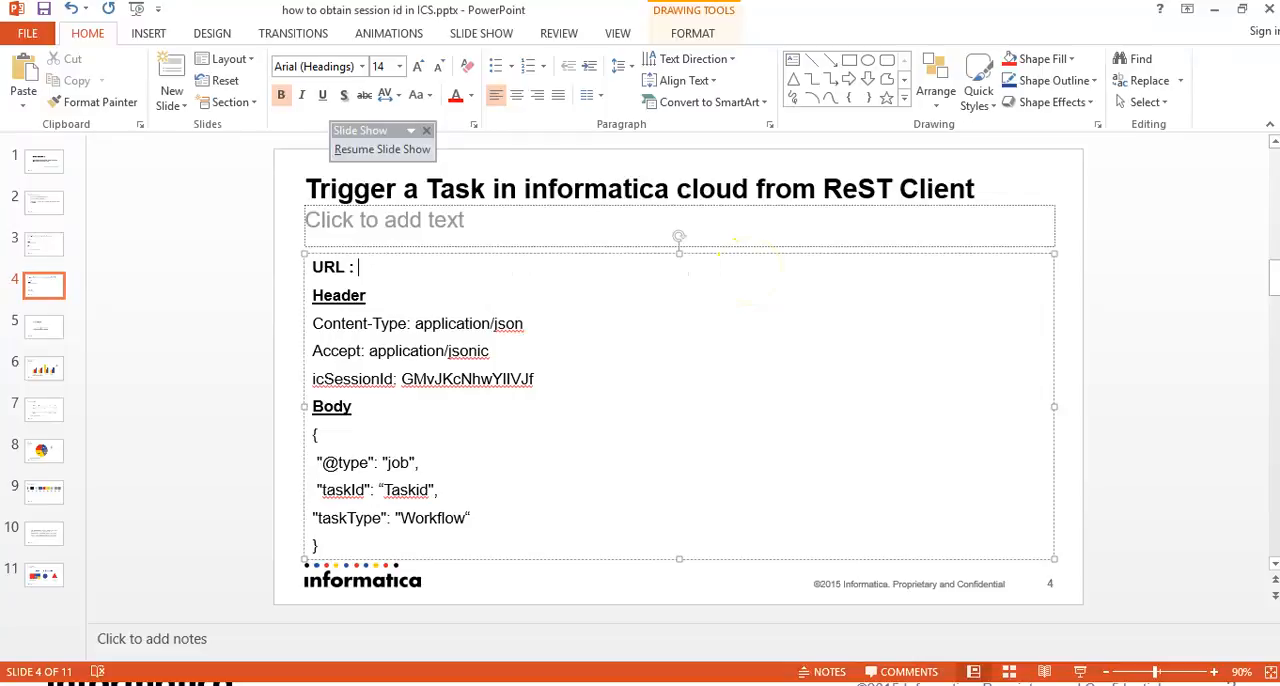
type("https://app2.informaticacloud.com/saas'")
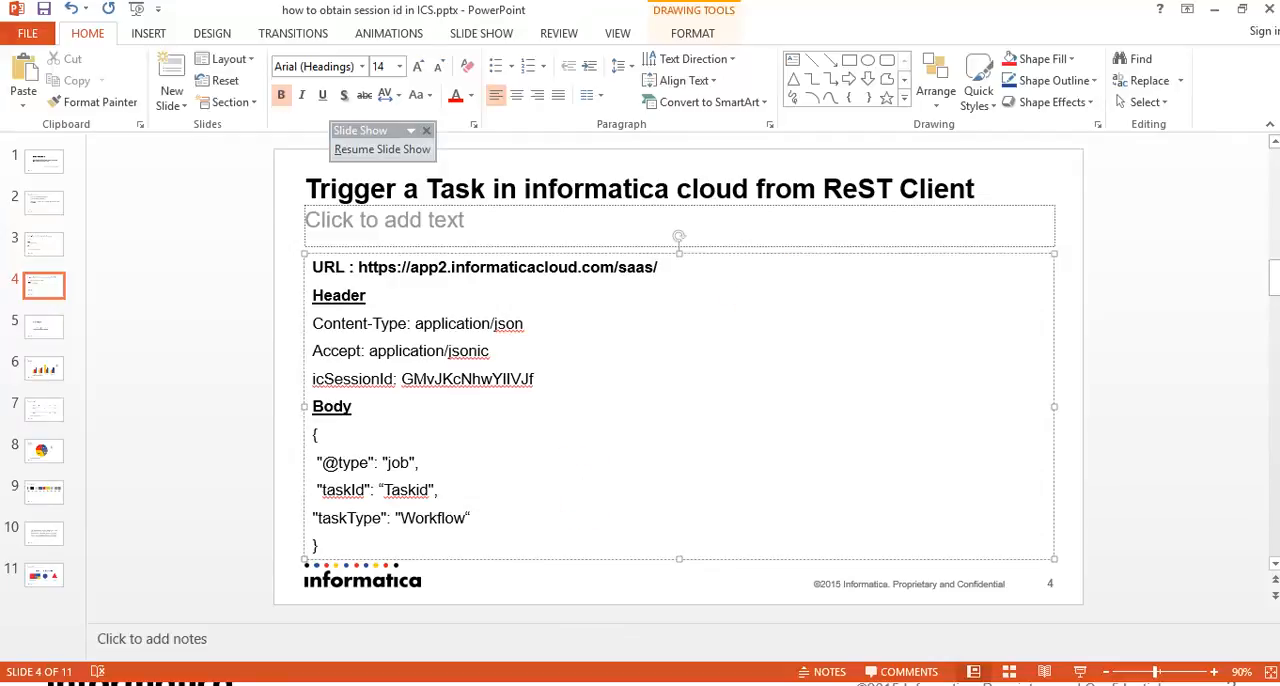
Step: Switch to the developer guide in Acrobat Reader, go to the job resource in Chapter 2, and copy the start URI /api/v2/job
key("alt+Tab")
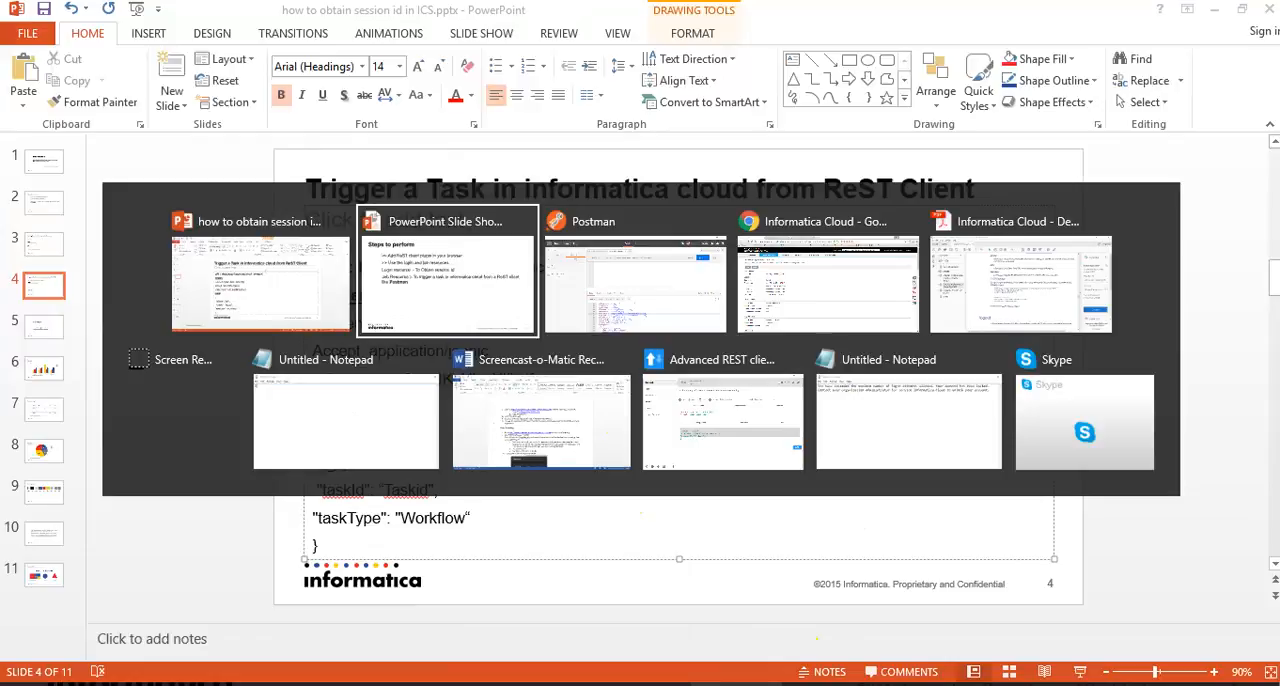
key("alt+Tab")
key("alt+Tab")
key("alt+Tab")
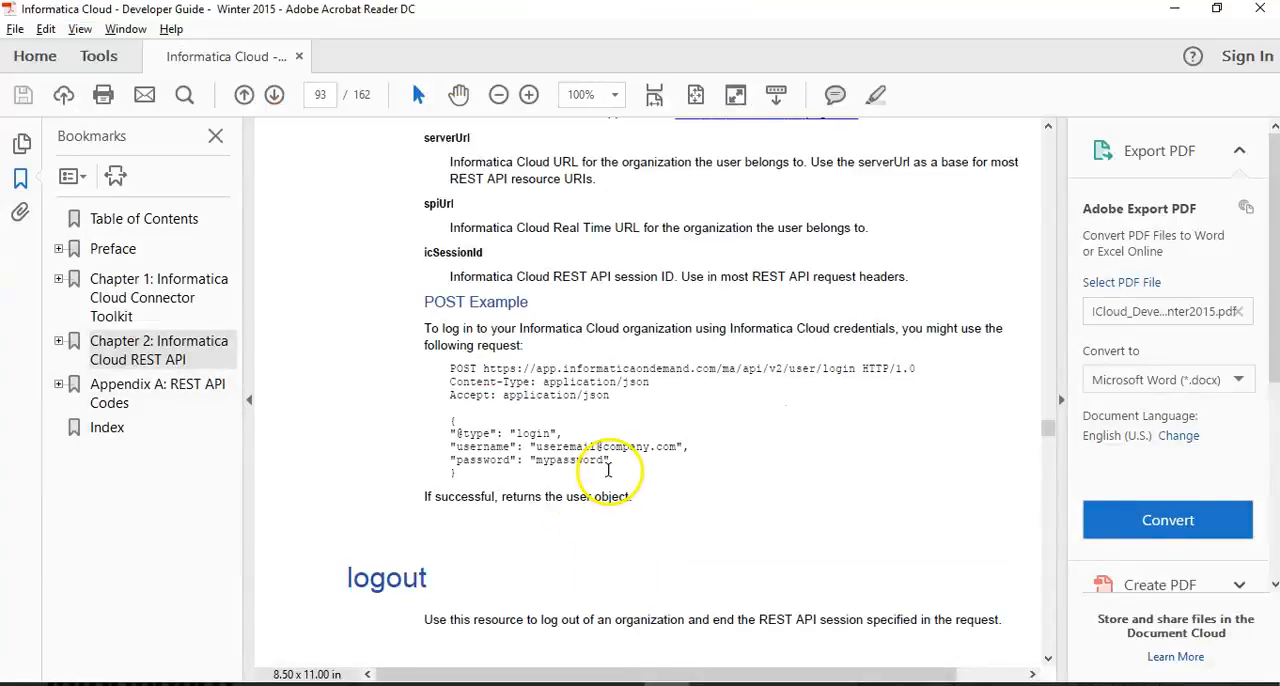
left_click(157, 350)
scroll(851, 489, "down", 4)
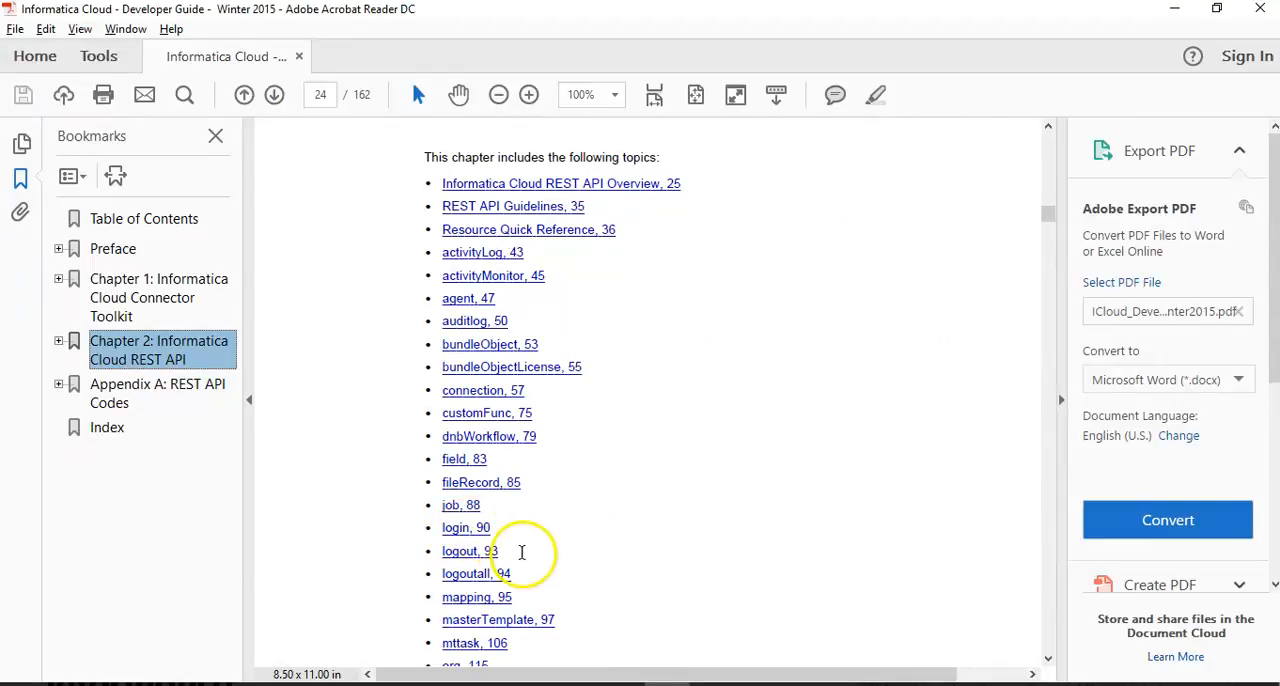
left_click(460, 506)
scroll(580, 495, "down", 4)
scroll(578, 510, "up", 1)
scroll(577, 505, "up", 3)
left_click_drag(526, 265, 442, 266)
key("ctrl+c")
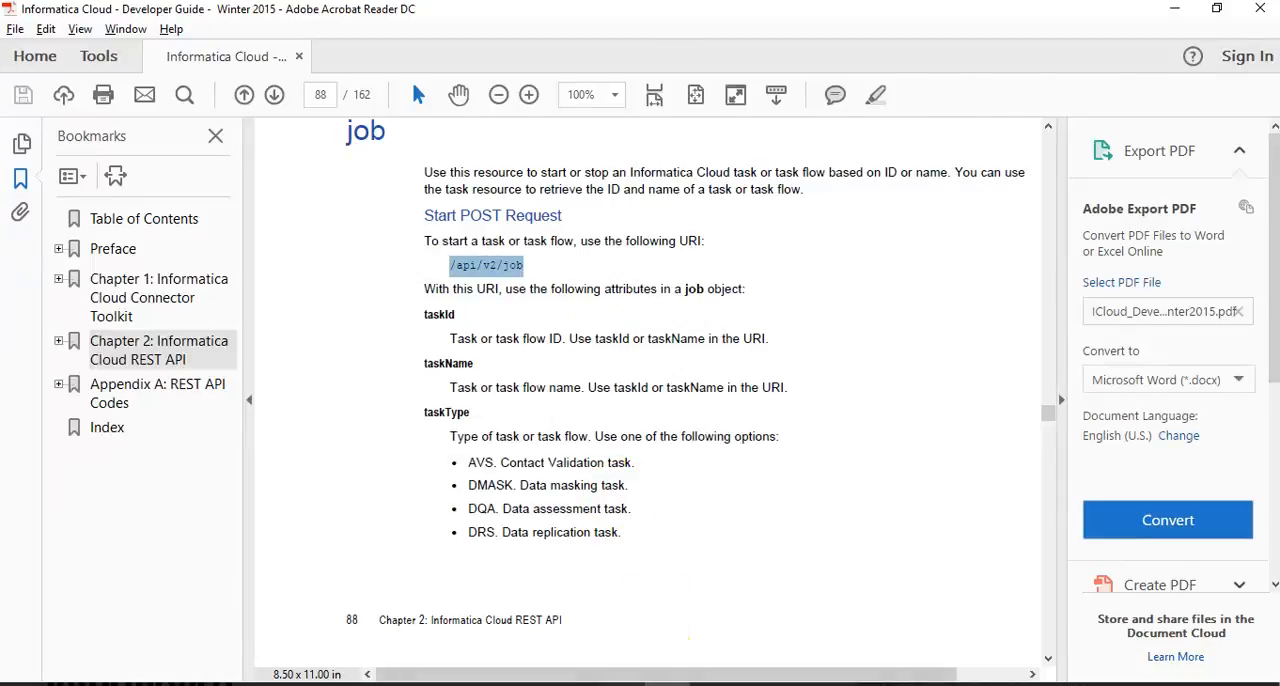
Step: Return to PowerPoint, append the copied job URI to the slide's URL, and remove the duplicate slash
key("alt+Tab")
left_click(675, 267)
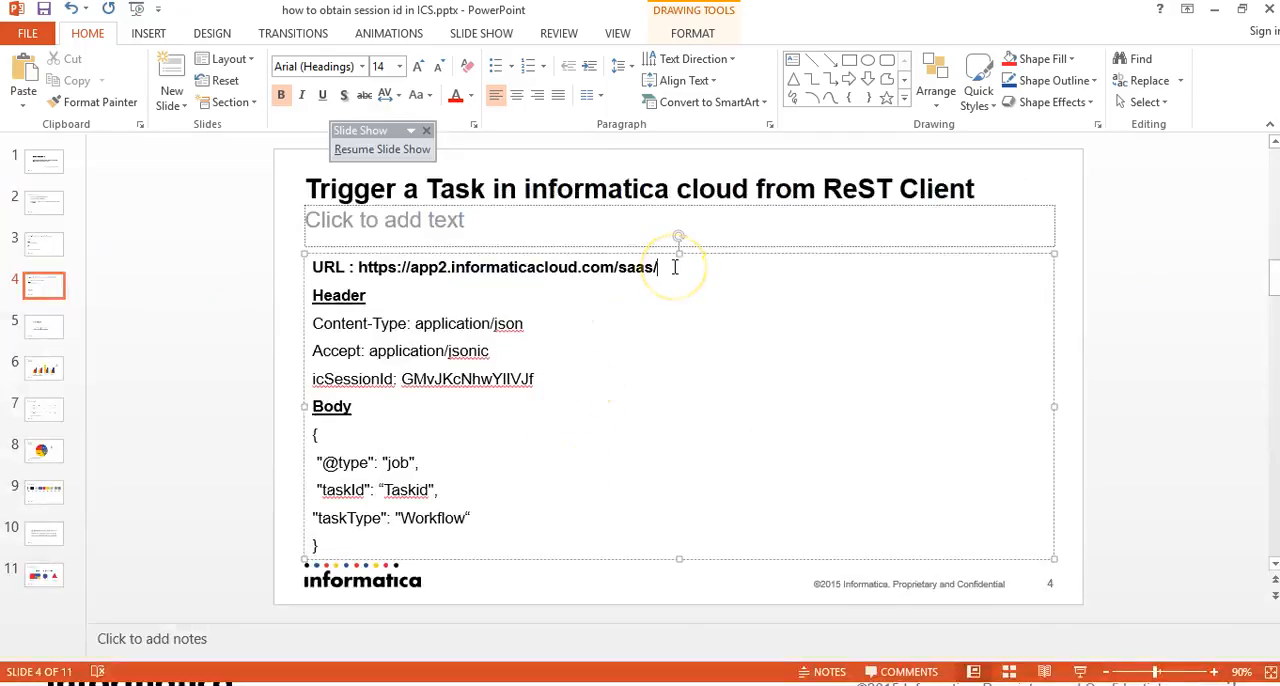
key("ctrl+v")
left_click(661, 267)
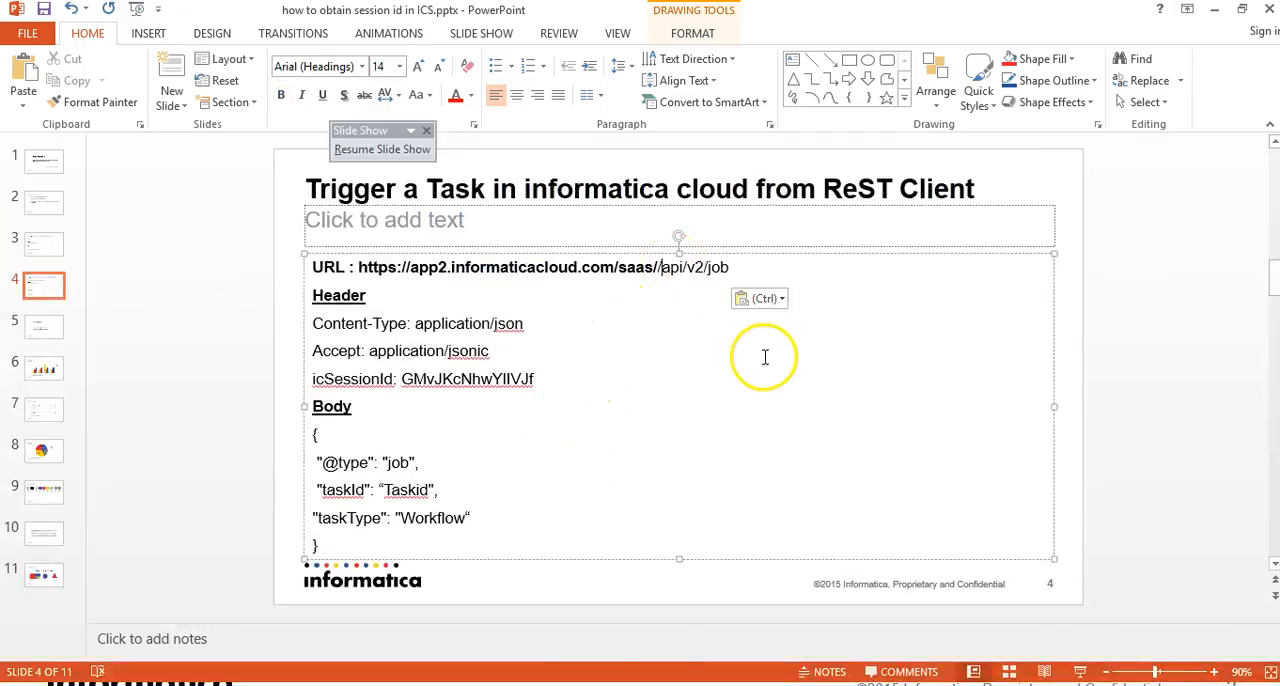
key("BackSpace")
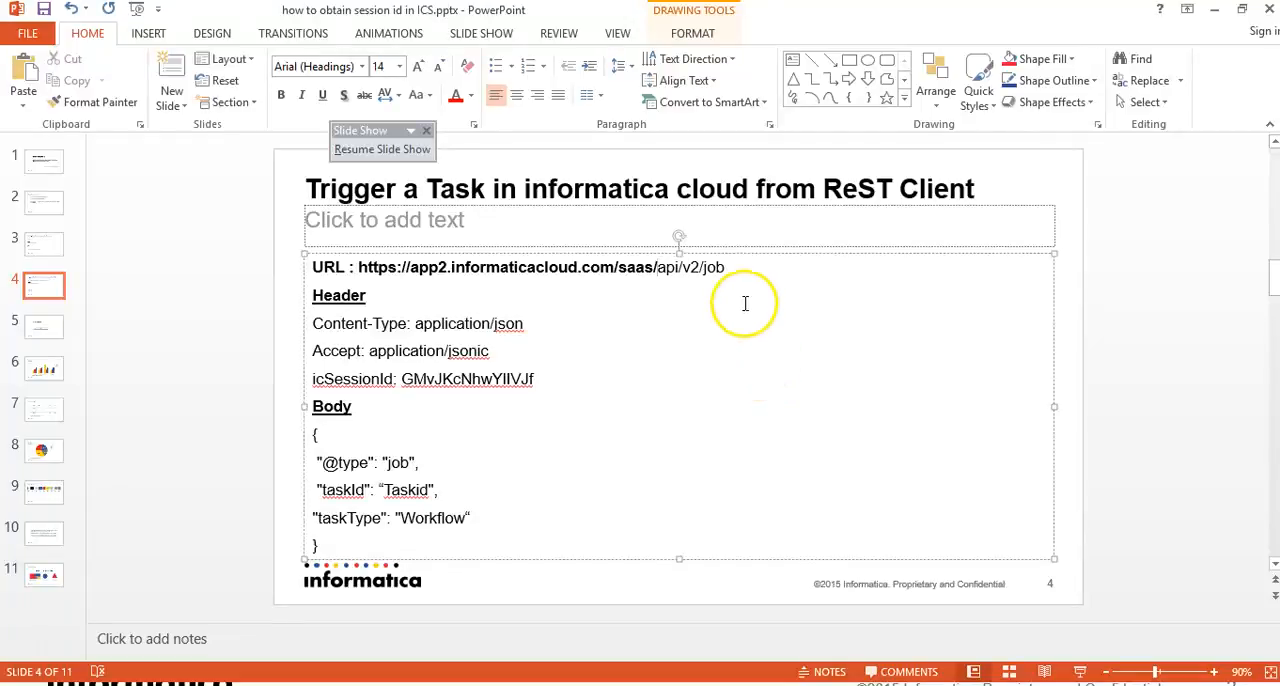
Step: Copy the complete job URL from the slide and paste it as the request URL in a new Postman request tab
left_click_drag(737, 266, 360, 266)
key("ctrl+c")
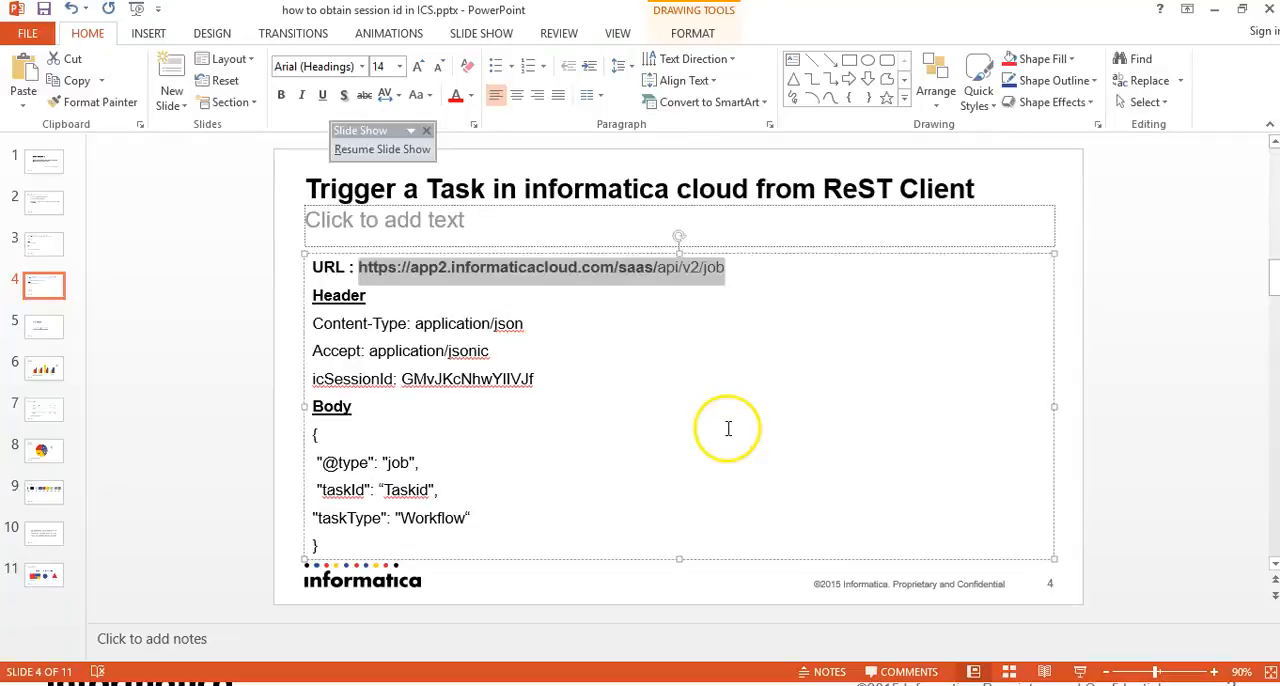
key("alt+Tab")
key("alt+Tab")
key("alt+Tab")
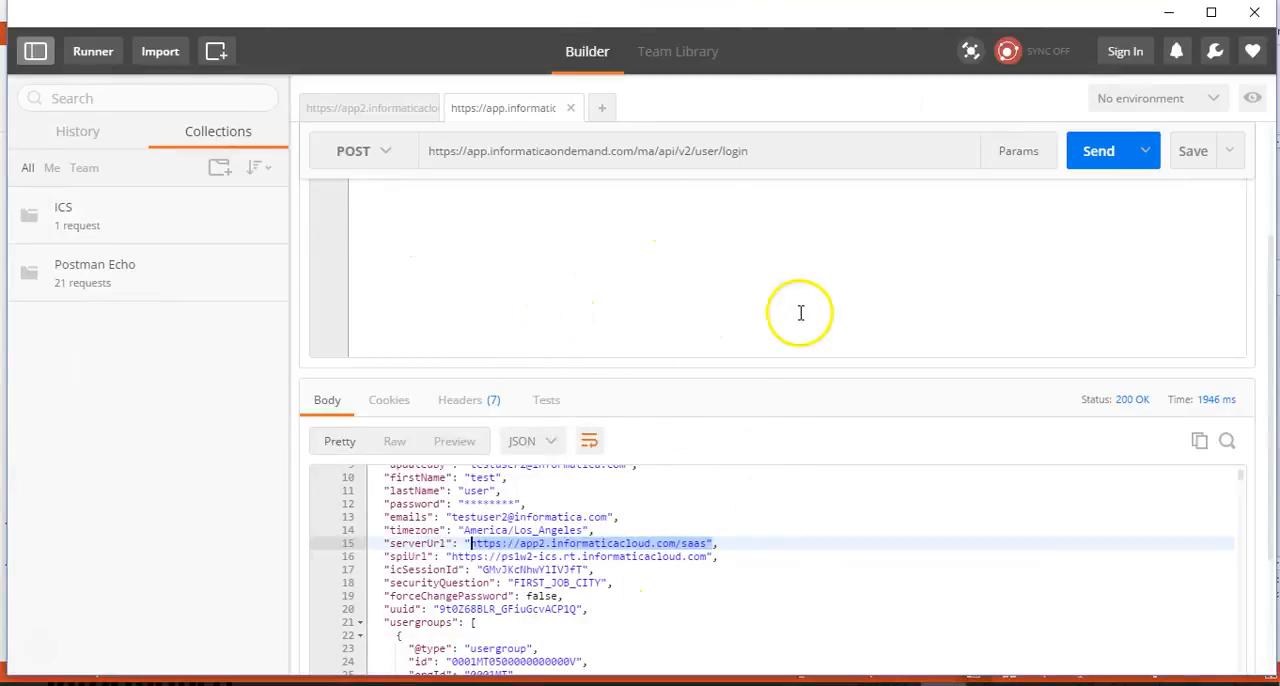
left_click(602, 108)
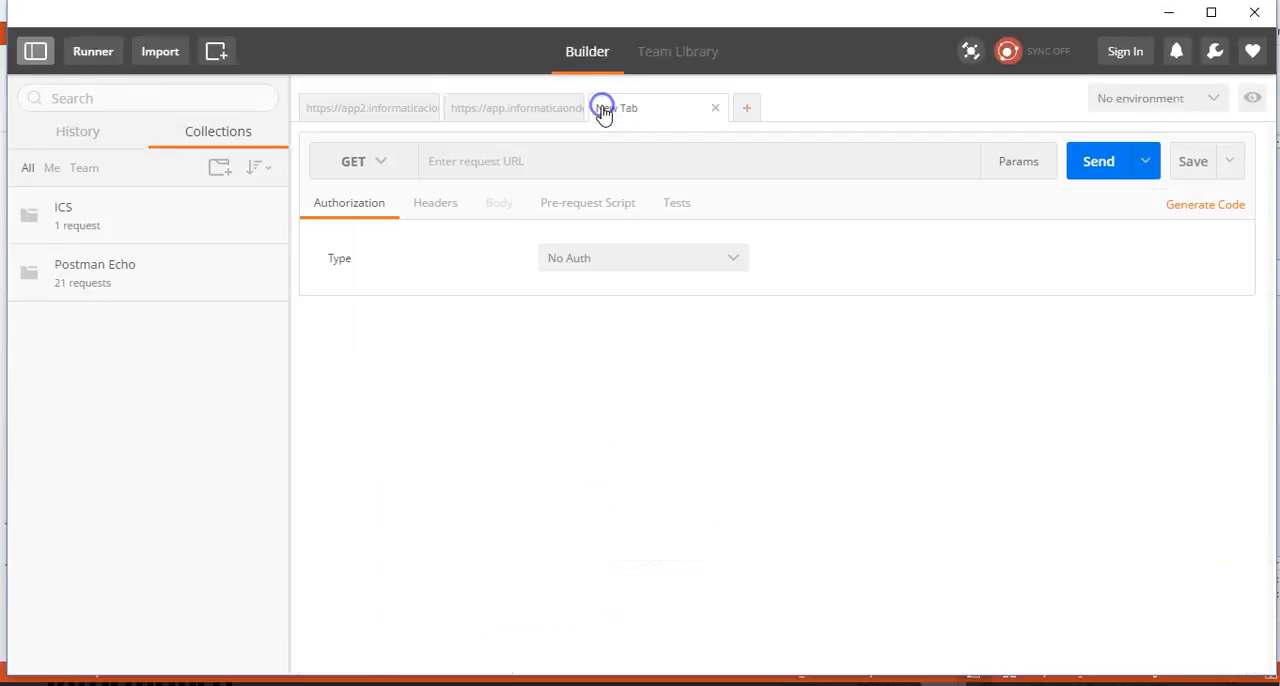
left_click(484, 163)
key("ctrl+v")
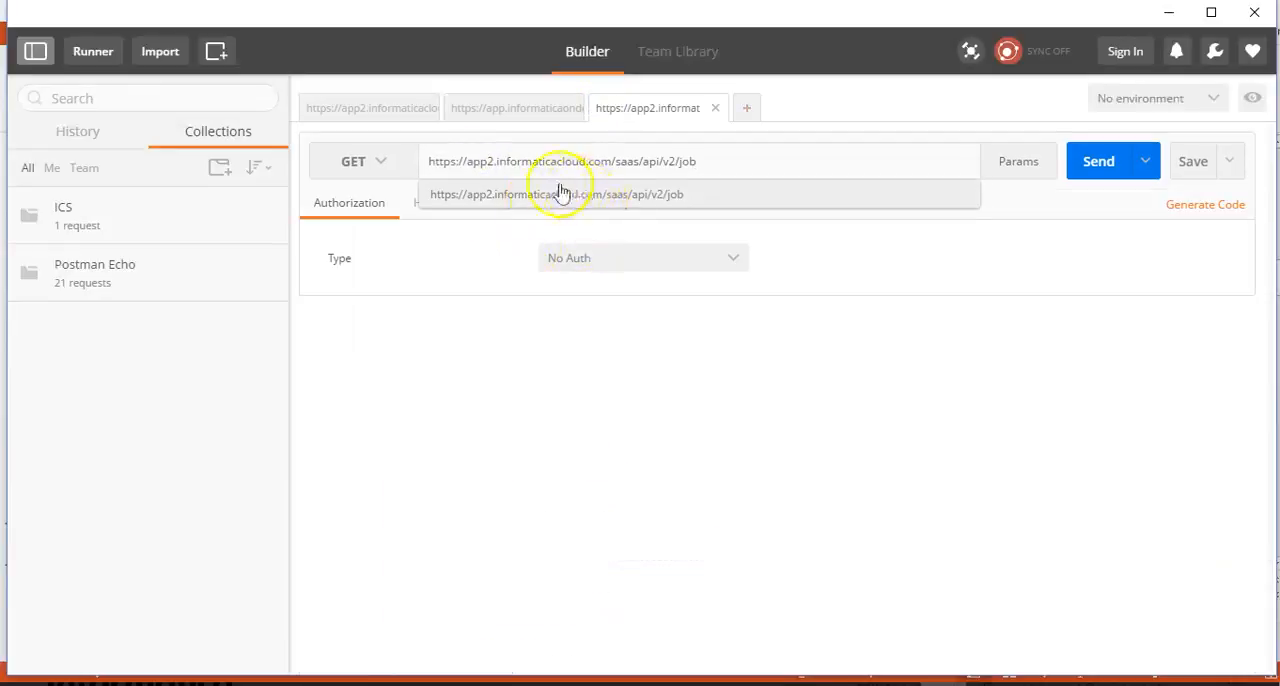
Step: Examine the job URL's server and resource parts, check the job resource in the developer guide, and return to Postman
left_click_drag(470, 161, 623, 161)
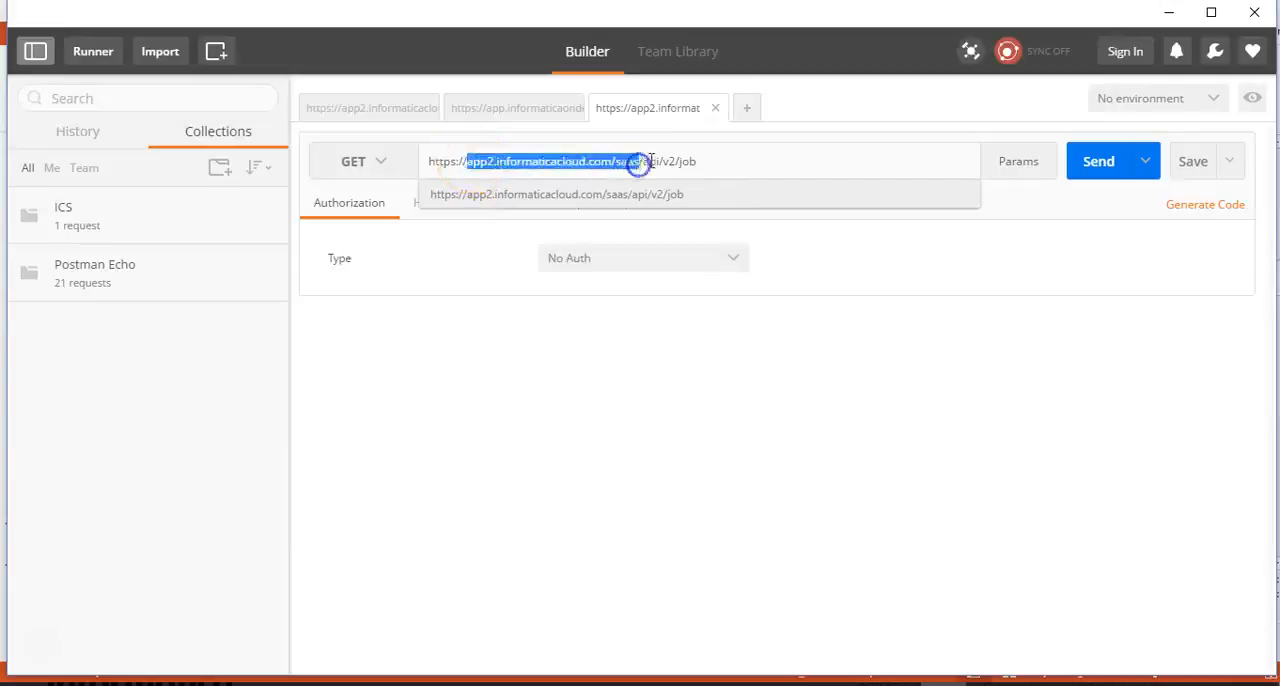
left_click(653, 161)
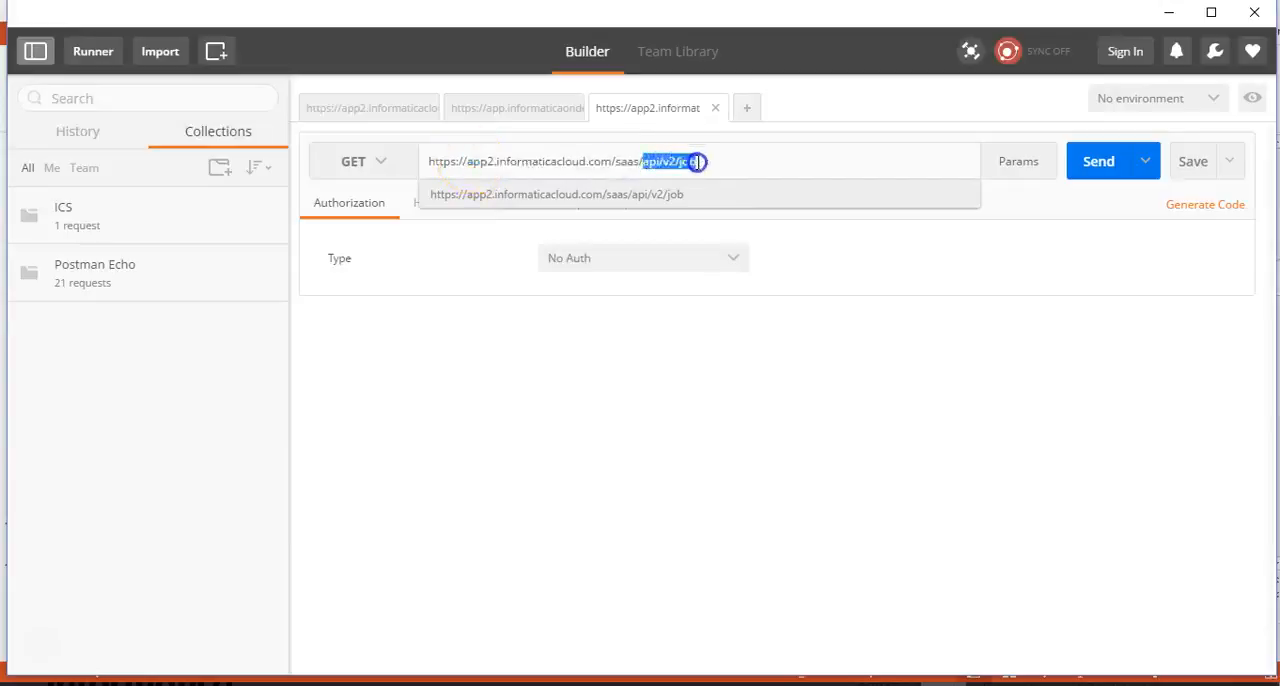
left_click(668, 684)
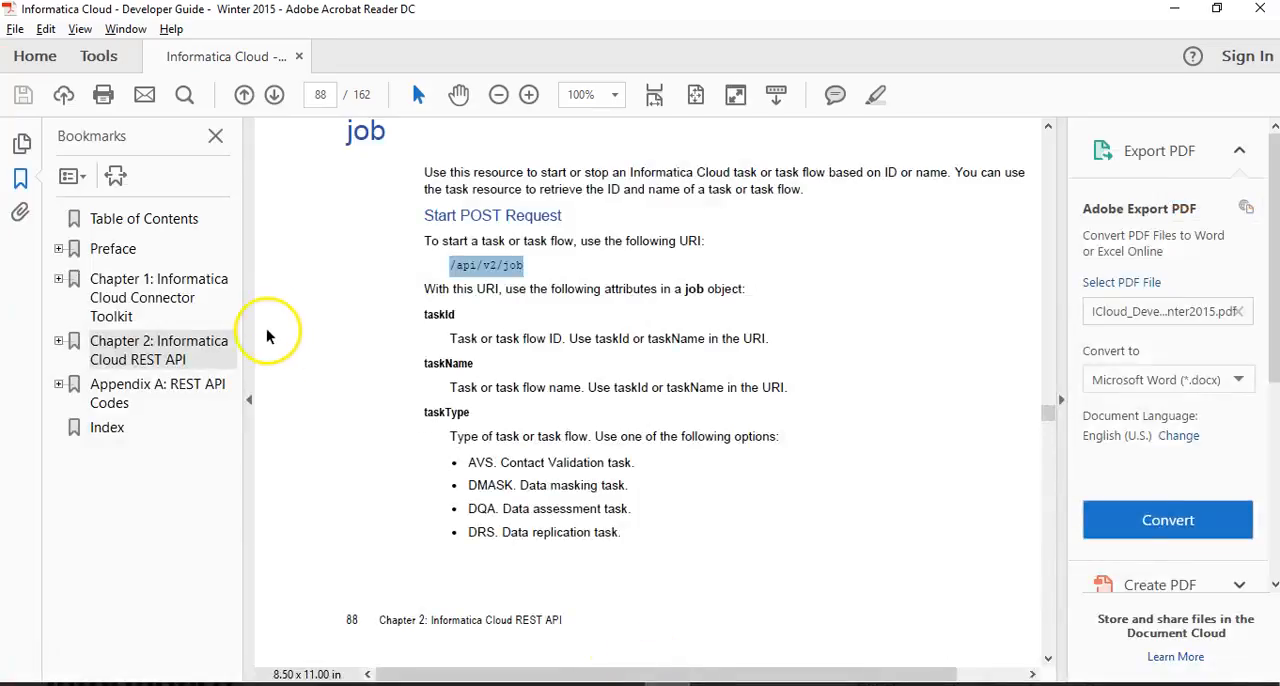
scroll(318, 228, "up", 1)
left_click_drag(340, 198, 460, 192)
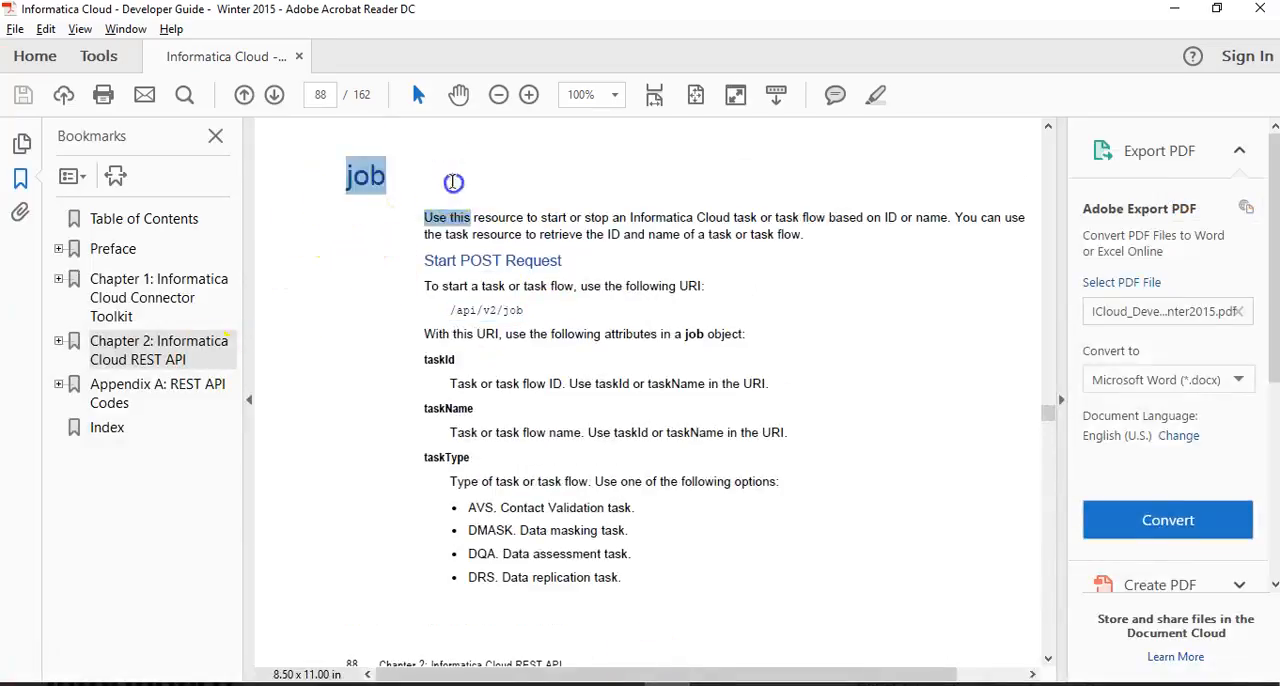
left_click(1182, 10)
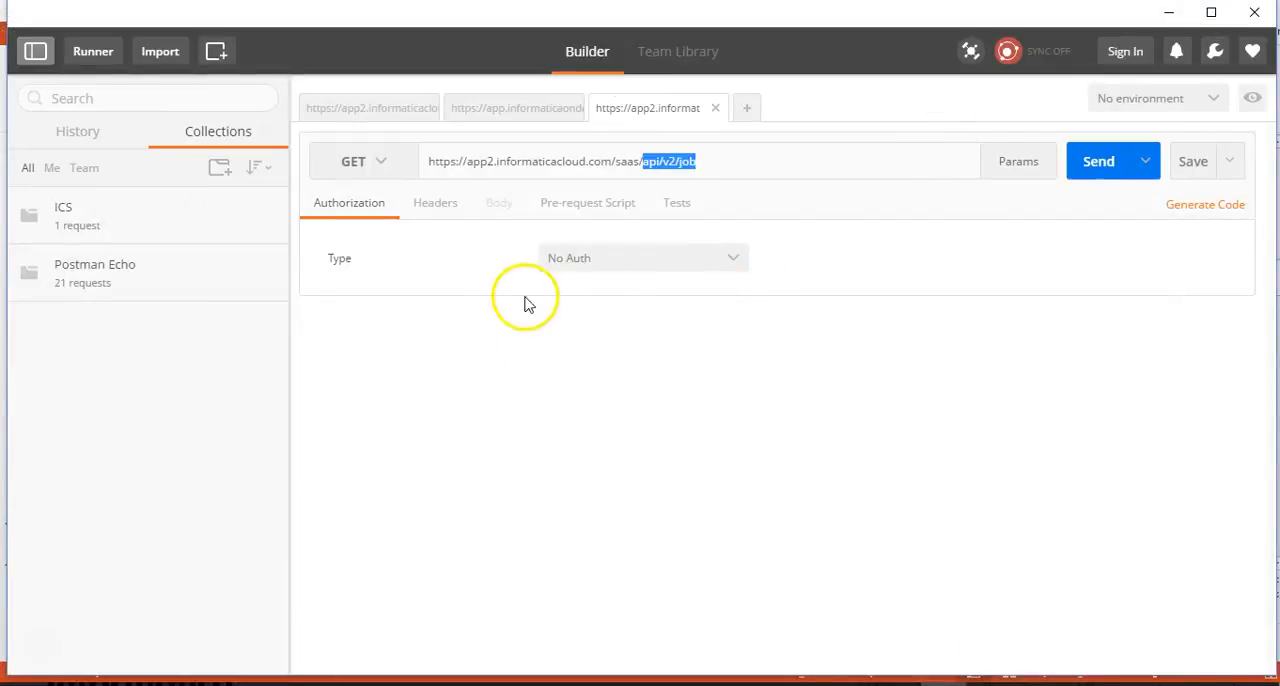
Step: Add the header keys Content-Type and Accept to the job request
left_click(430, 206)
left_click(387, 241)
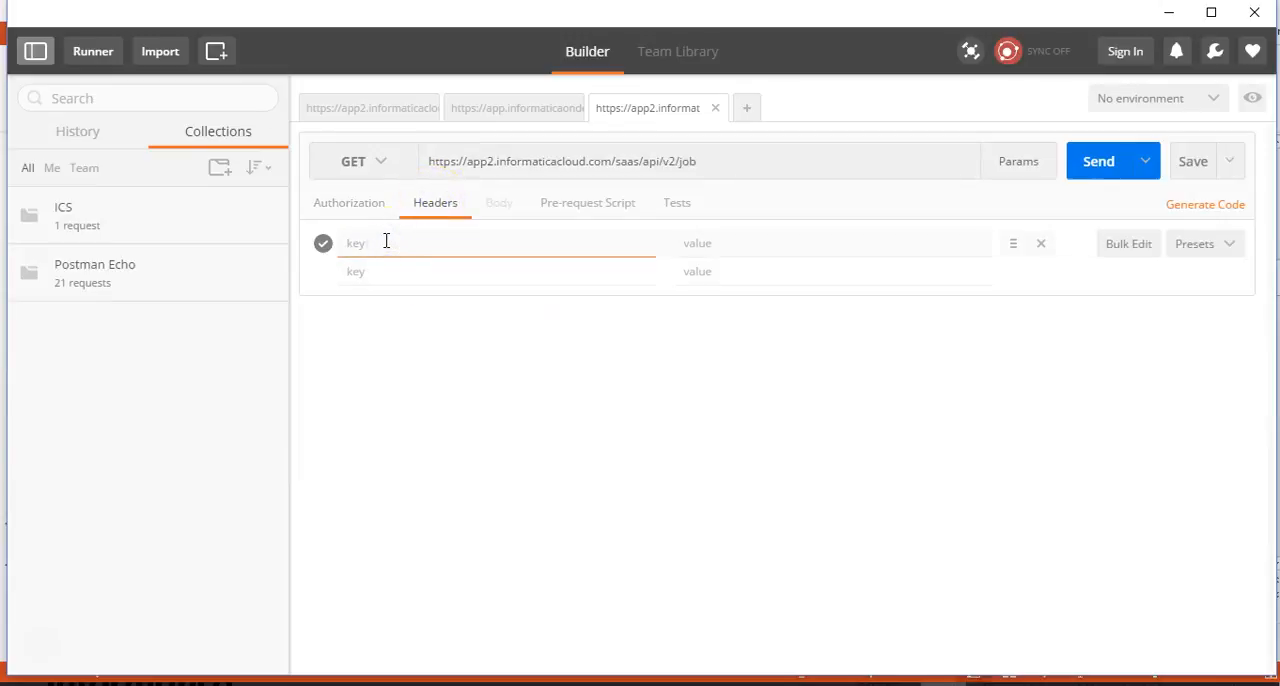
type("cont")
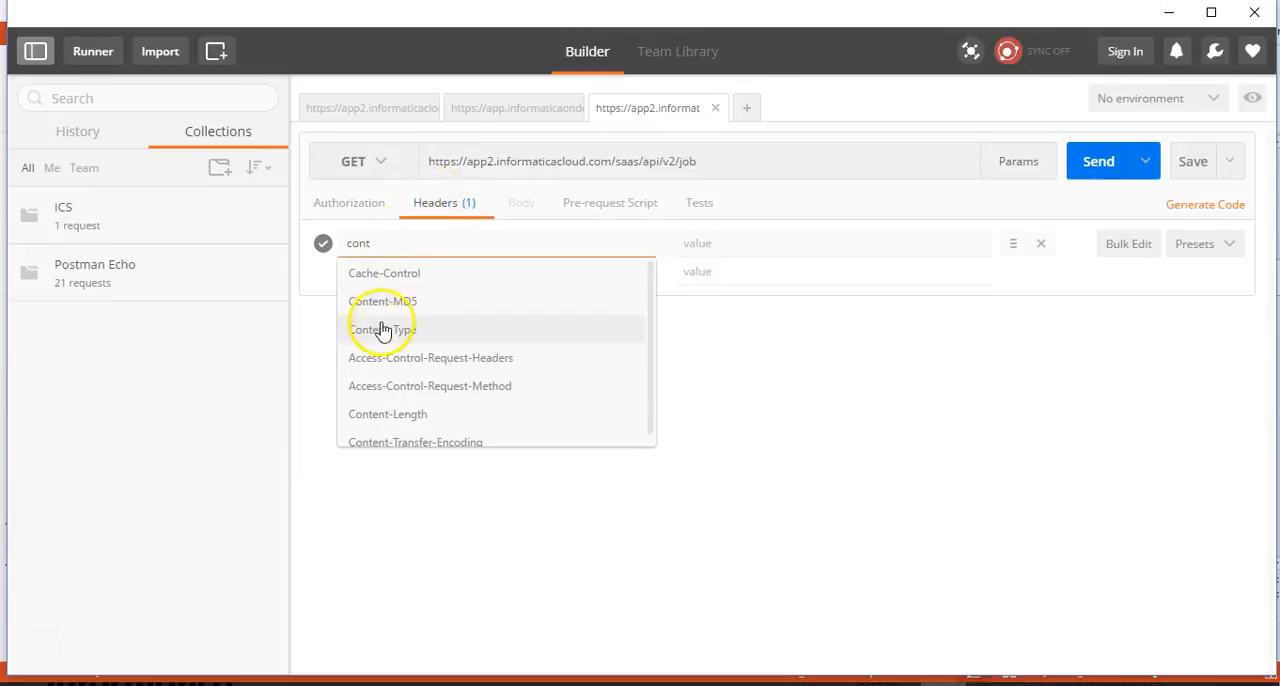
left_click(383, 330)
left_click(376, 272)
type("acc")
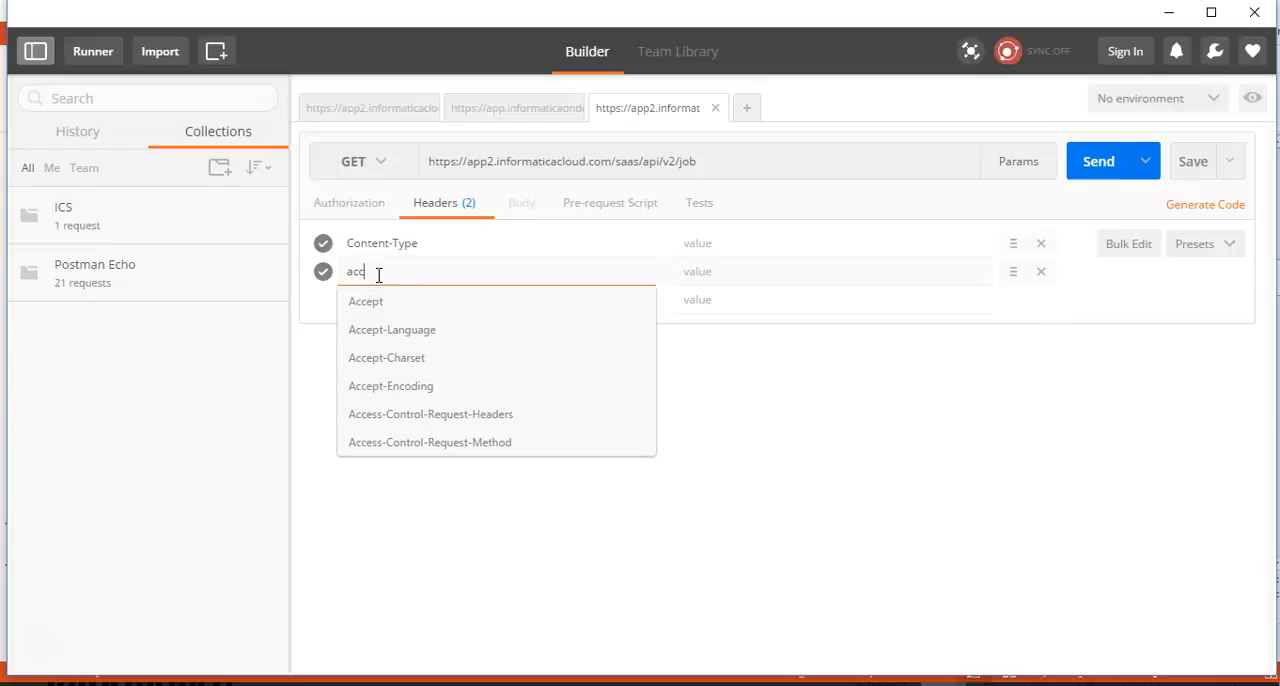
left_click(389, 292)
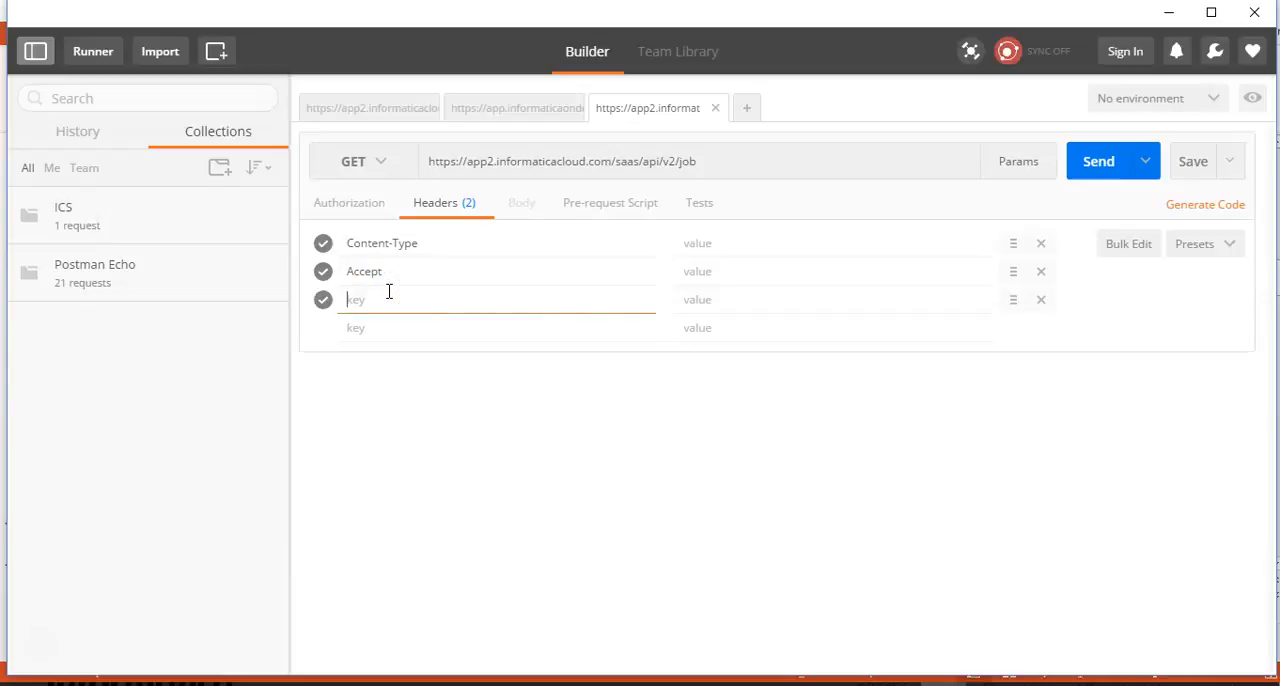
Step: Set both the Content-Type and Accept header values to application/json
left_click(697, 238)
type("a")
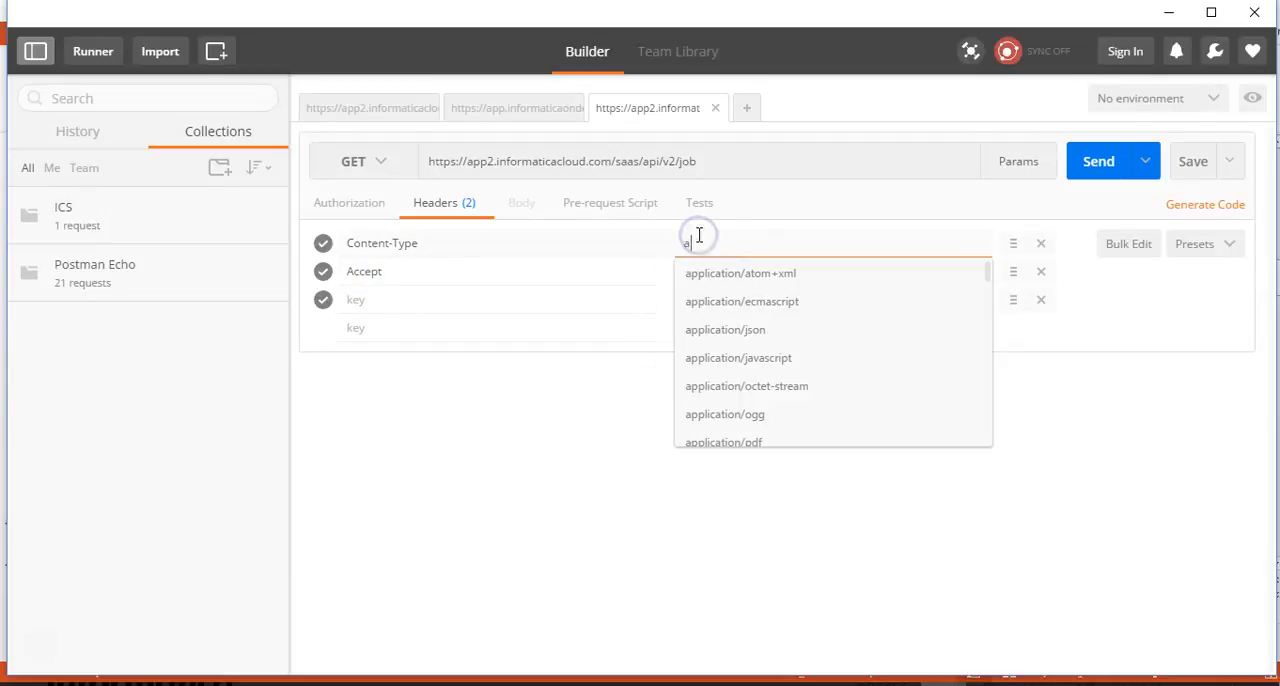
type("pplication/json")
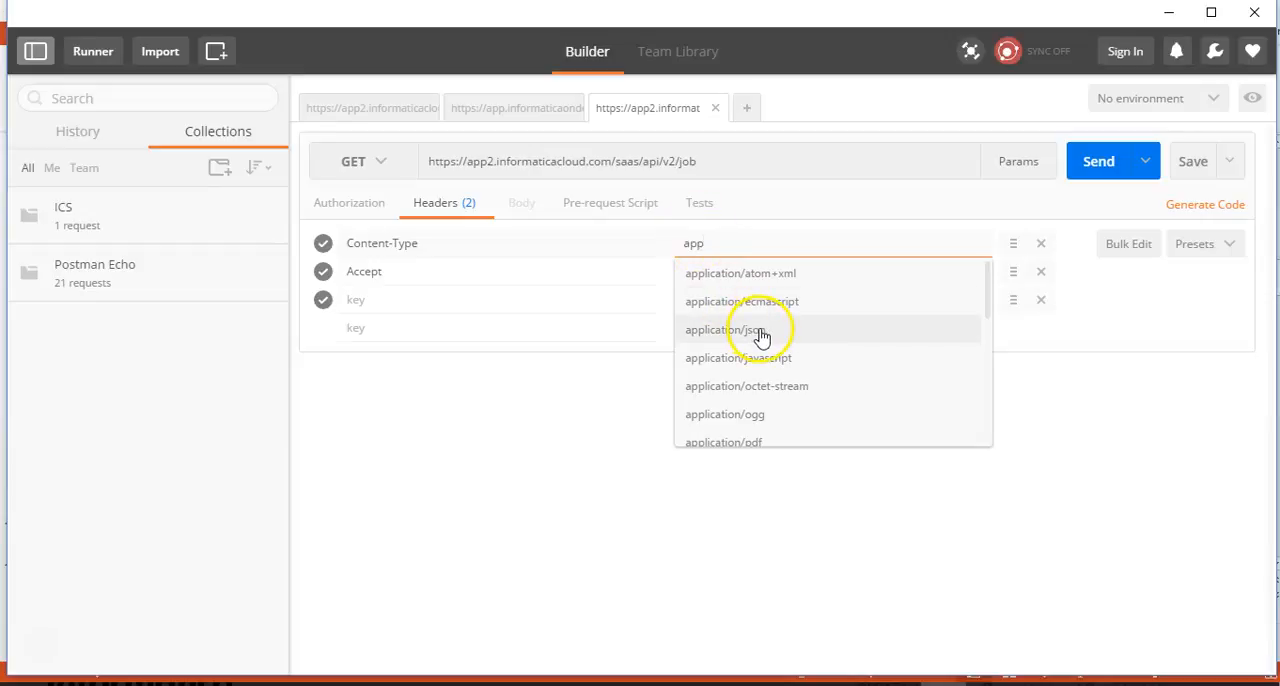
left_click(758, 329)
left_click(726, 272)
type("app")
left_click(754, 330)
Step: Copy the name icSessionId from the PowerPoint slide and paste it as the third header key in Postman
left_click(369, 294)
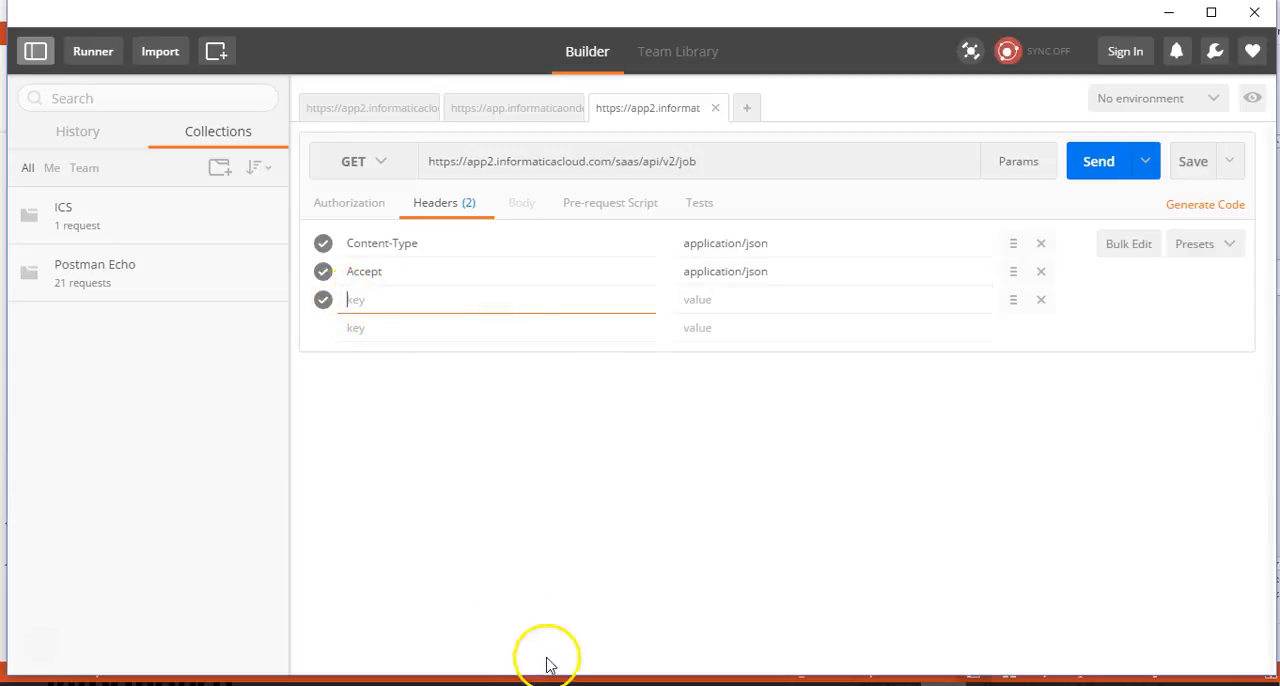
left_click(621, 685)
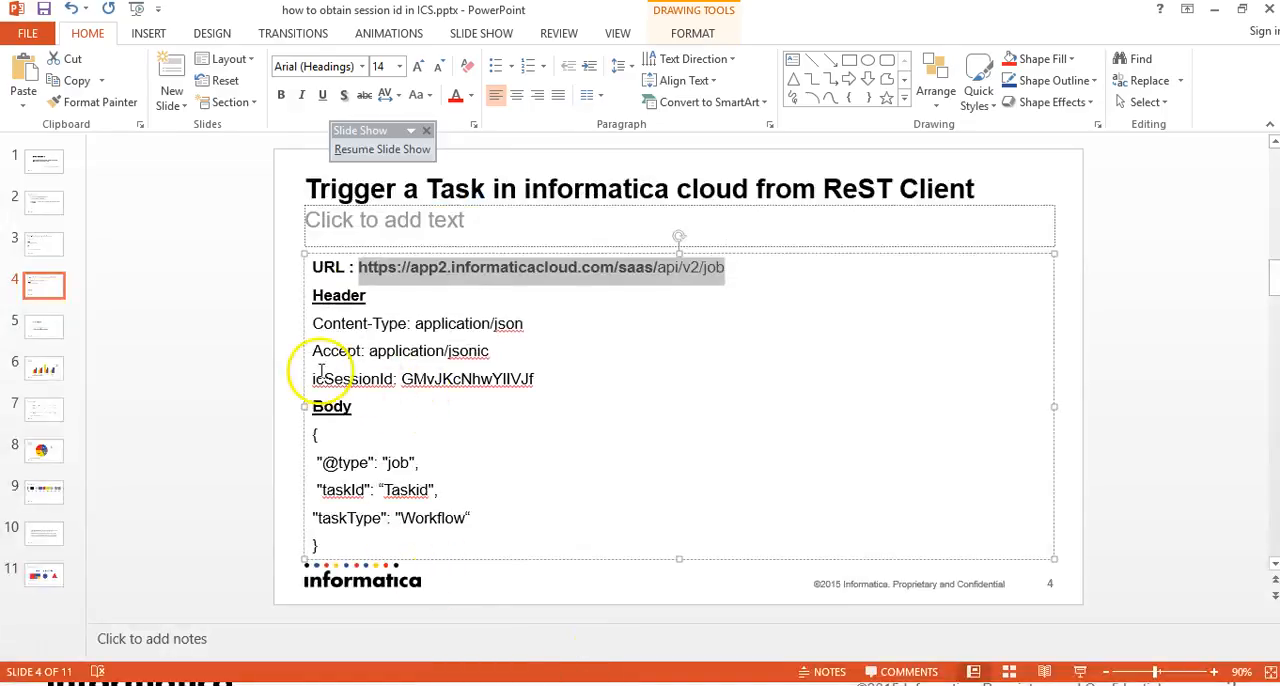
left_click_drag(314, 379, 391, 385)
key("ctrl+c")
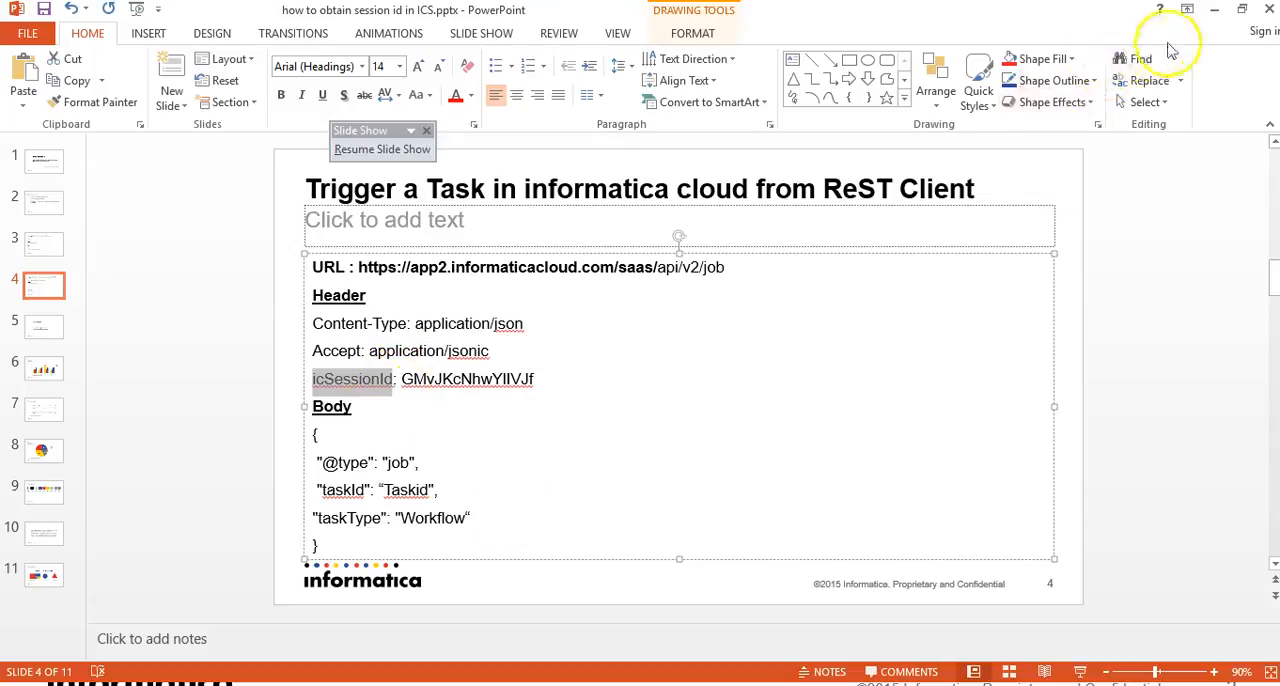
left_click(1213, 9)
left_click(386, 305)
key("ctrl+v")
Step: Copy the session ID from the login request's response and paste it as the icSessionId header value of the job request
left_click(745, 296)
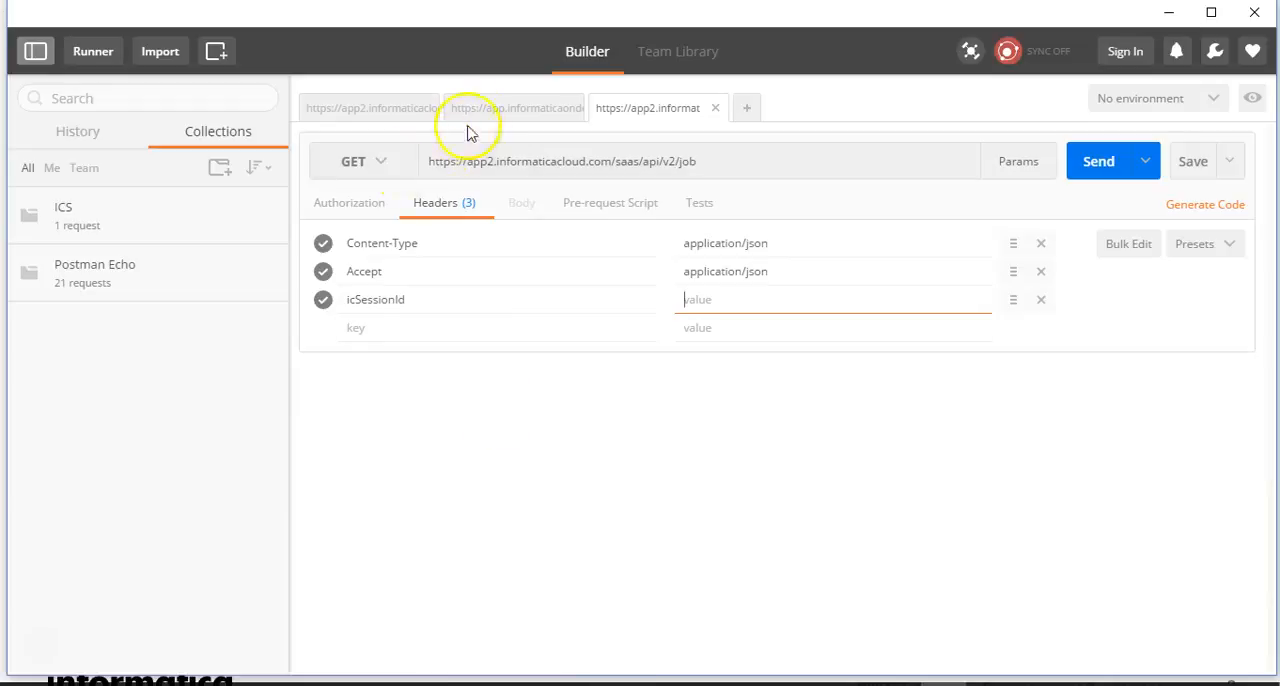
left_click(495, 110)
scroll(565, 515, "up", 1)
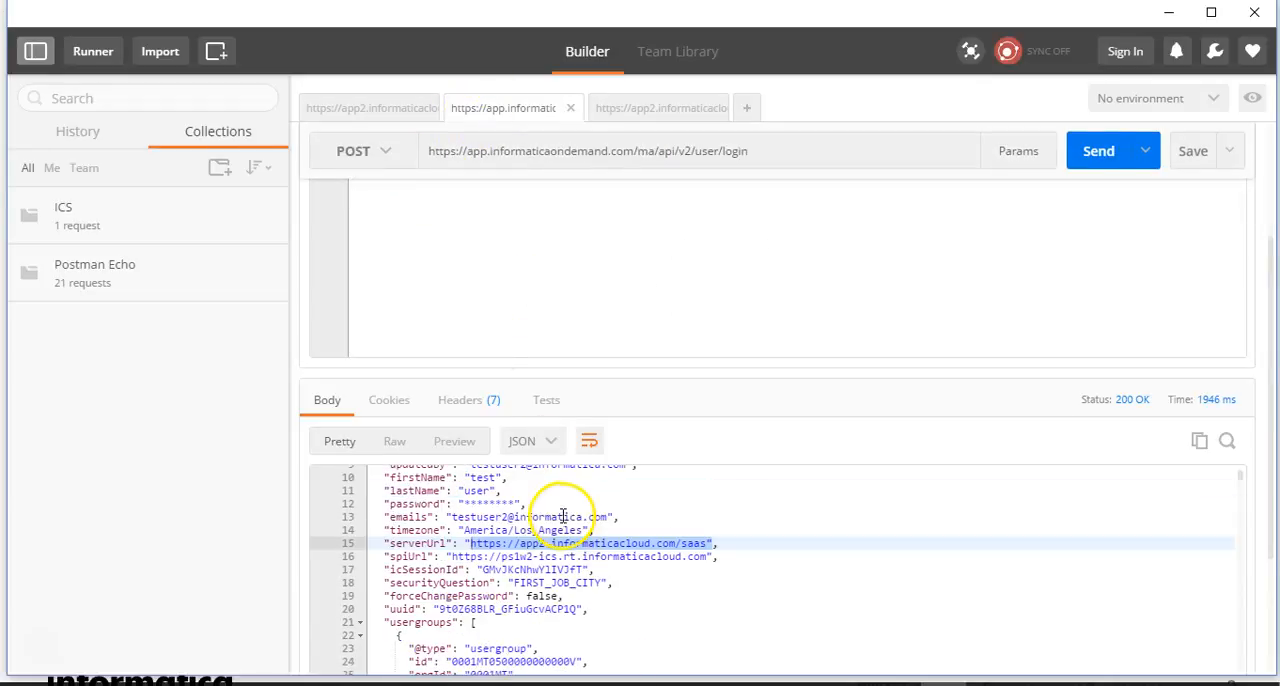
scroll(550, 565, "up", 1)
scroll(548, 575, "down", 1)
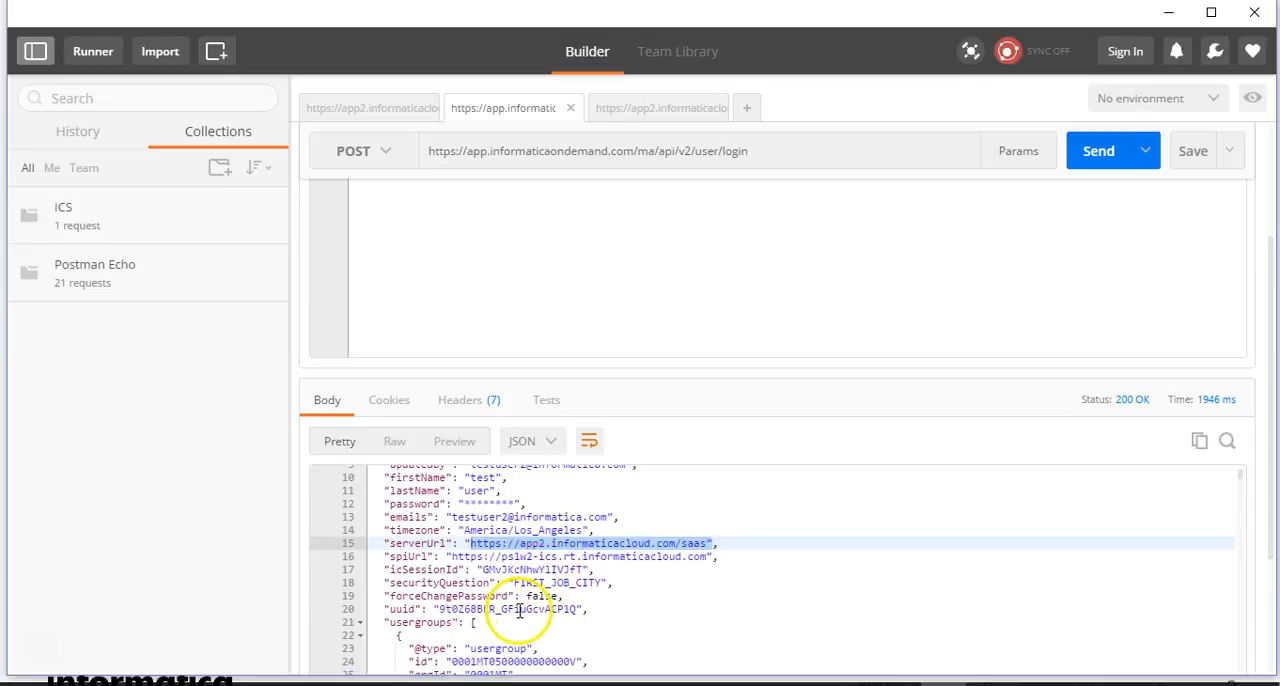
left_click(500, 568)
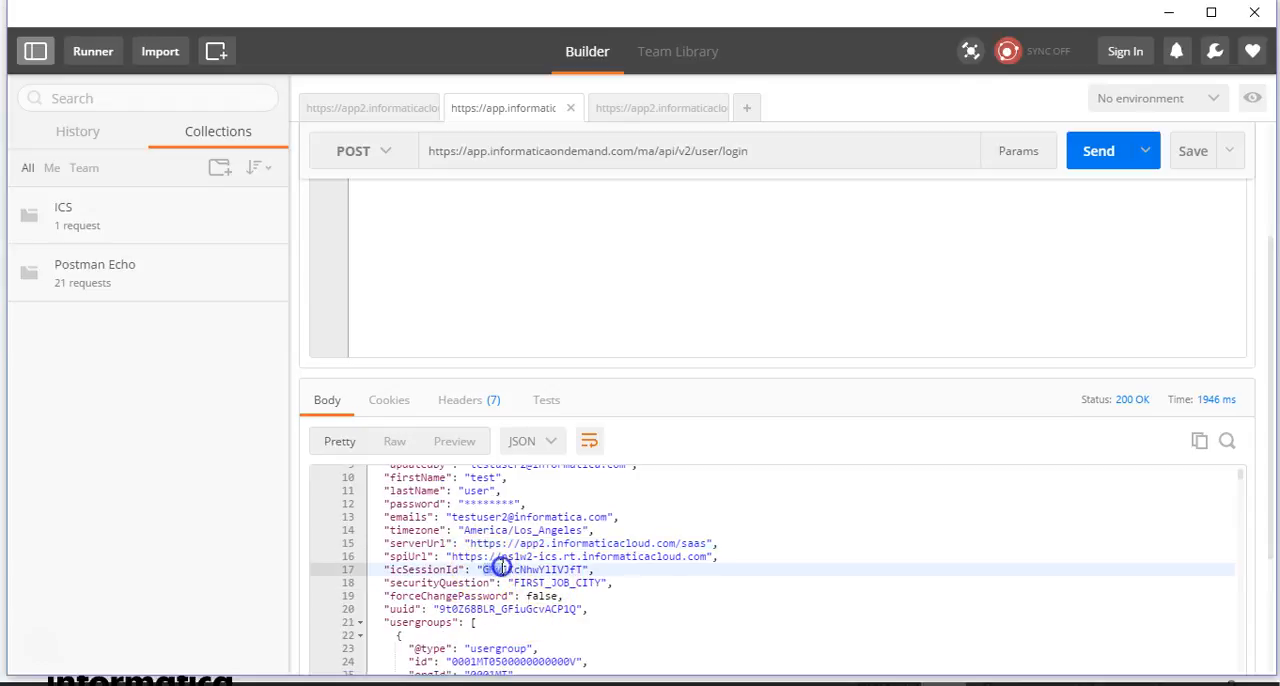
left_click_drag(563, 572, 578, 571)
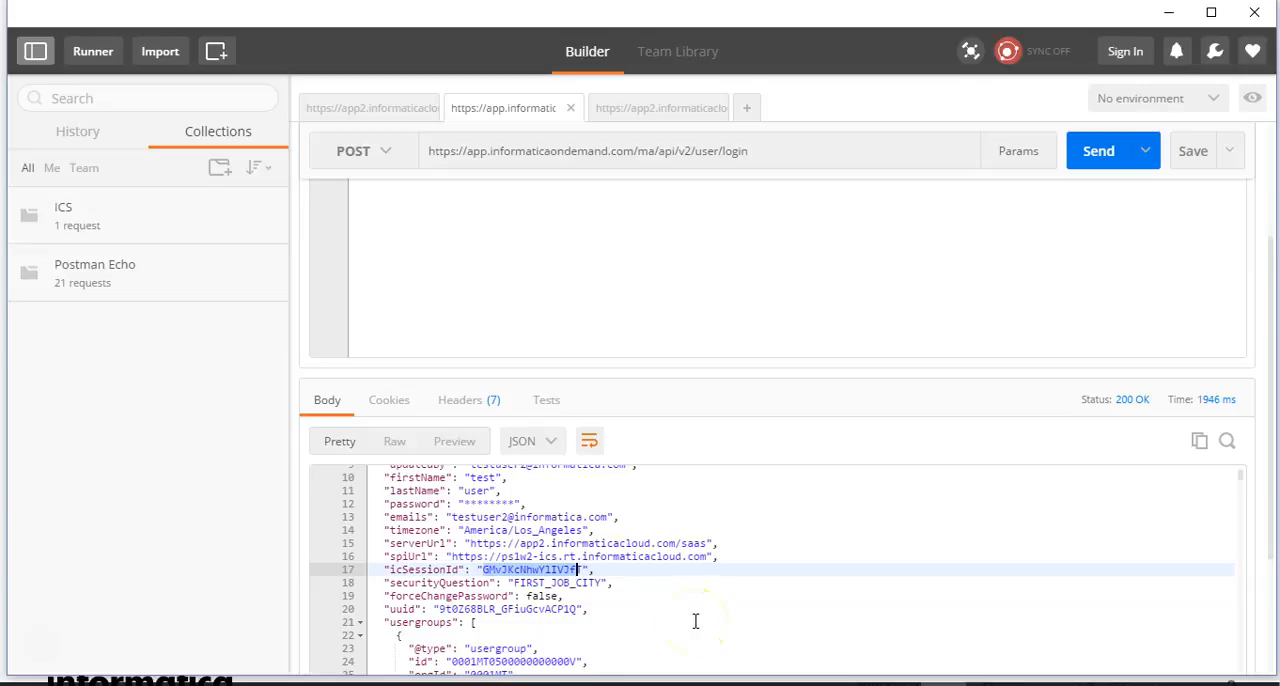
left_click(649, 107)
left_click(691, 298)
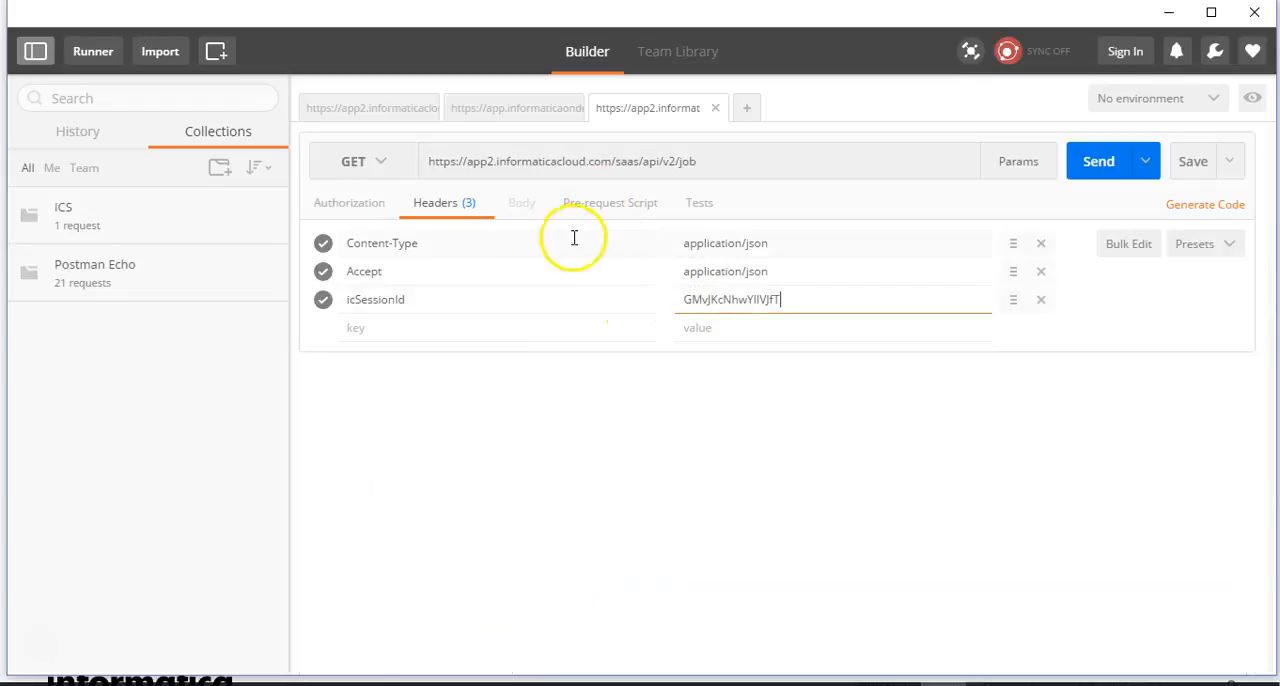
Step: Change the job request's method to POST and its body format to raw JSON
left_click(393, 166)
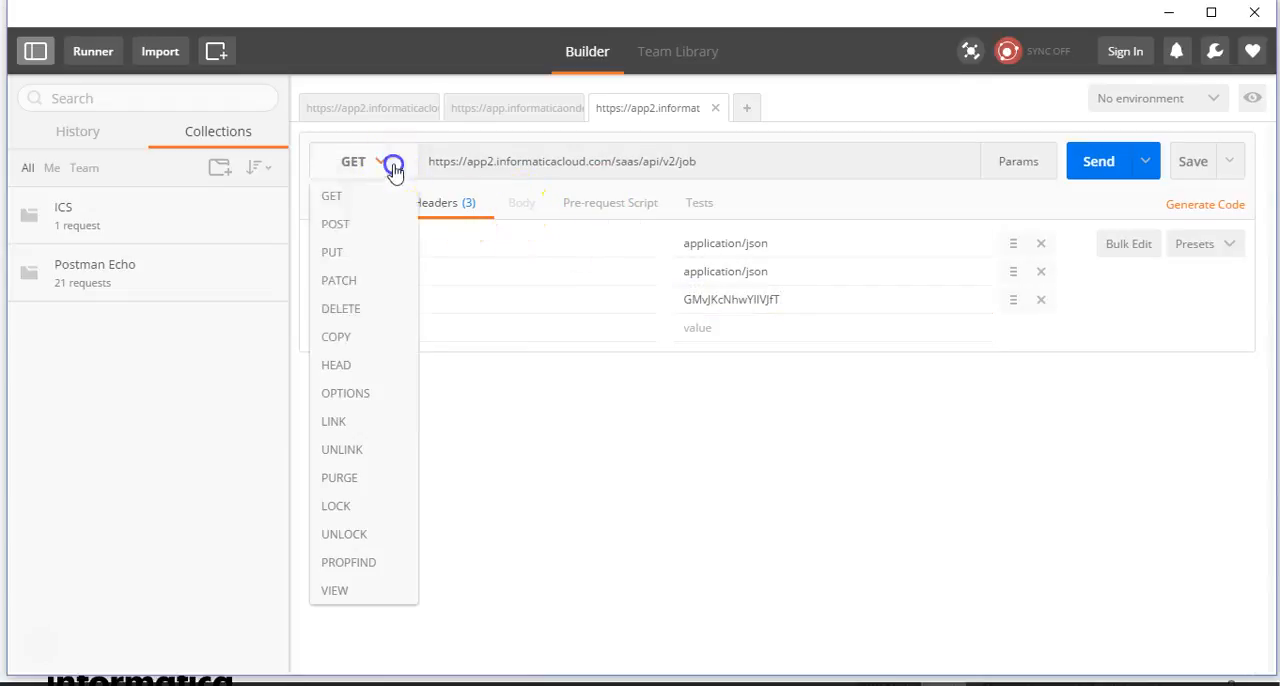
left_click(362, 224)
left_click(518, 210)
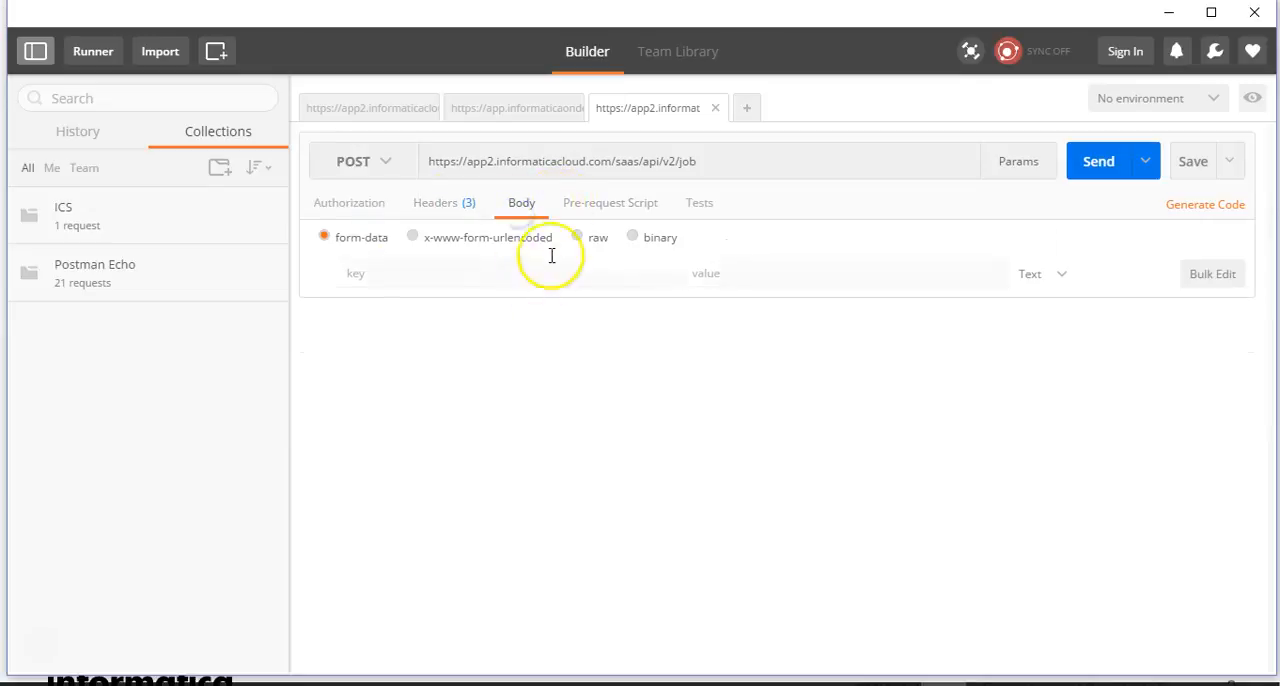
left_click(577, 237)
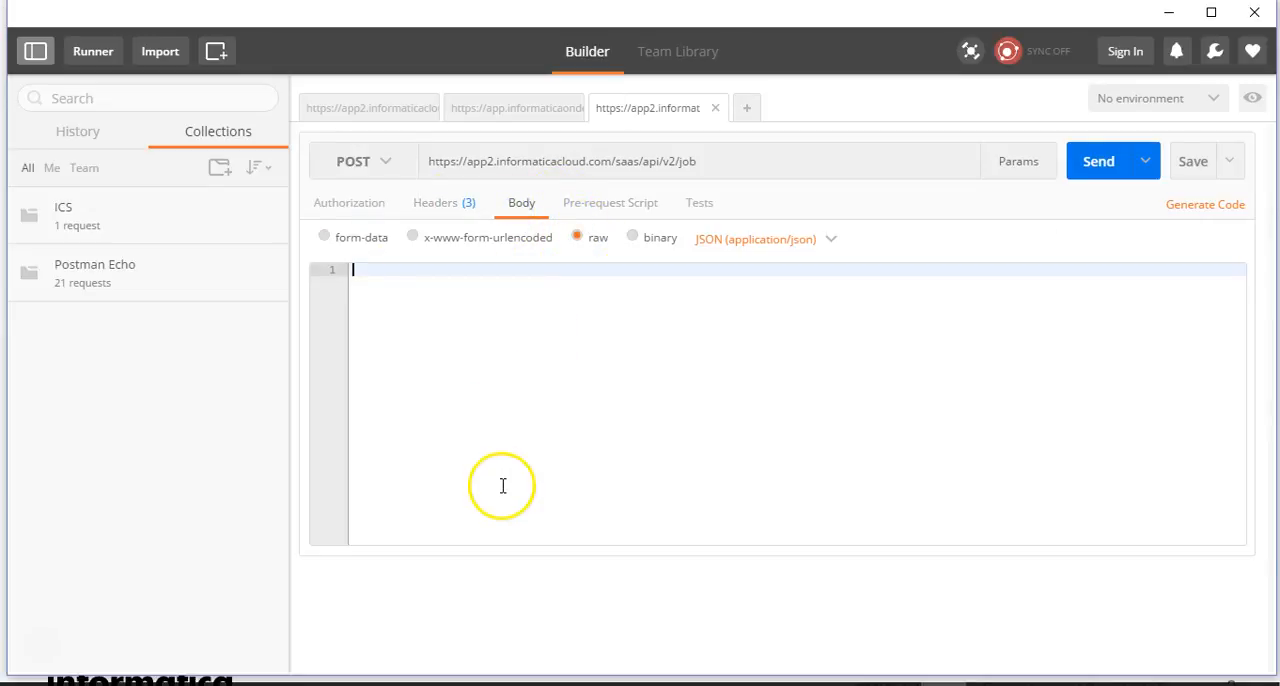
key("alt+Tab")
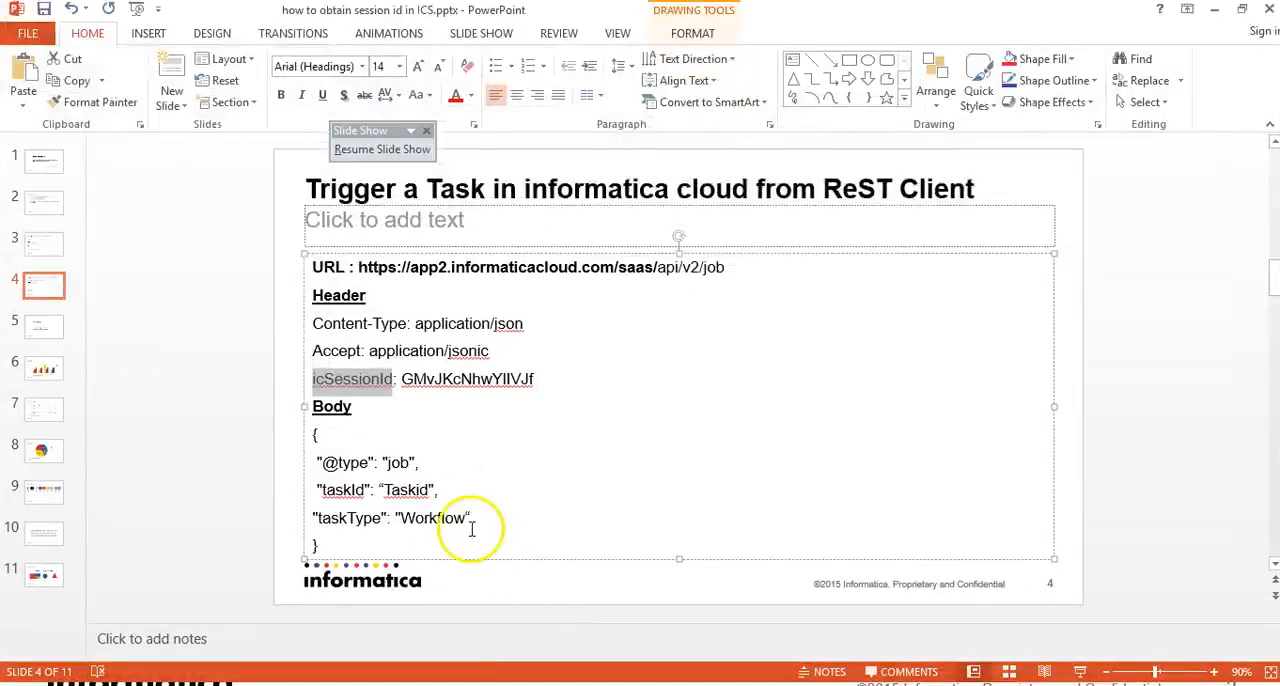
left_click_drag(337, 551, 300, 429)
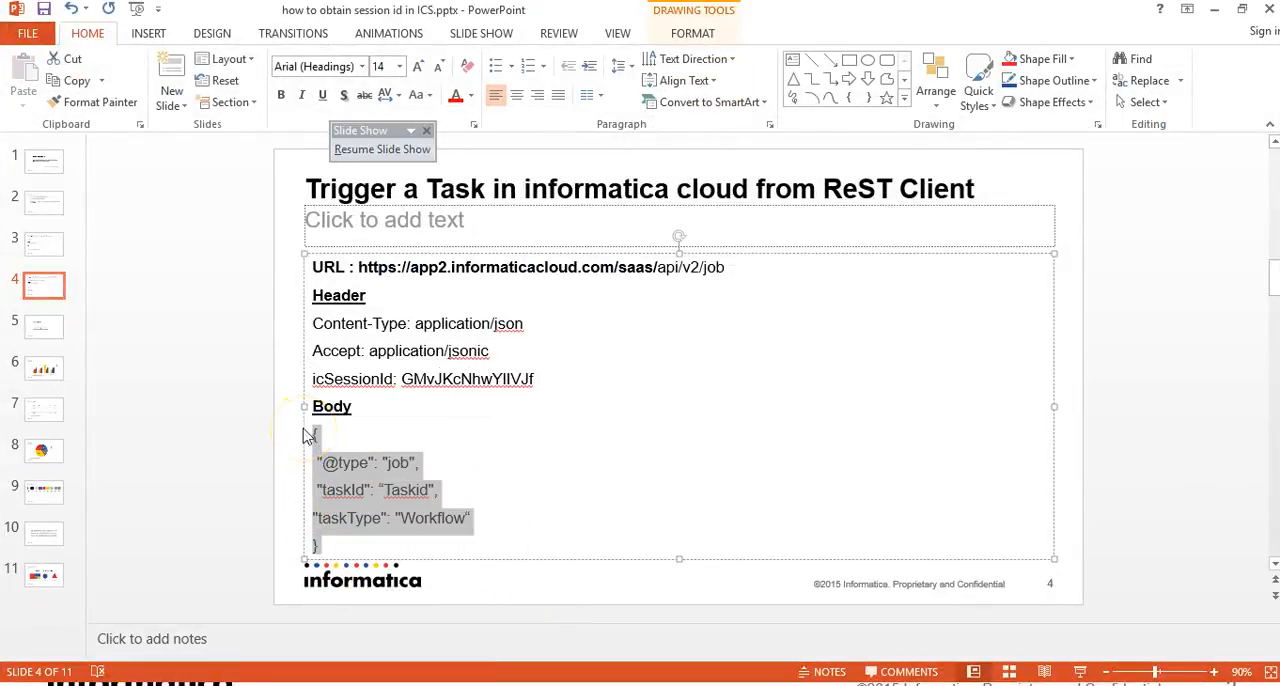
key("alt+Tab")
left_click(391, 366)
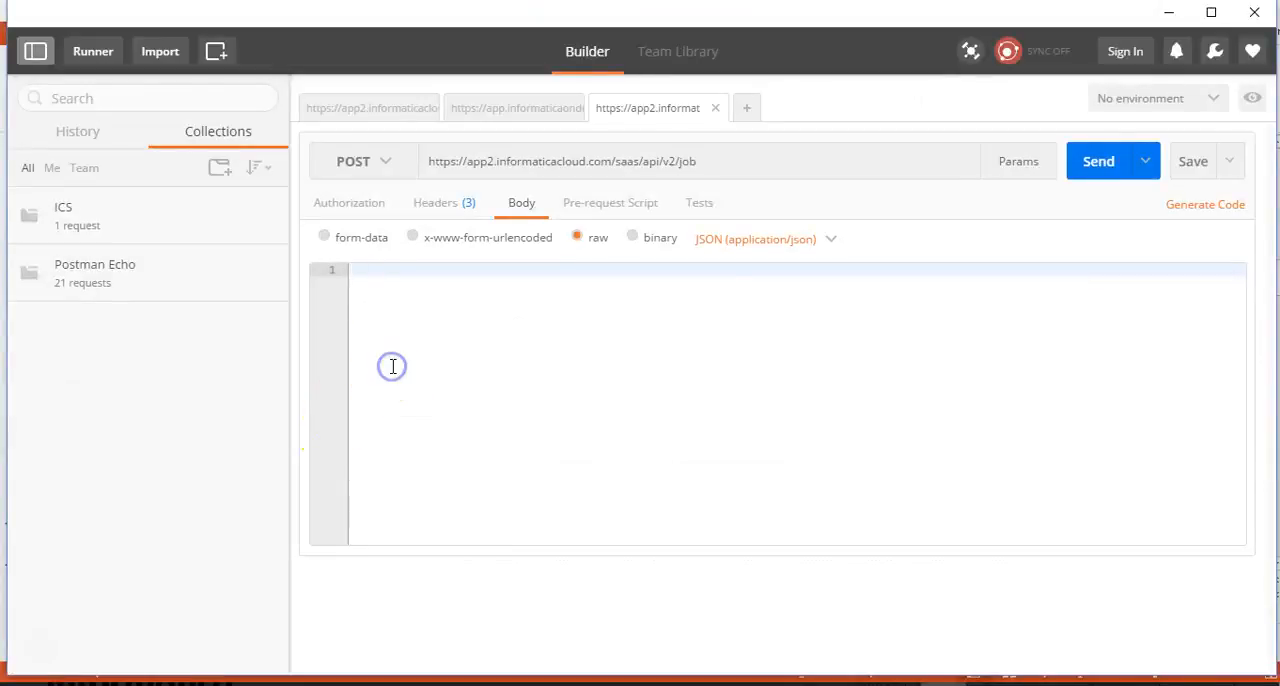
type("{  \"@type\": \"job\",  \"taskId\": \"Taskid\", \"taskType\": \"Workflow\" }")
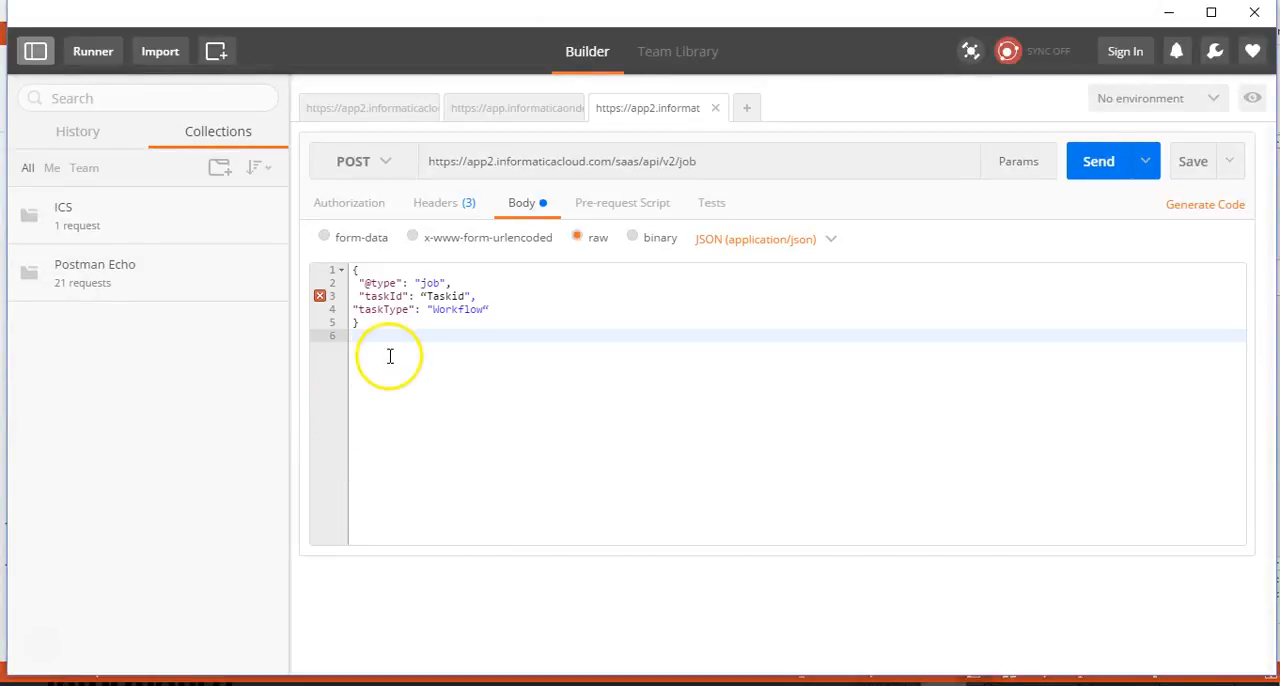
Step: Replace the curly quotes around Taskid and Workflow with straight quotes and indent the taskType line
left_click(428, 294)
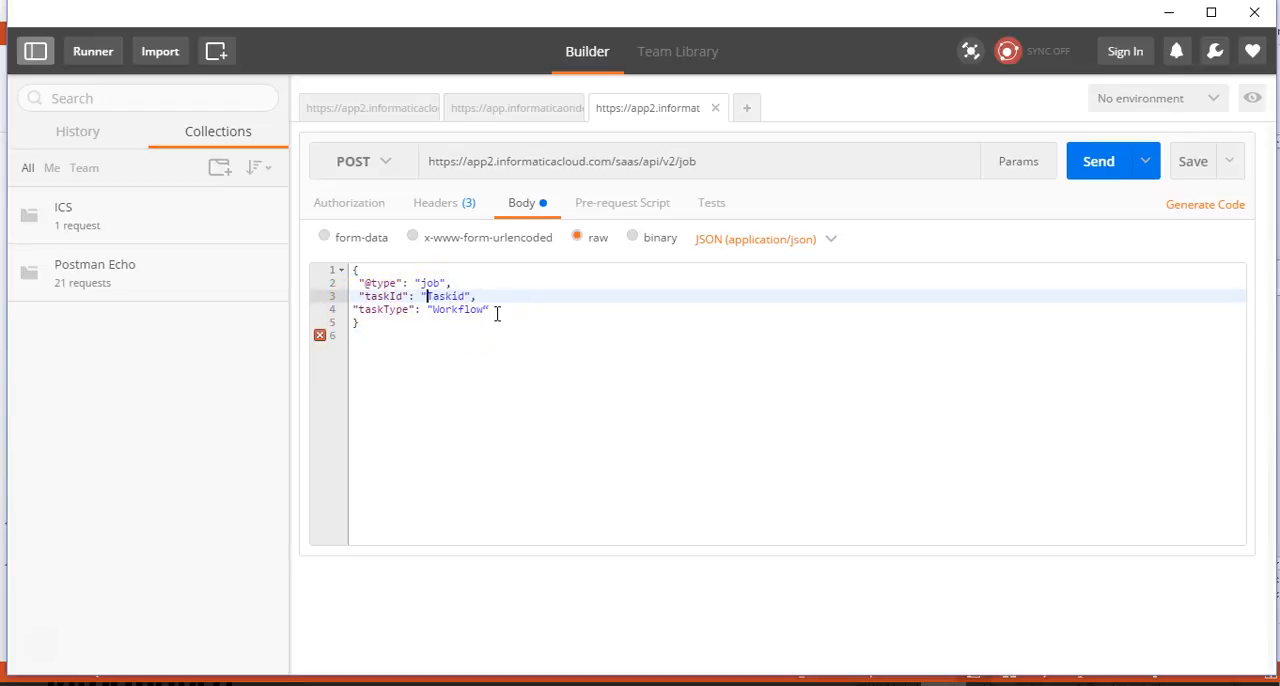
left_click(497, 310)
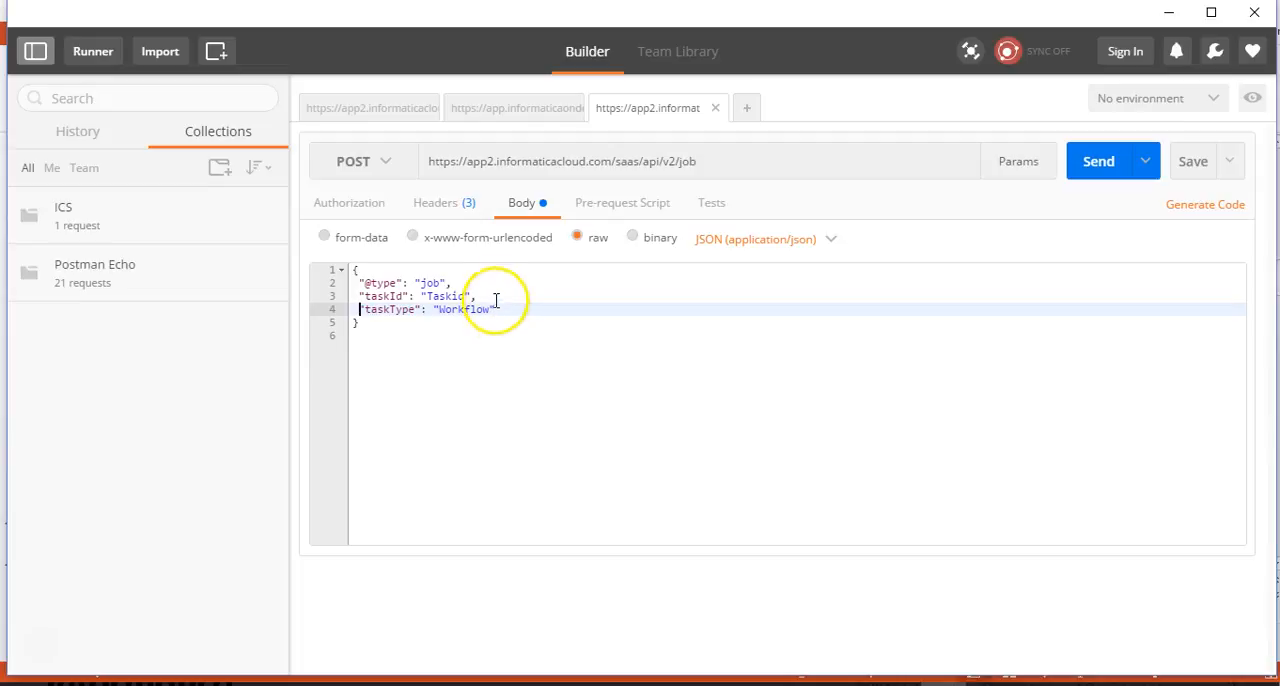
left_click(508, 301)
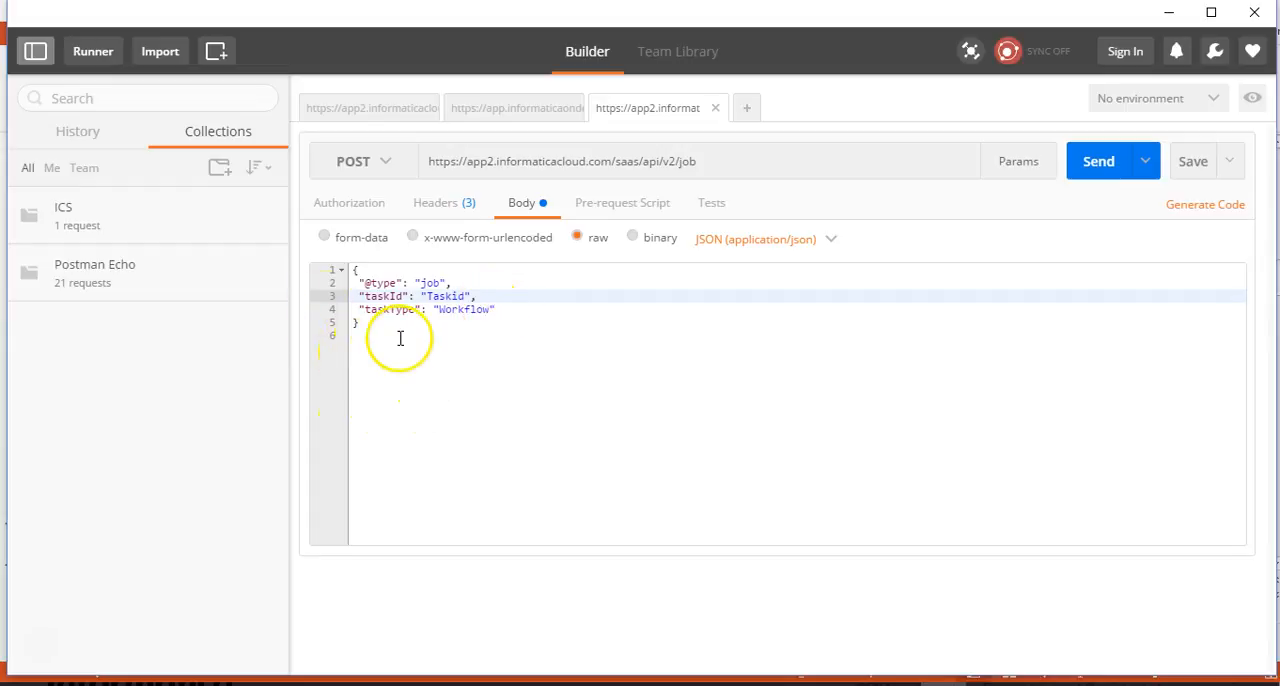
left_click(466, 296)
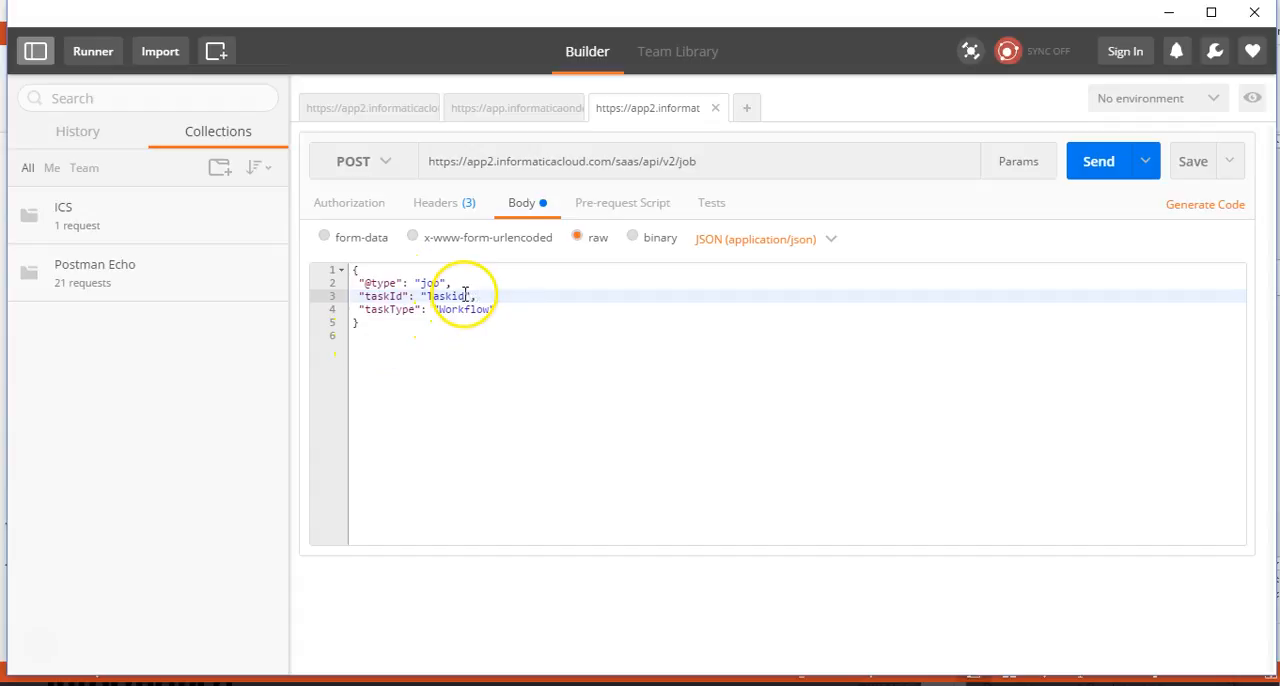
left_click(207, 684)
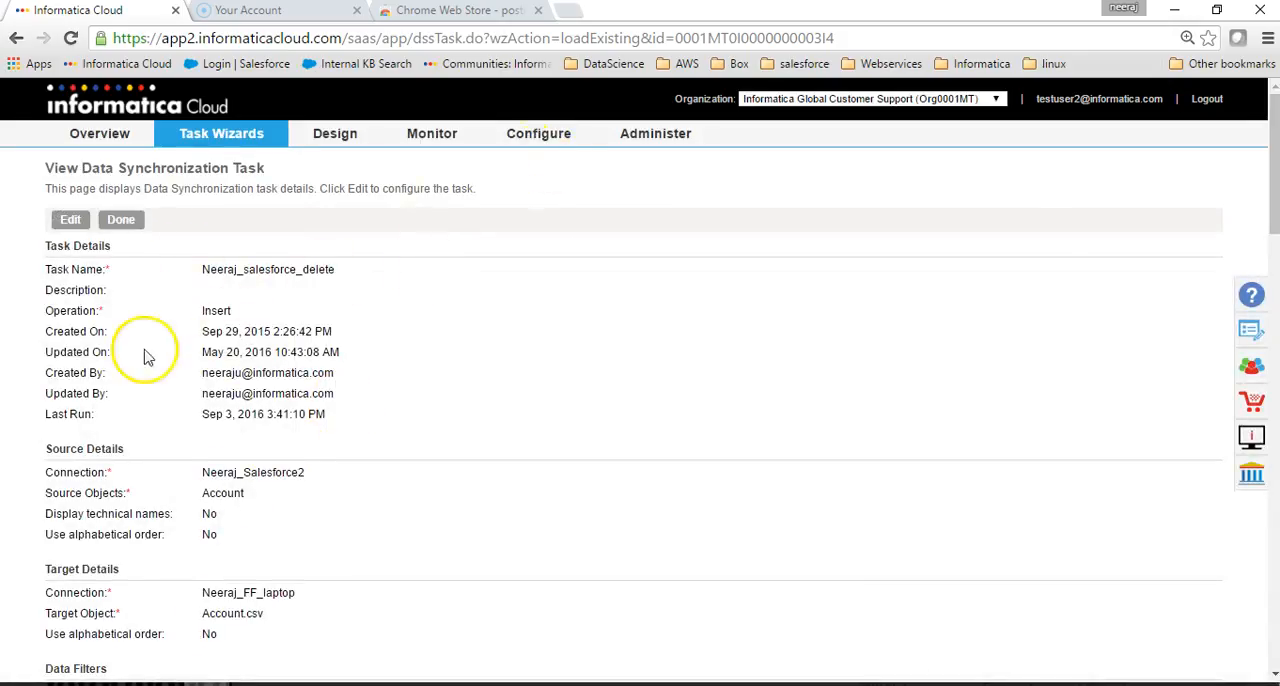
left_click_drag(844, 37, 674, 37)
mouse_move(690, 133)
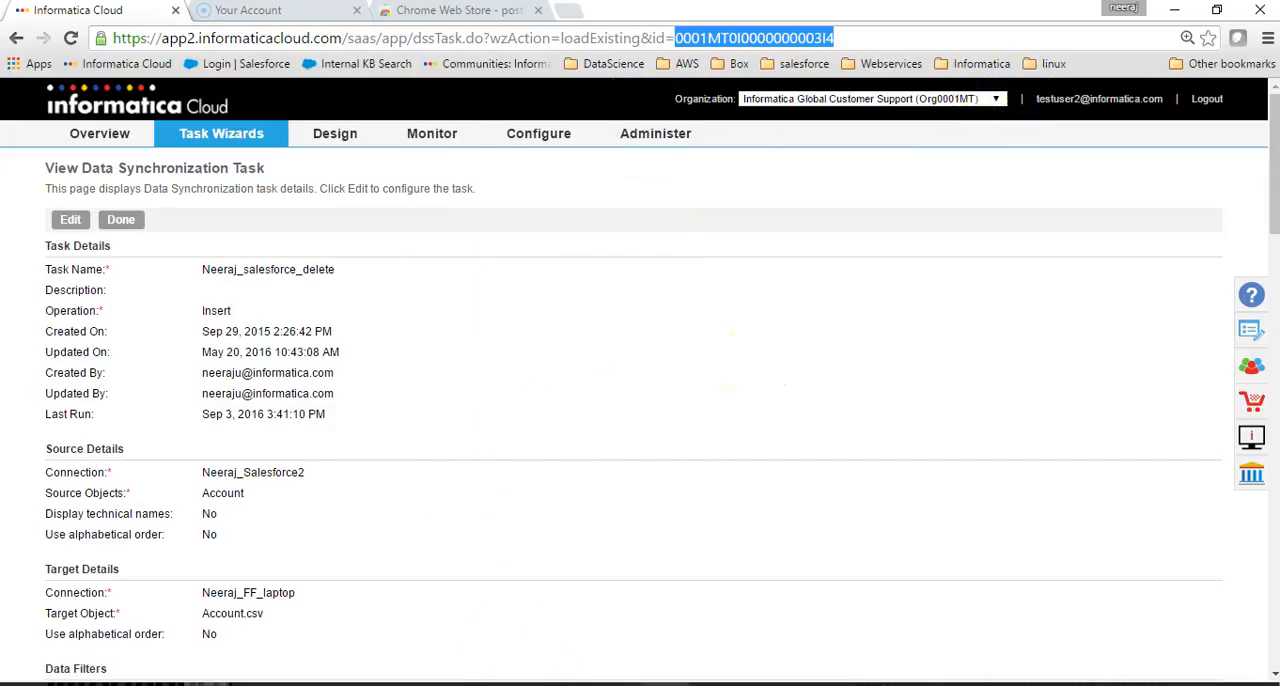
left_click(923, 683)
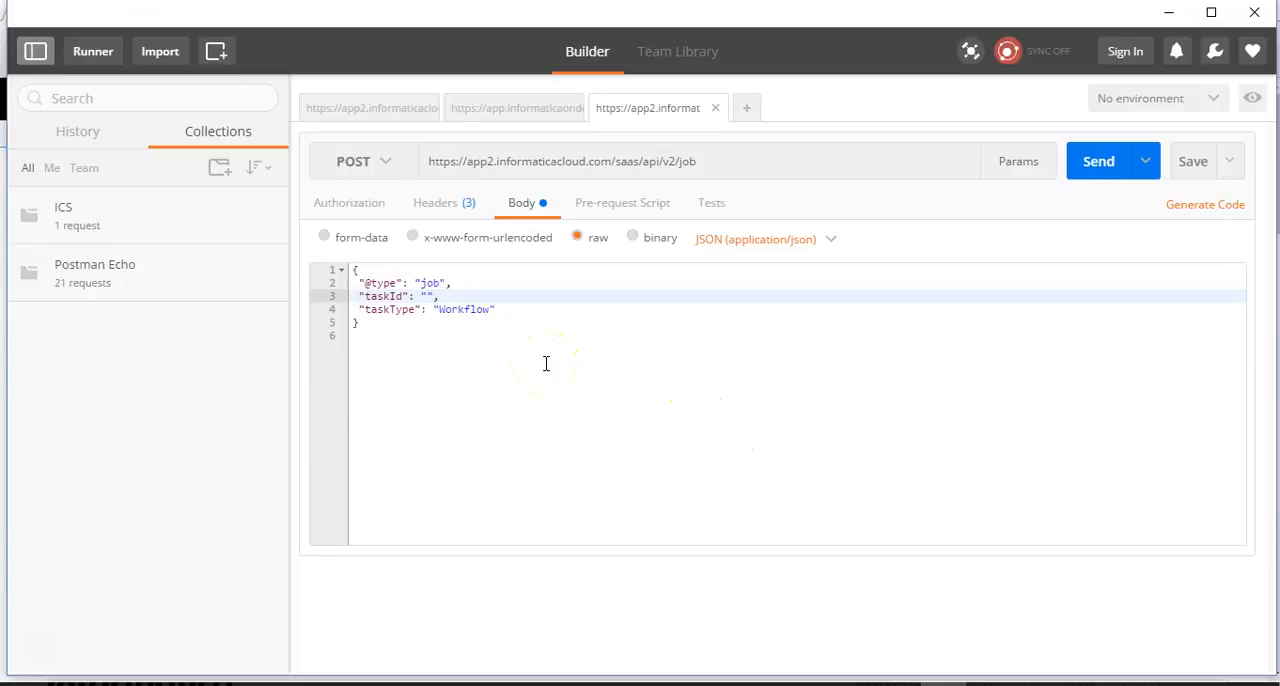
key("Down")
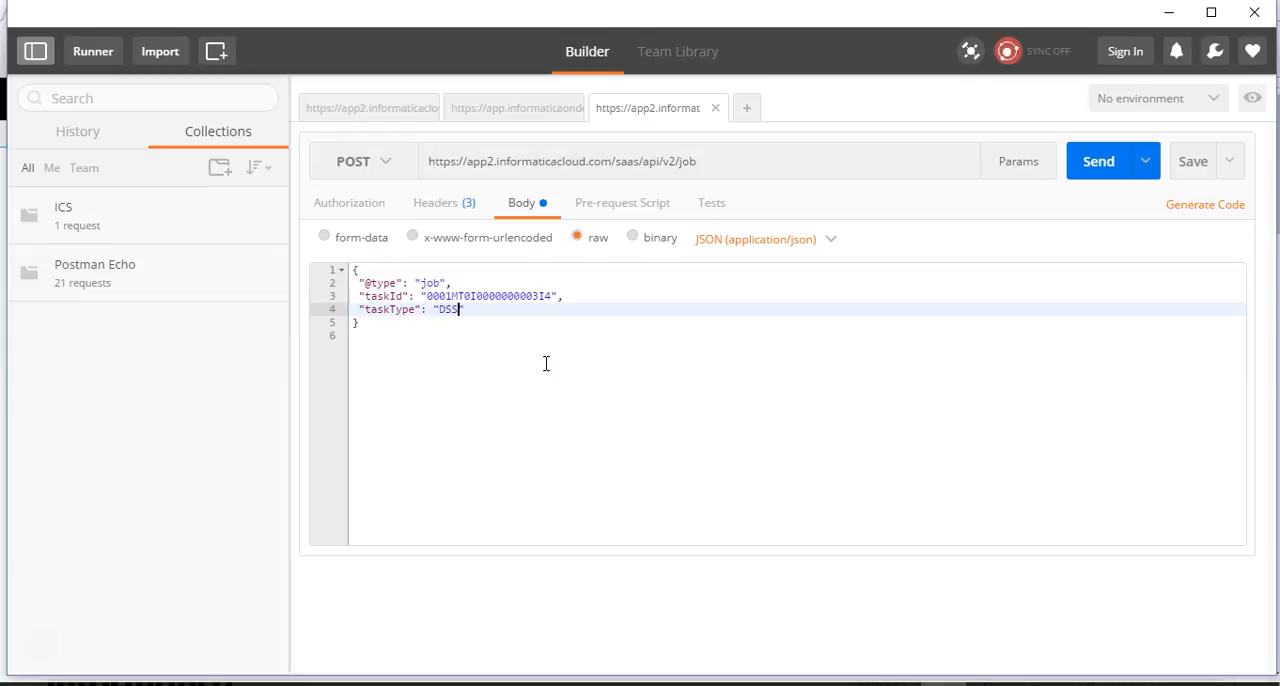
left_click(466, 408)
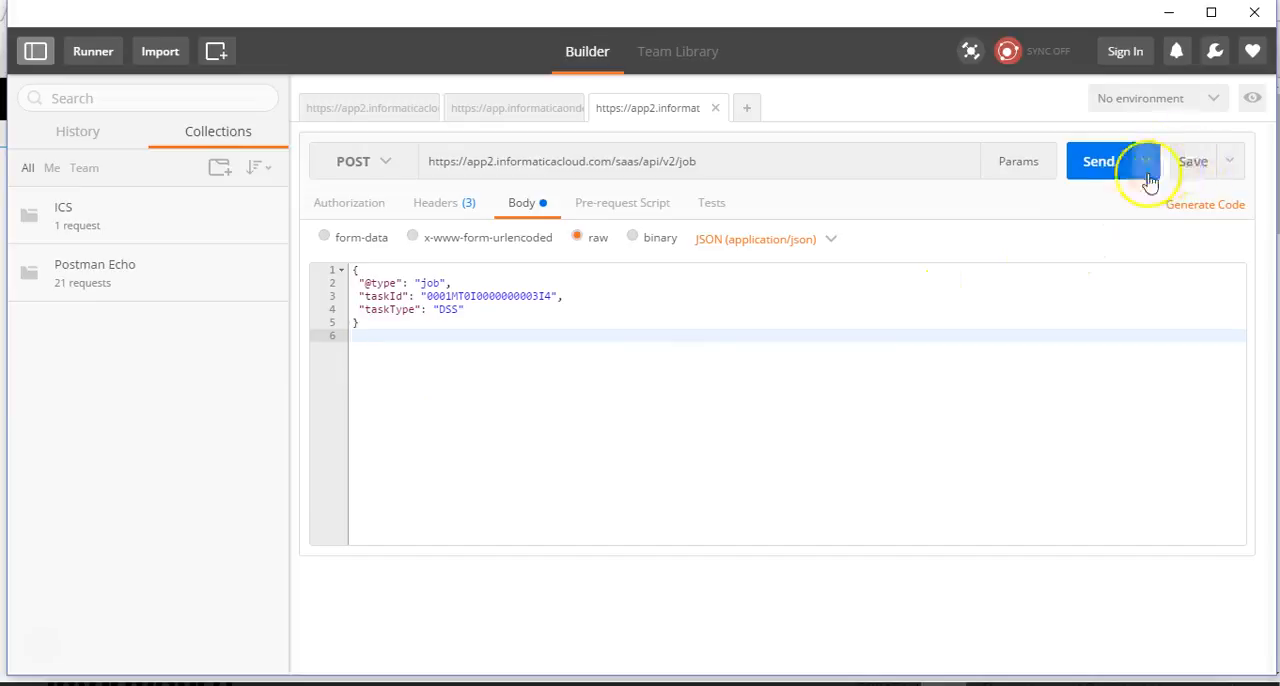
Step: Send the job request and examine the JSON response, including the run ID and task name
left_click(1099, 165)
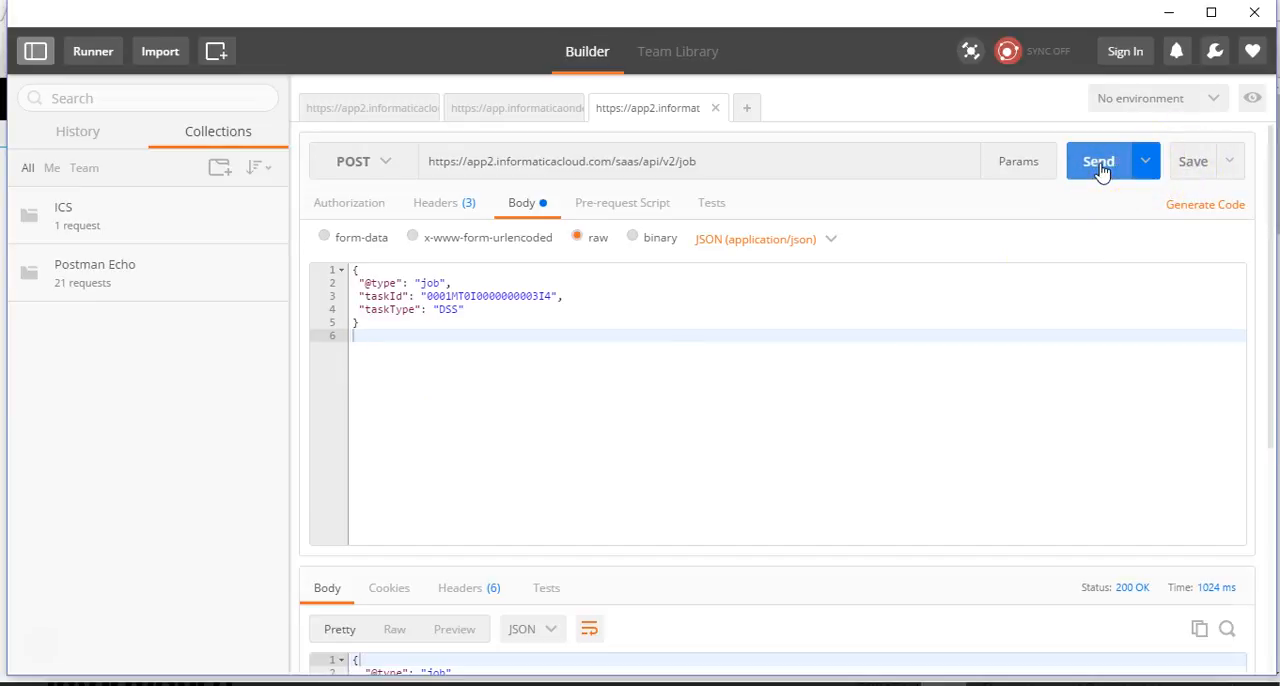
scroll(811, 429, "down", 3)
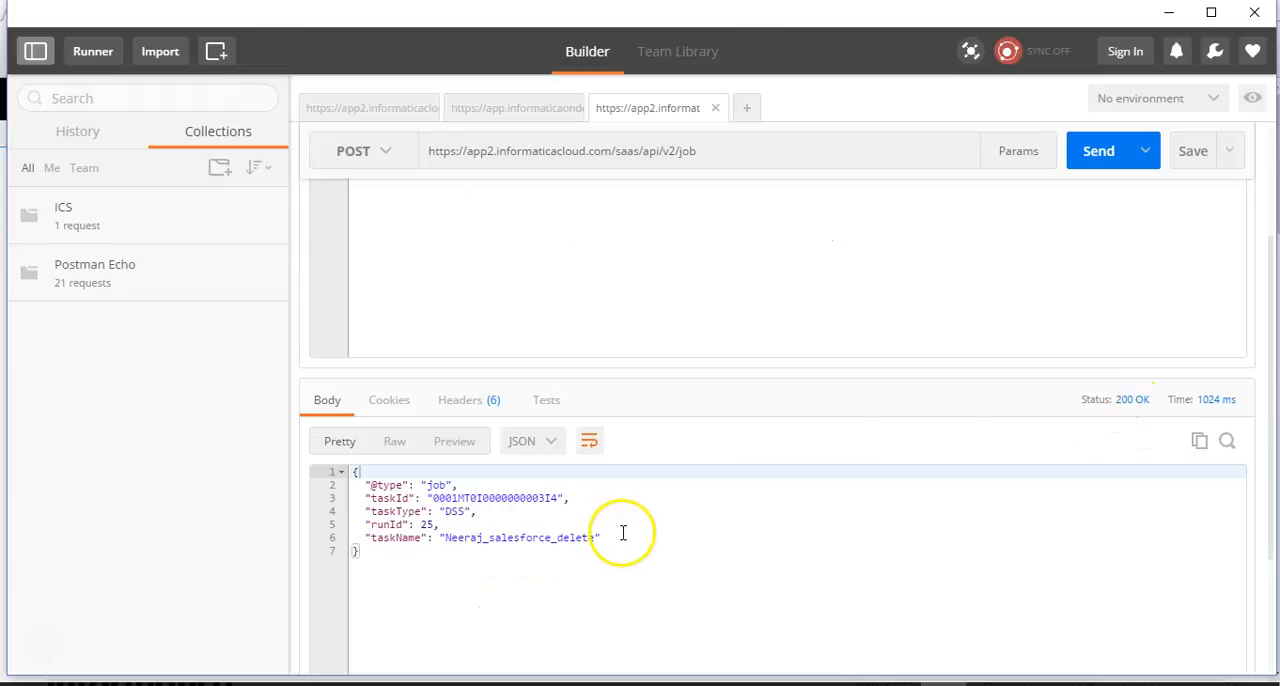
left_click_drag(623, 533, 377, 474)
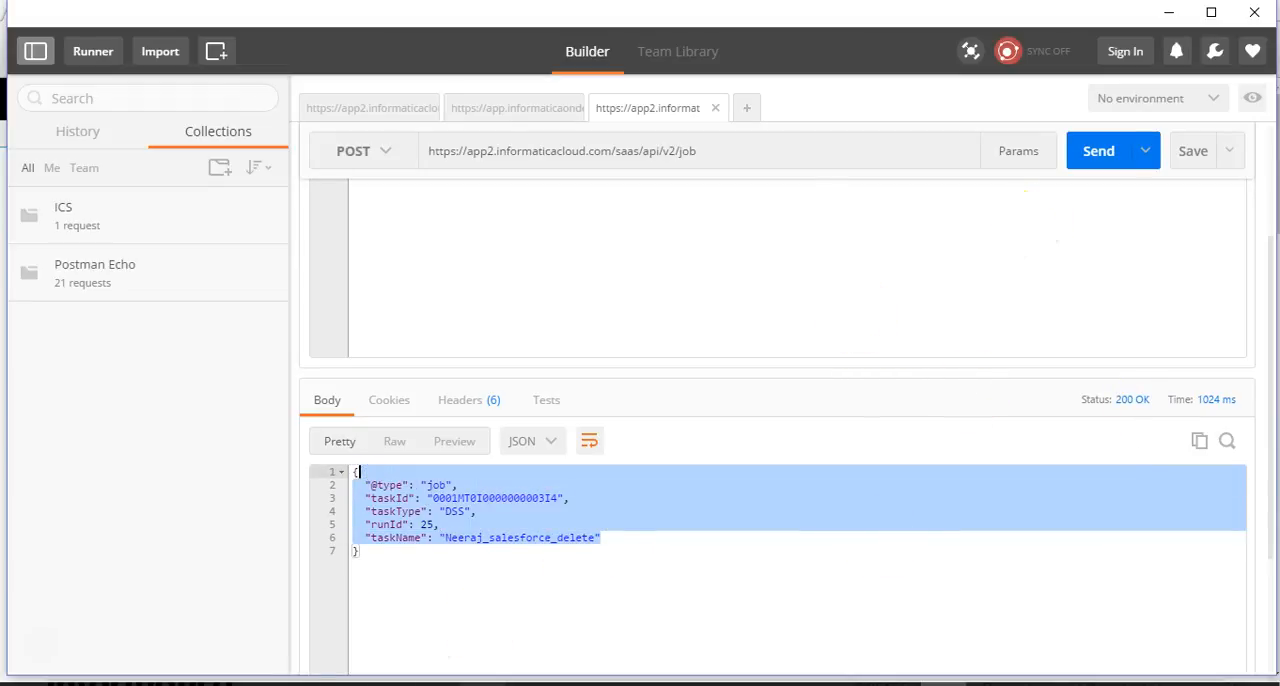
Step: Switch to Informatica Cloud in Chrome and check the Activity Monitor for the triggered data synchronization task
key("alt+Tab")
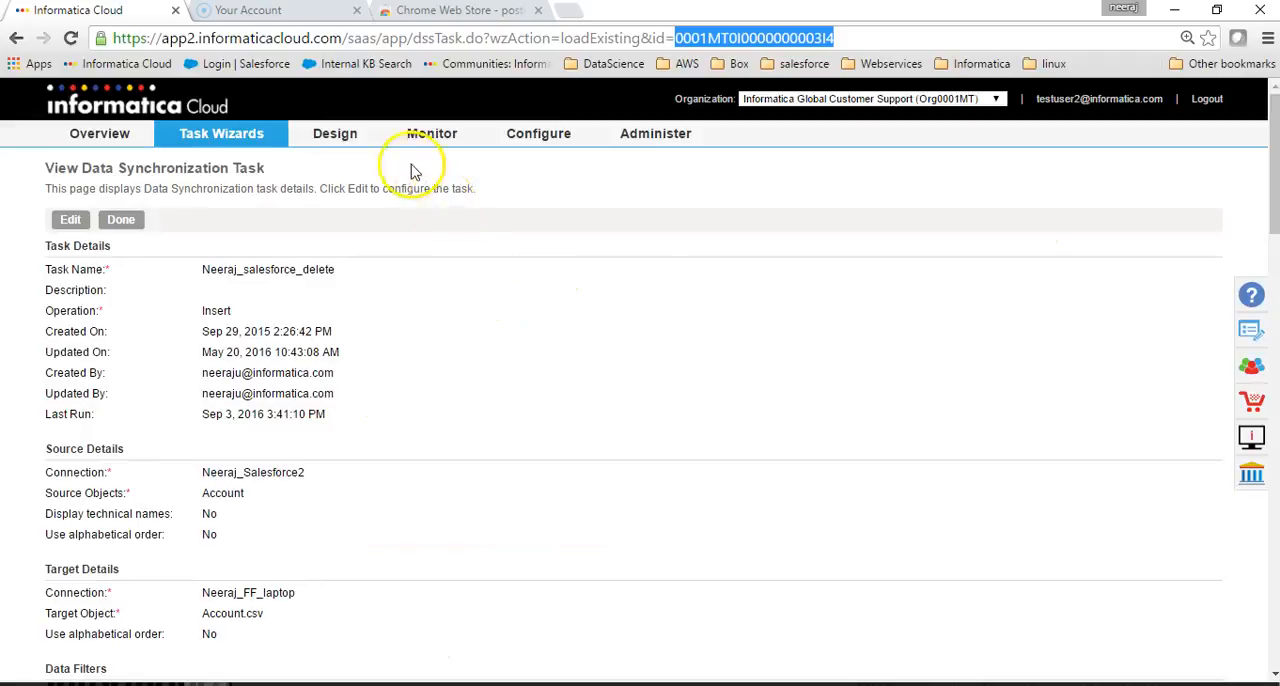
left_click(438, 161)
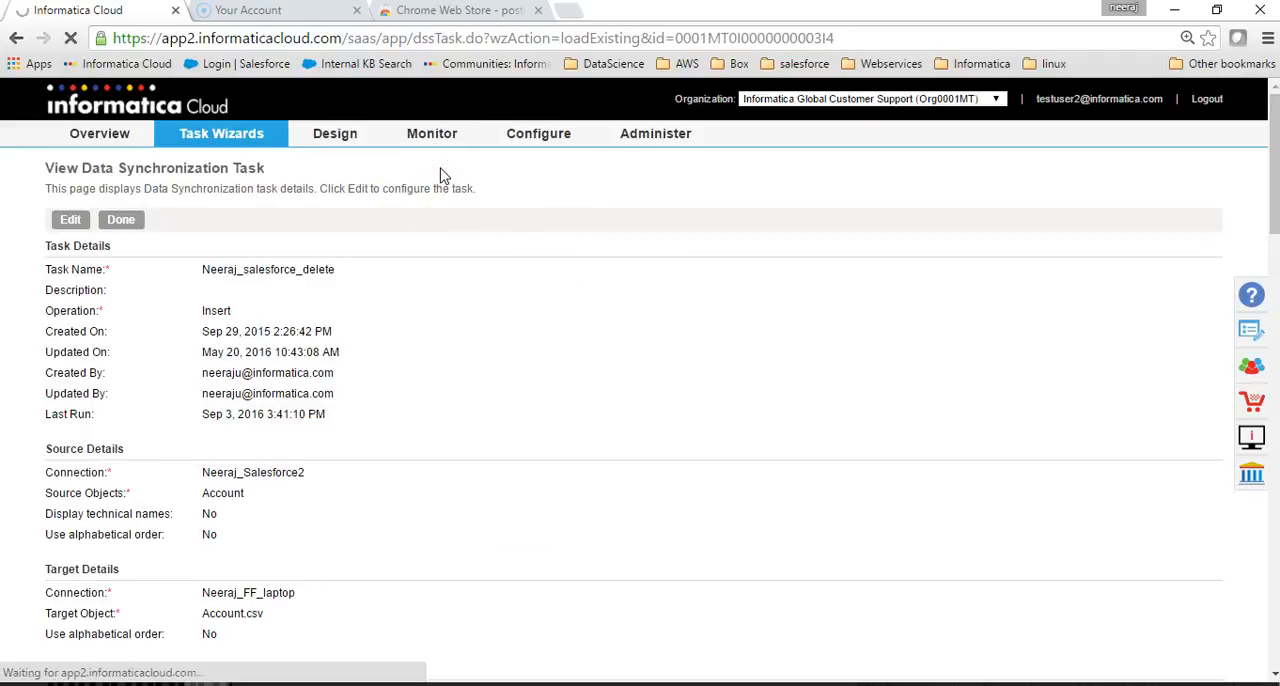
left_click(446, 186)
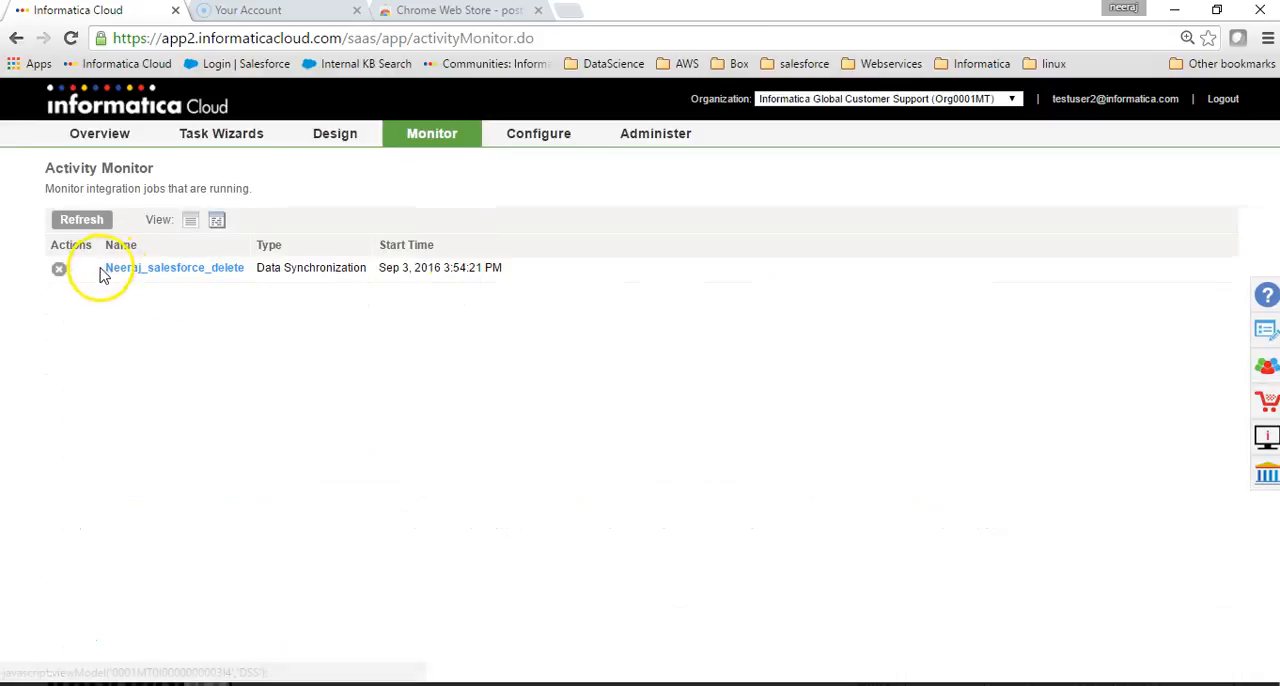
left_click_drag(104, 269, 236, 272)
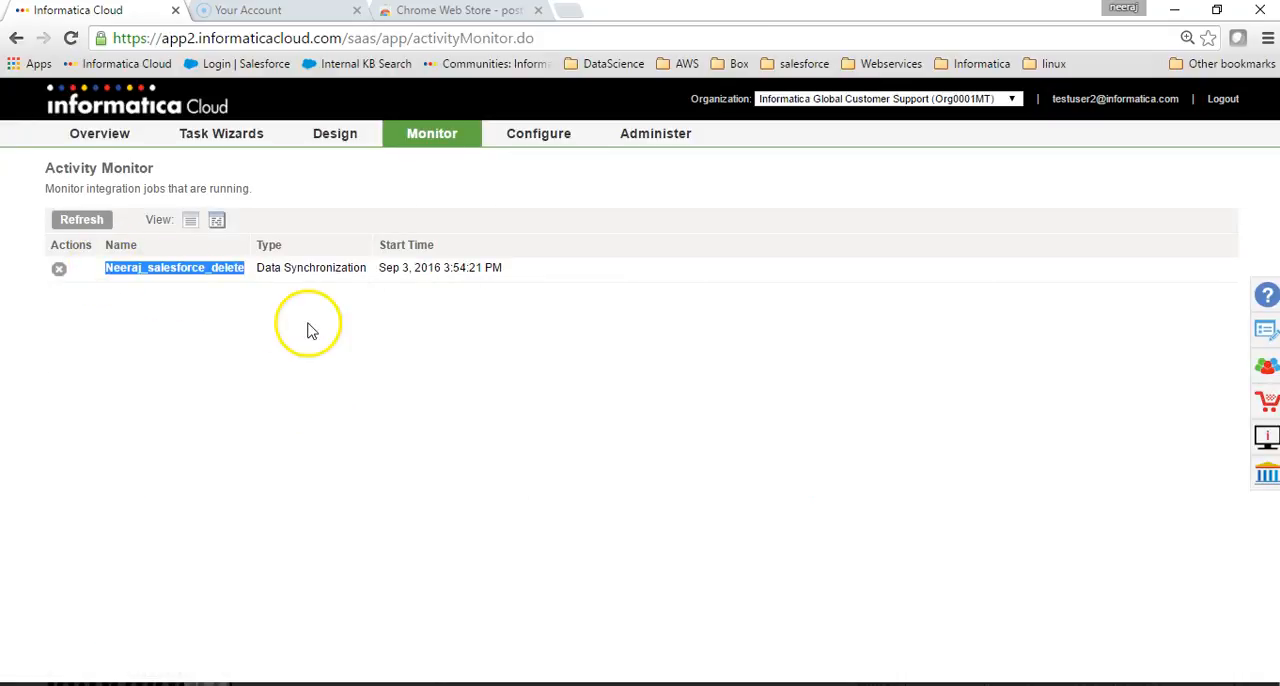
left_click(224, 228)
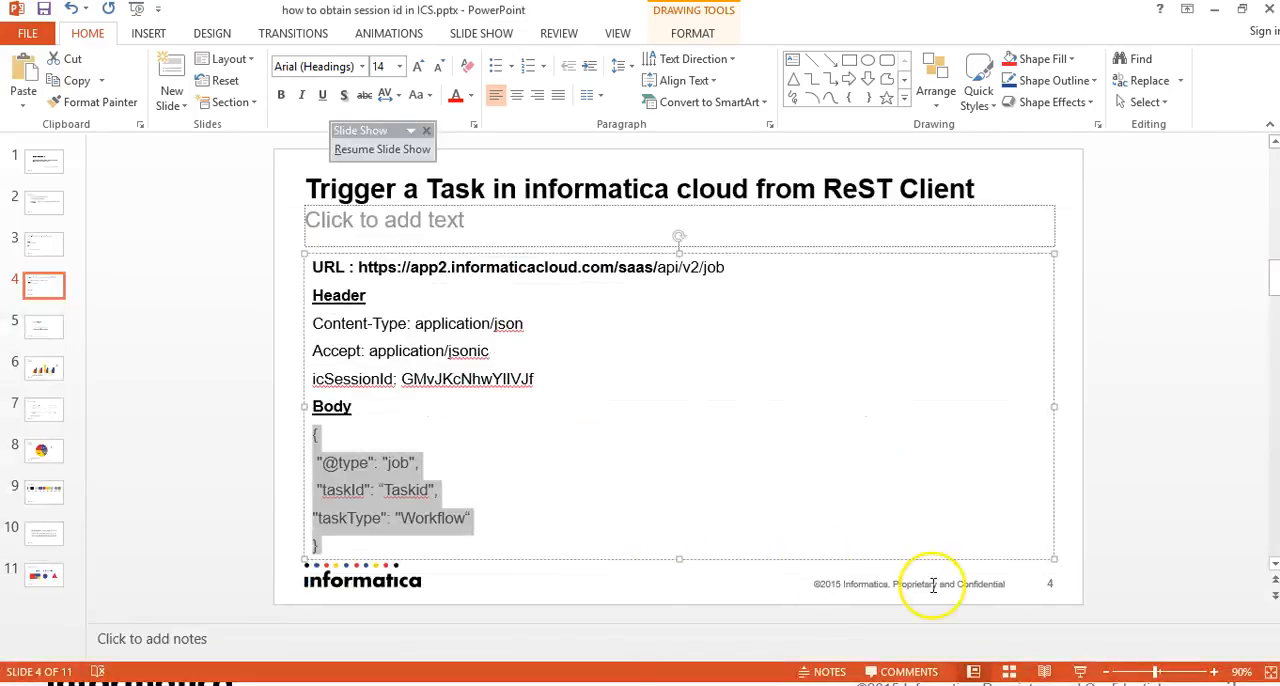
Step: Return to PowerPoint, start the slide show from the current slide, and advance to the Feed Back slide
left_click(1092, 675)
left_click(837, 480)
left_click(839, 480)
left_click(840, 481)
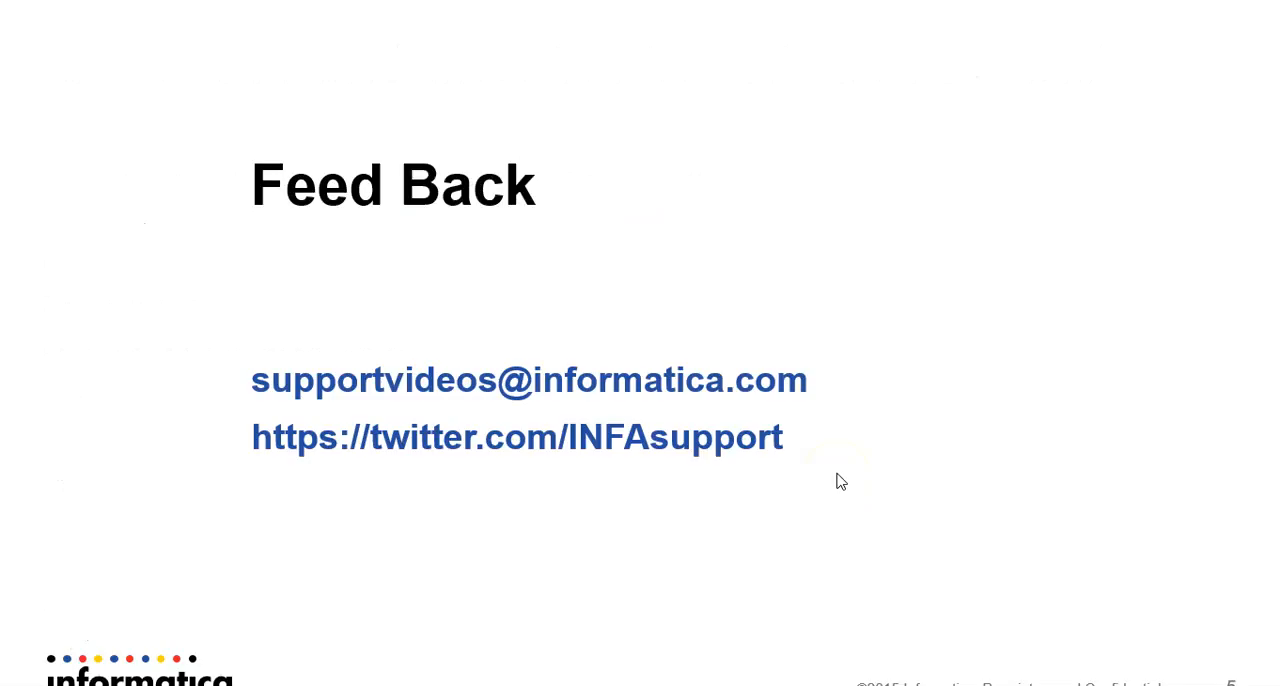